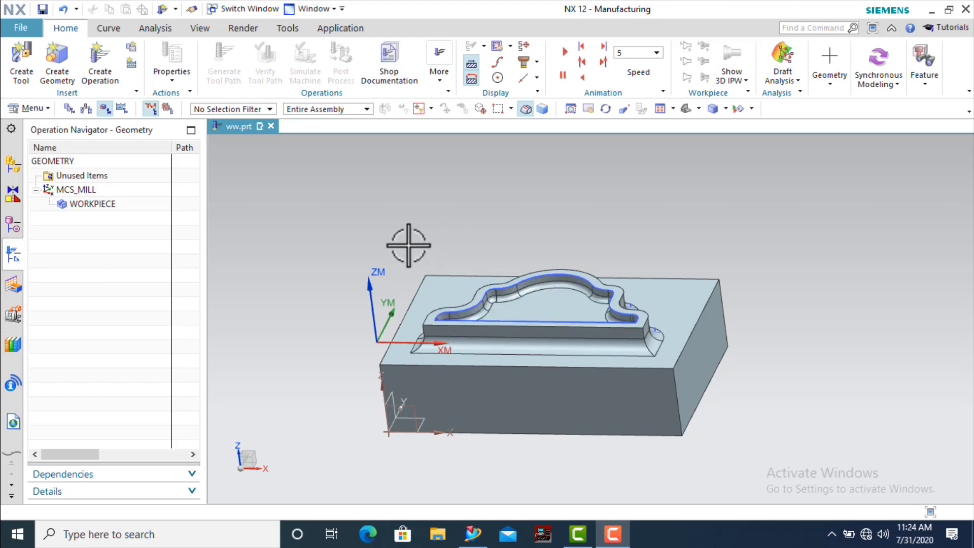
{"action": "left_click", "coordinate": [101, 68]}
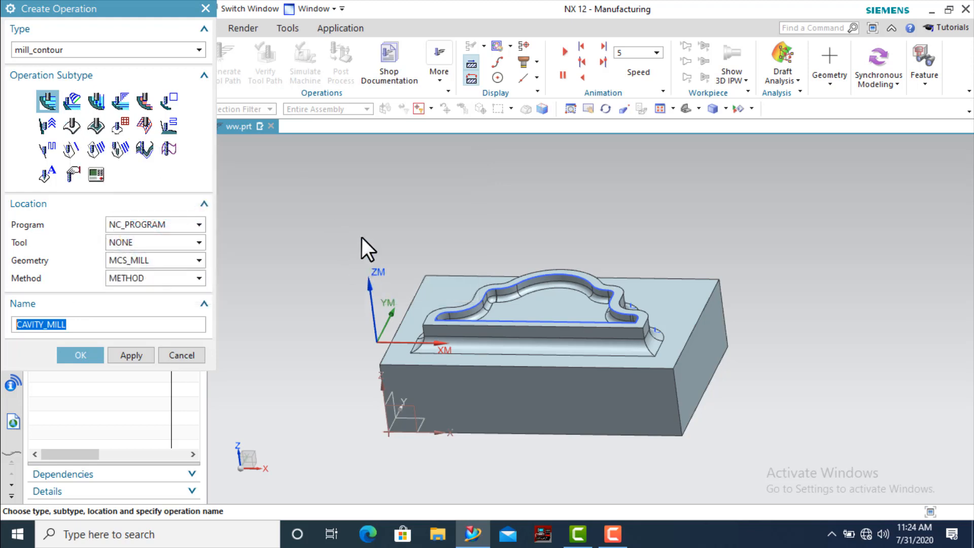
{"action": "left_click", "coordinate": [175, 355]}
{"action": "scroll", "coordinate": [325, 330], "scroll_direction": "down", "scroll_amount": 1}
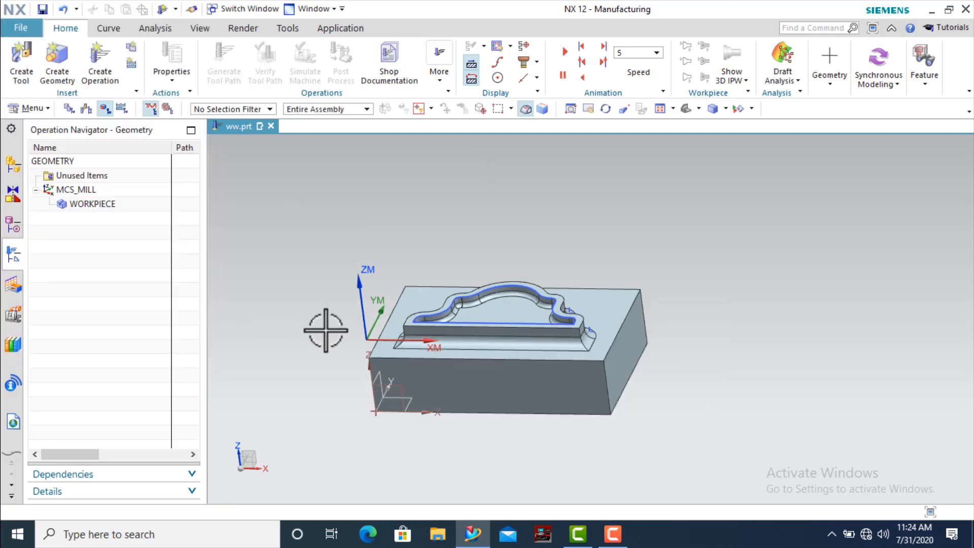
{"action": "scroll", "coordinate": [339, 352], "scroll_direction": "up", "scroll_amount": 1}
{"action": "scroll", "coordinate": [338, 351], "scroll_direction": "down", "scroll_amount": 1}
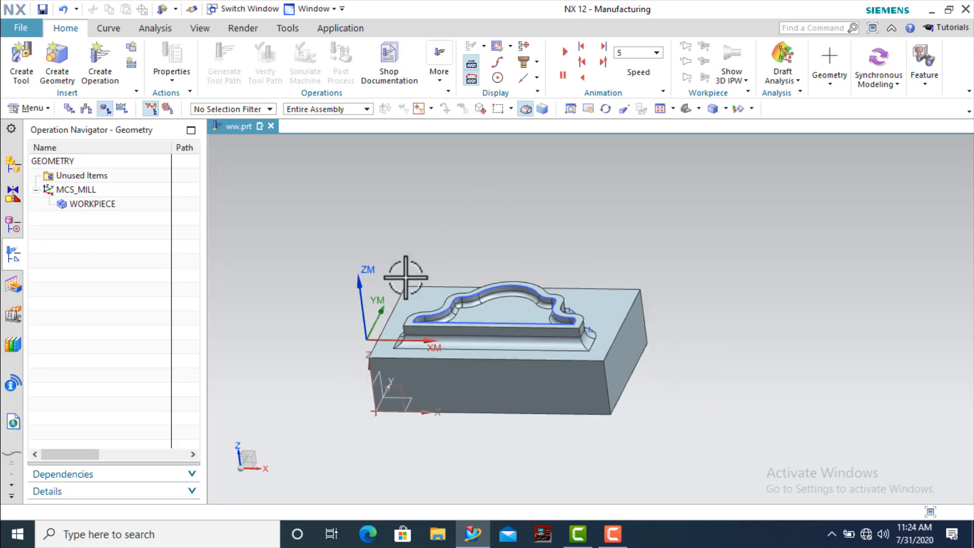
{"action": "mouse_move", "coordinate": [342, 335]}
{"action": "middle_mouse_down"}
{"action": "mouse_move", "coordinate": [354, 339]}
{"action": "mouse_move", "coordinate": [342, 335]}
{"action": "middle_mouse_up"}
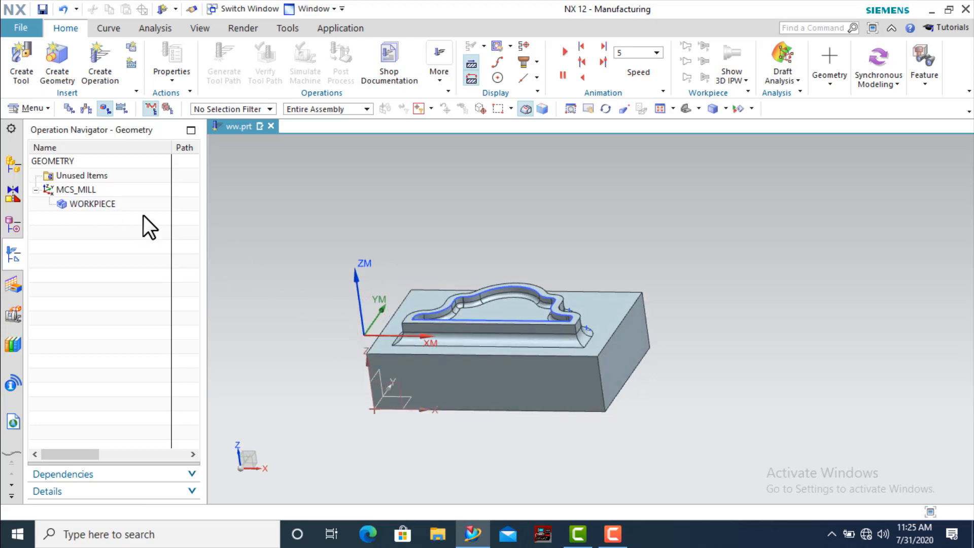
{"action": "scroll", "coordinate": [374, 330], "scroll_direction": "up", "scroll_amount": 2}
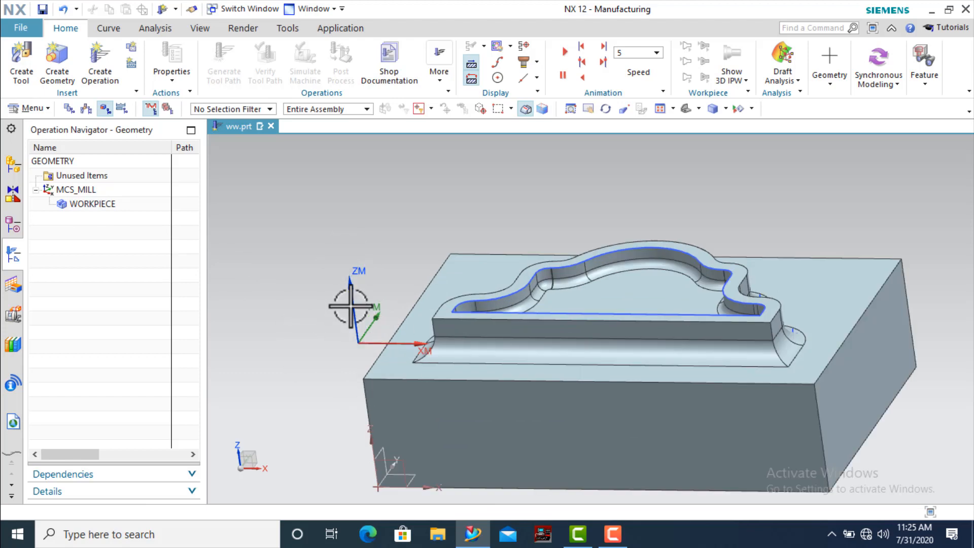
{"action": "scroll", "coordinate": [571, 387], "scroll_direction": "down", "scroll_amount": 1}
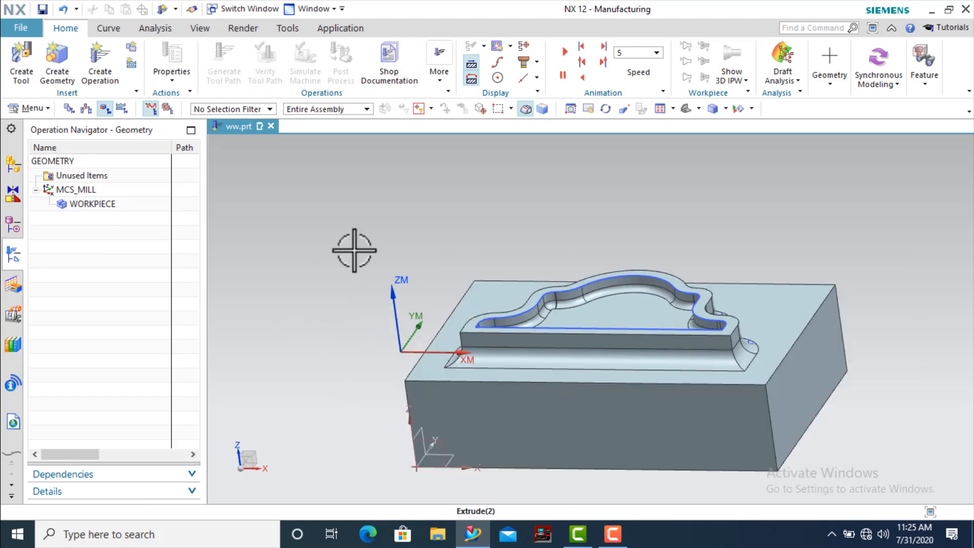
- Insert a mill_contour FIXED_CONTOUR operation under WORKPIECE and keep Boundary as its drive method
{"action": "right_click", "coordinate": [108, 203]}
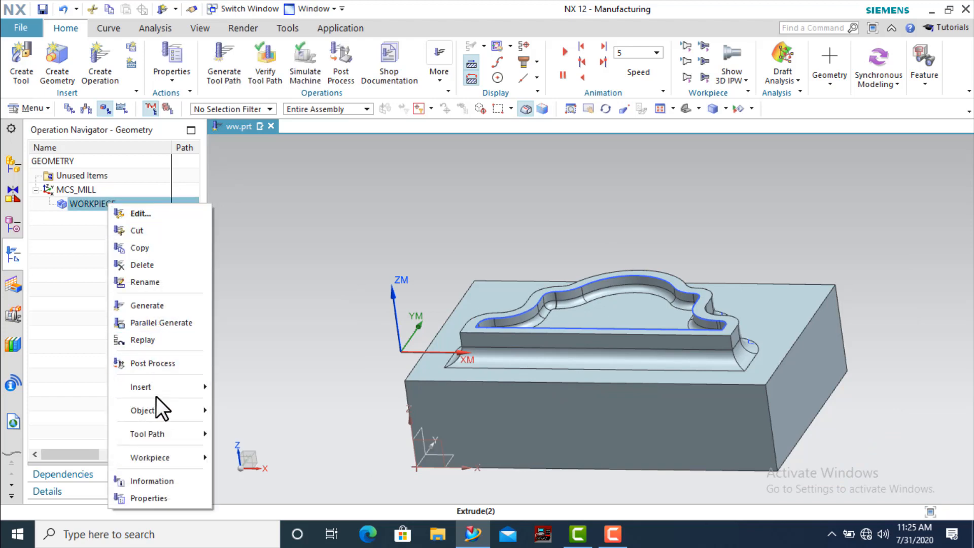
{"action": "mouse_move", "coordinate": [182, 389]}
{"action": "left_click", "coordinate": [226, 389]}
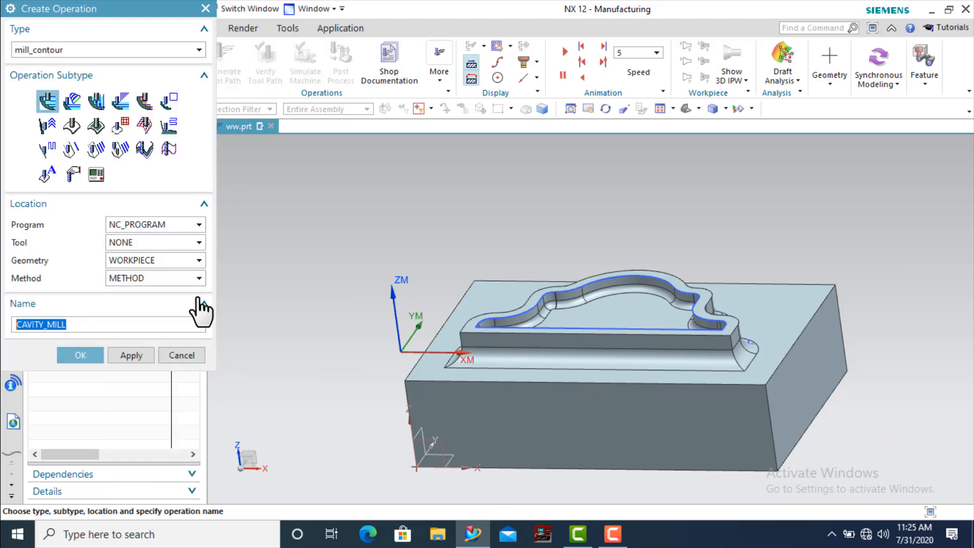
{"action": "left_click", "coordinate": [72, 126]}
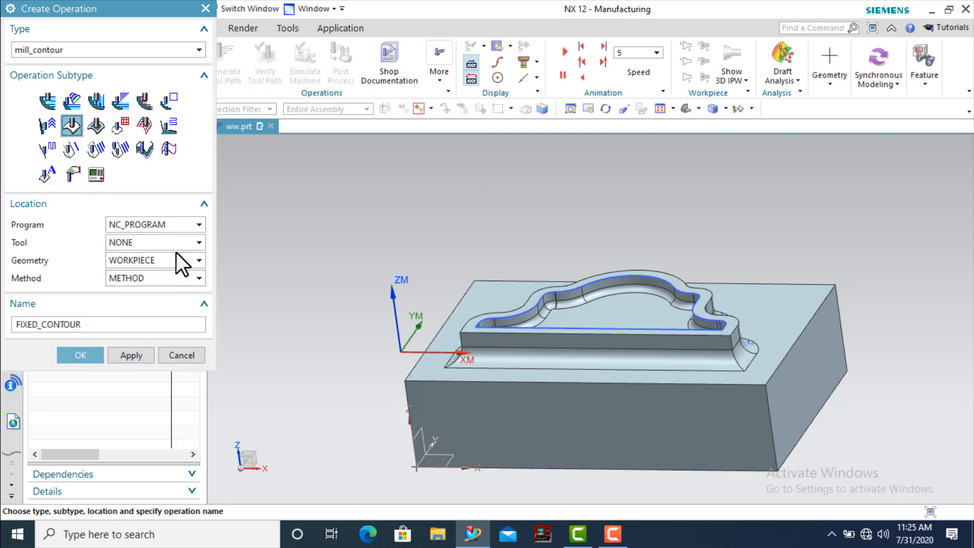
{"action": "left_click", "coordinate": [82, 354]}
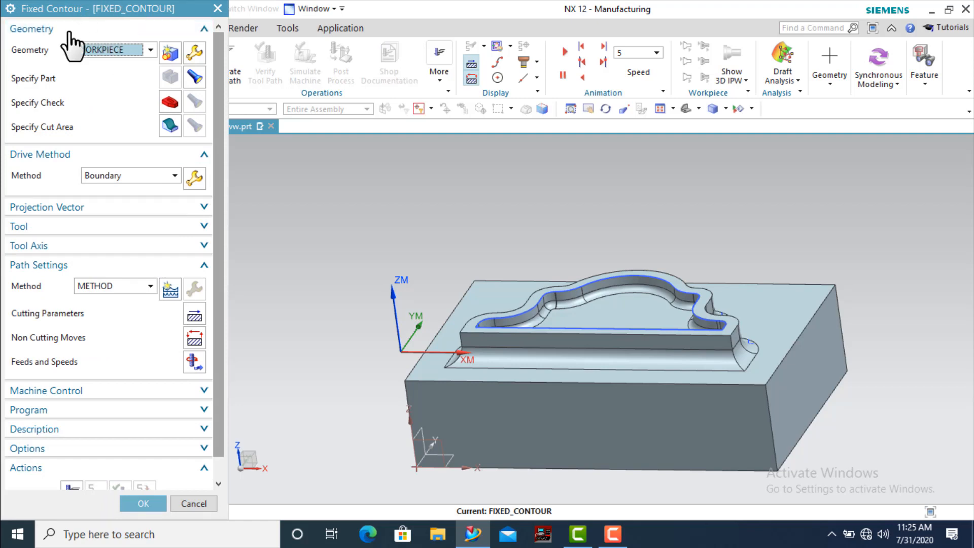
{"action": "left_click", "coordinate": [177, 175]}
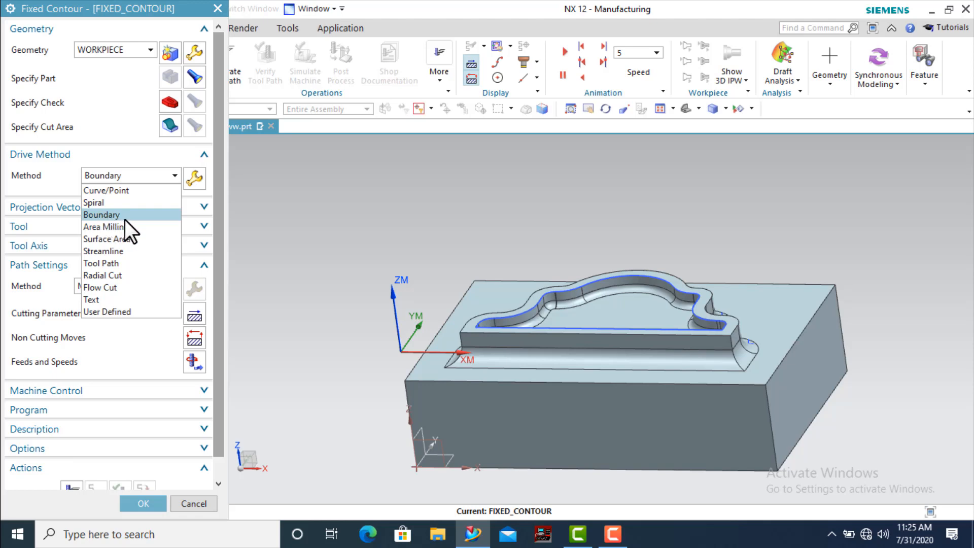
{"action": "left_click", "coordinate": [68, 177]}
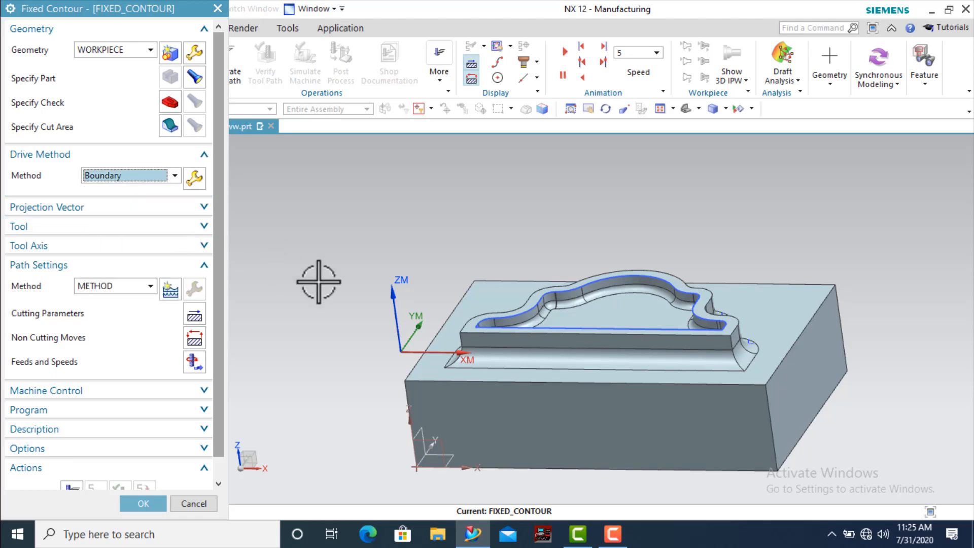
- Specify the cut area by window-selecting all faces of the raised arched profile and its inner pocket
{"action": "middle_click_drag", "start_coordinate": [402, 277], "coordinate": [336, 345]}
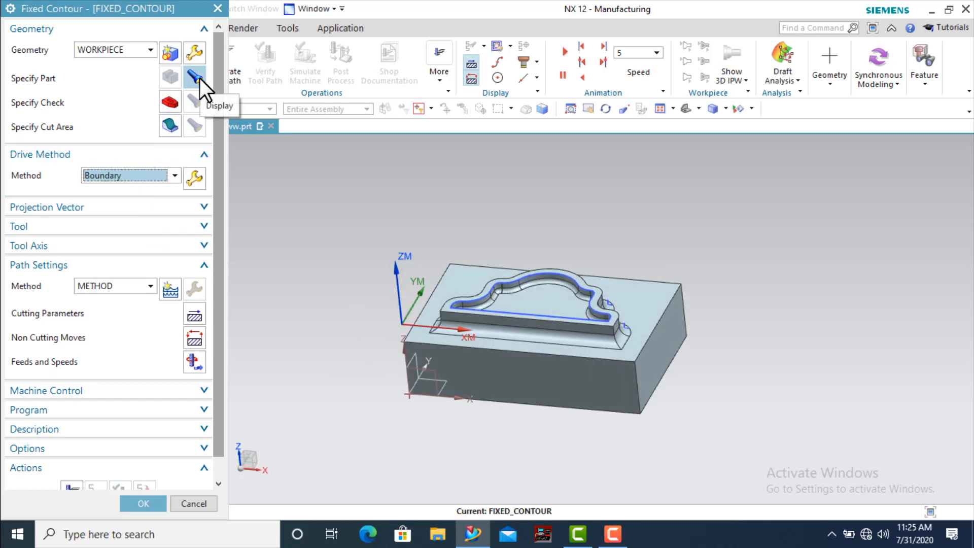
{"action": "left_click", "coordinate": [169, 127]}
{"action": "middle_click_drag", "start_coordinate": [393, 221], "coordinate": [416, 270]}
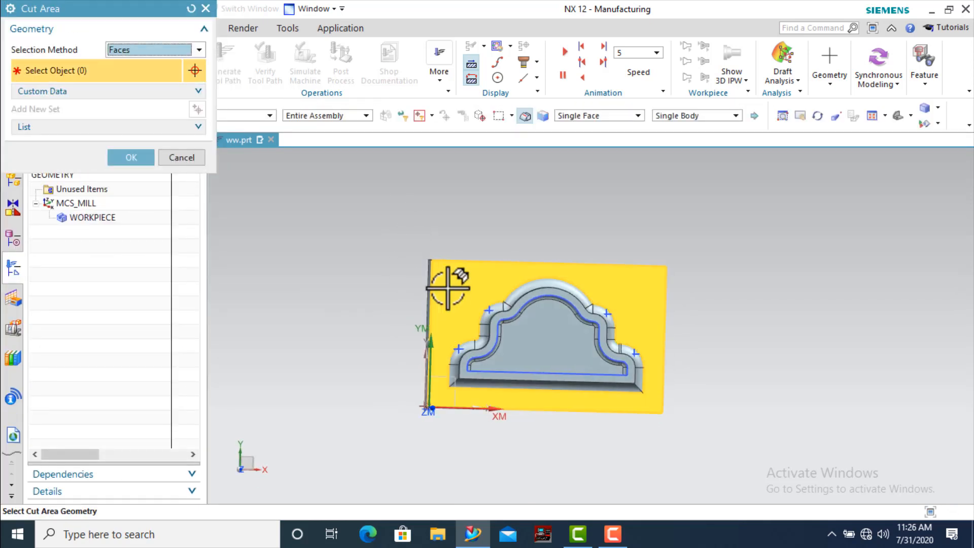
{"action": "left_click_drag", "start_coordinate": [445, 277], "coordinate": [652, 395]}
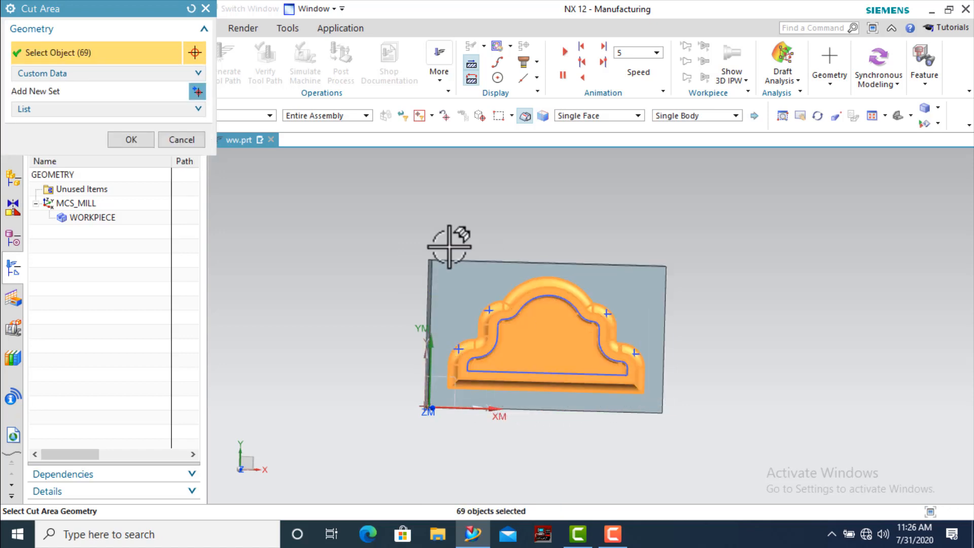
{"action": "left_click", "coordinate": [142, 134]}
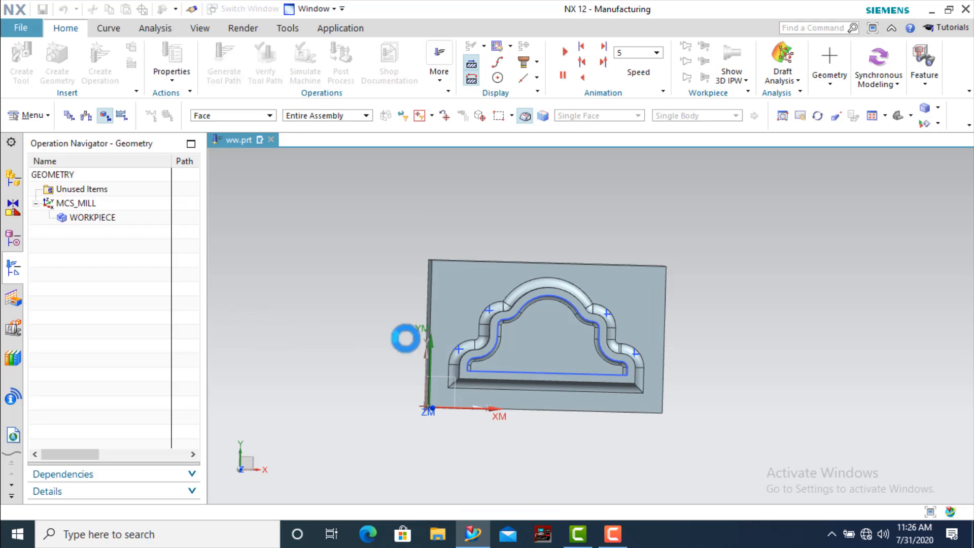
- Add the block's flat top face around the raised profile to the cut area
{"action": "middle_click_drag", "start_coordinate": [360, 336], "coordinate": [339, 310]}
{"action": "left_click", "coordinate": [171, 125]}
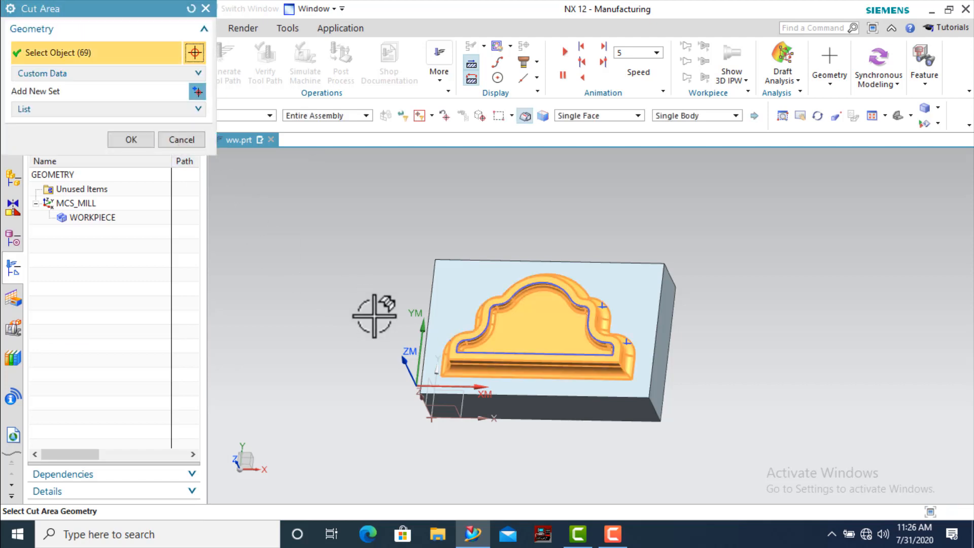
{"action": "left_click", "coordinate": [454, 292]}
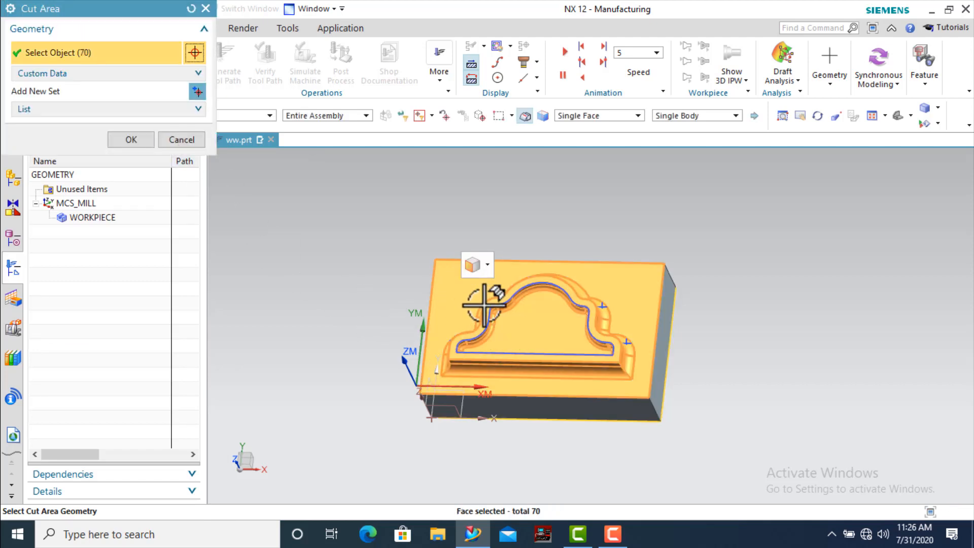
{"action": "left_click", "coordinate": [130, 139]}
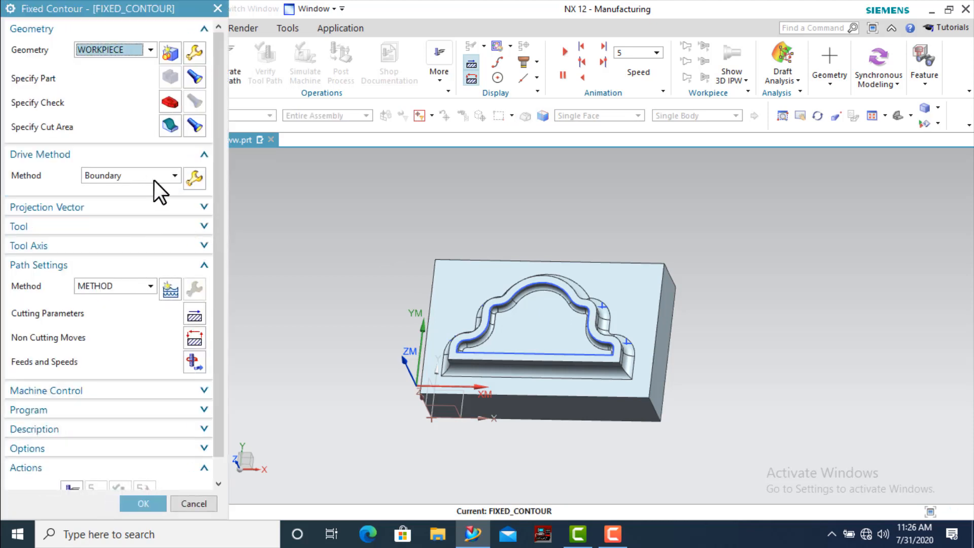
- Start specifying the Boundary drive geometry in Curves/Edges mode, keeping the boundary type Closed
{"action": "left_click", "coordinate": [195, 178]}
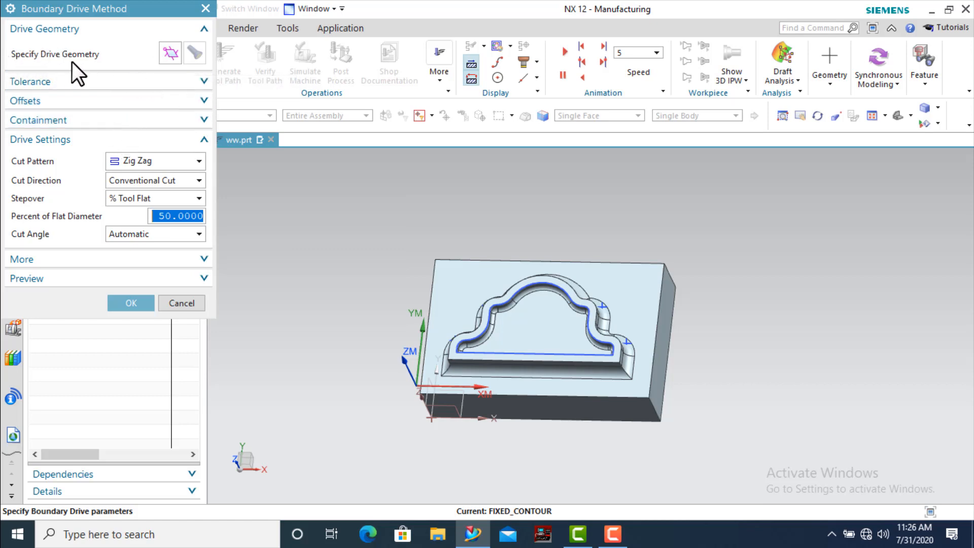
{"action": "left_click", "coordinate": [171, 54]}
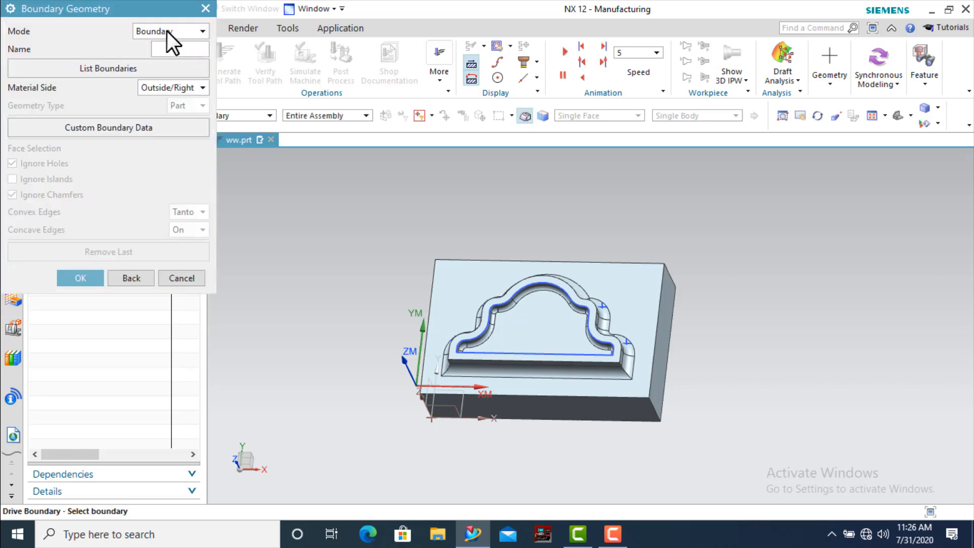
{"action": "left_click", "coordinate": [189, 33]}
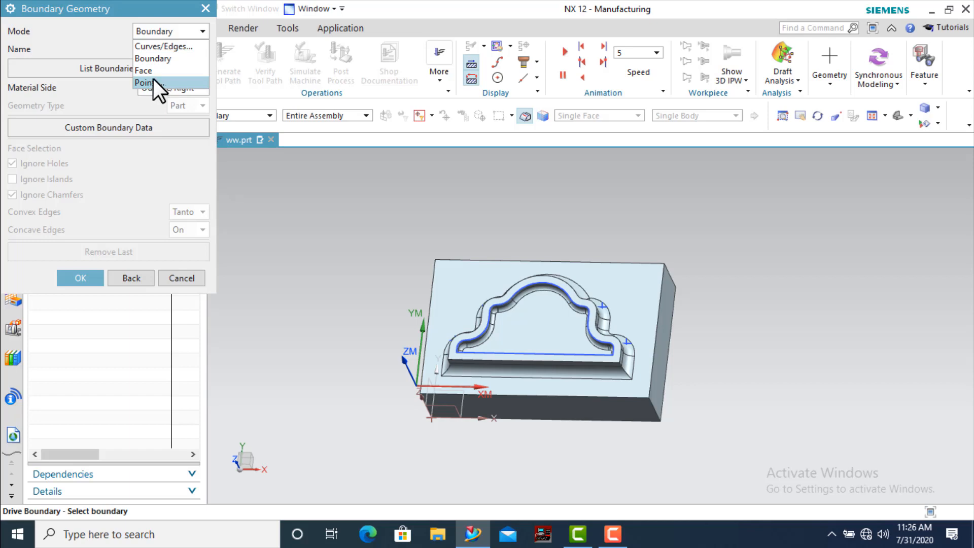
{"action": "left_click", "coordinate": [172, 47]}
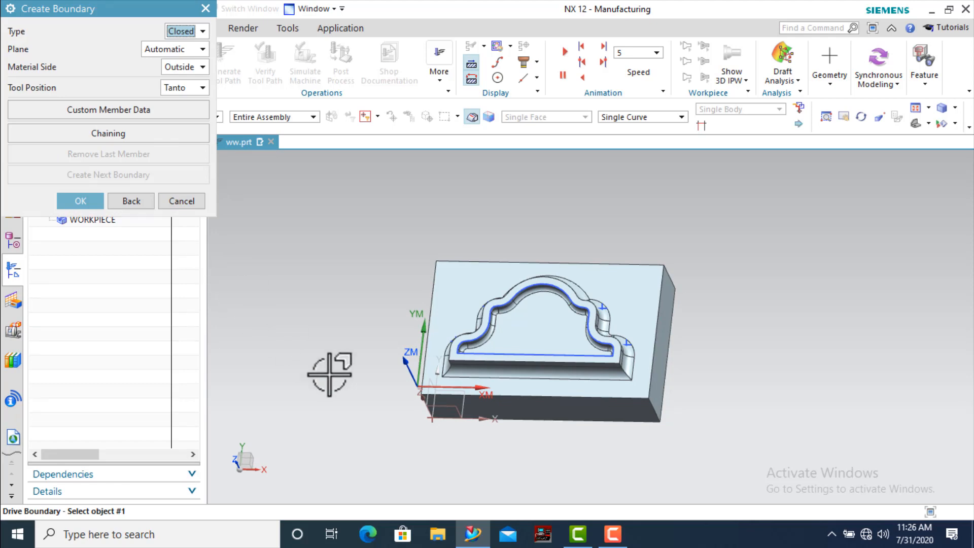
{"action": "mouse_move", "coordinate": [330, 330]}
{"action": "middle_mouse_down"}
{"action": "mouse_move", "coordinate": [348, 321]}
{"action": "mouse_move", "coordinate": [328, 311]}
{"action": "mouse_move", "coordinate": [330, 320]}
{"action": "middle_mouse_up"}
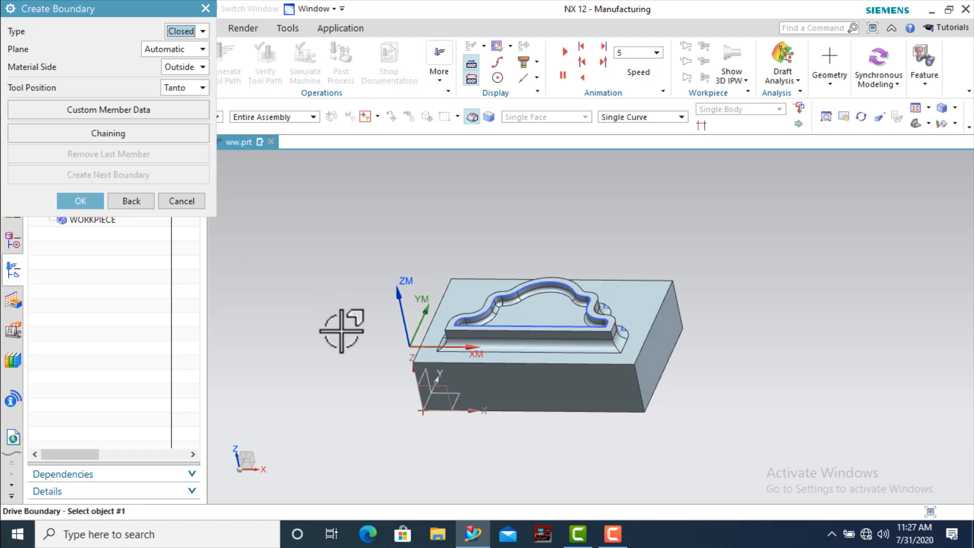
{"action": "left_click", "coordinate": [201, 33]}
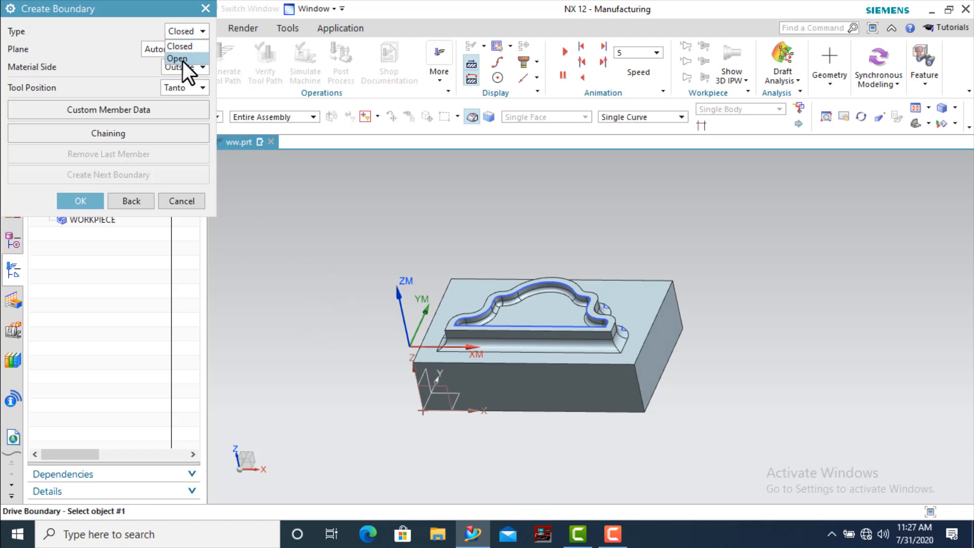
{"action": "left_click", "coordinate": [202, 30]}
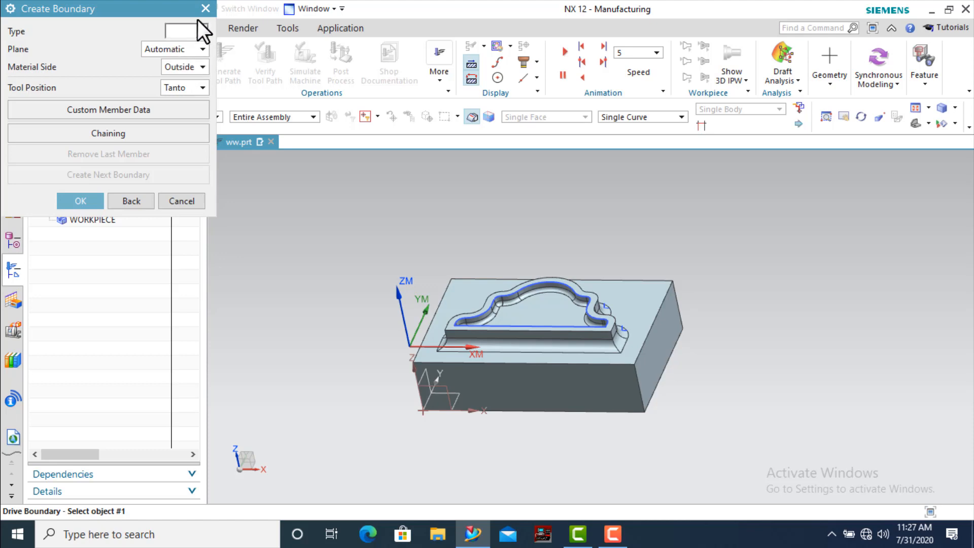
- Select the four outer edges of the block's top face as drive boundary members
{"action": "scroll", "coordinate": [444, 314], "scroll_direction": "up", "scroll_amount": 3}
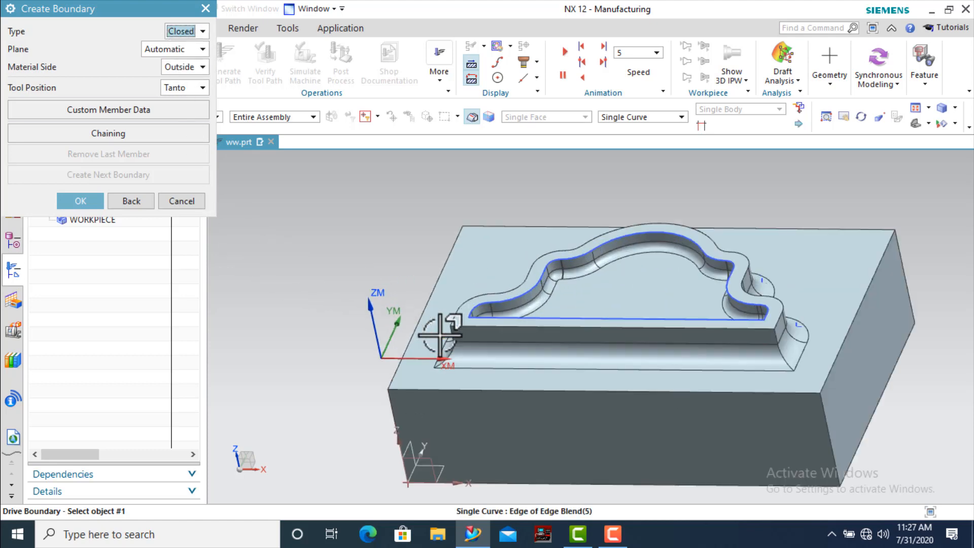
{"action": "left_click", "coordinate": [416, 323]}
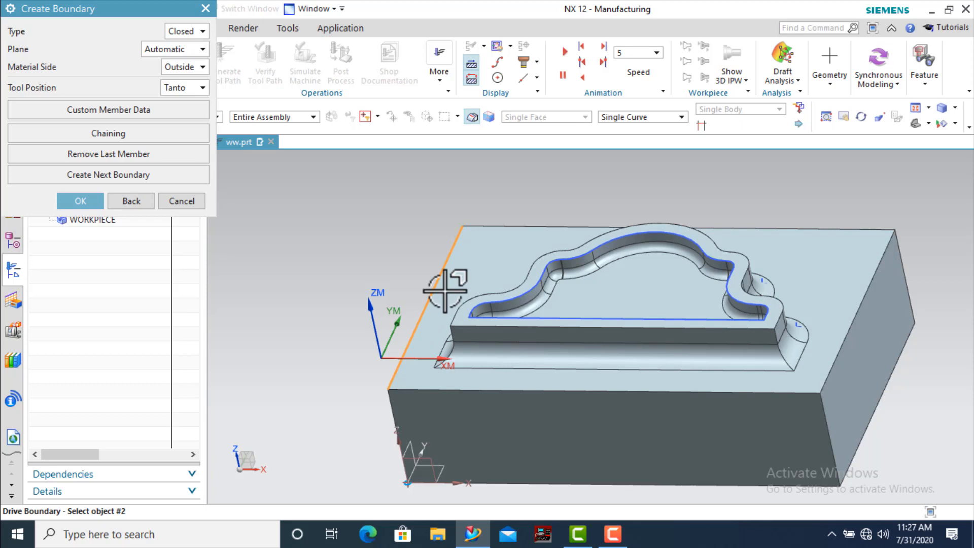
{"action": "left_click", "coordinate": [527, 224]}
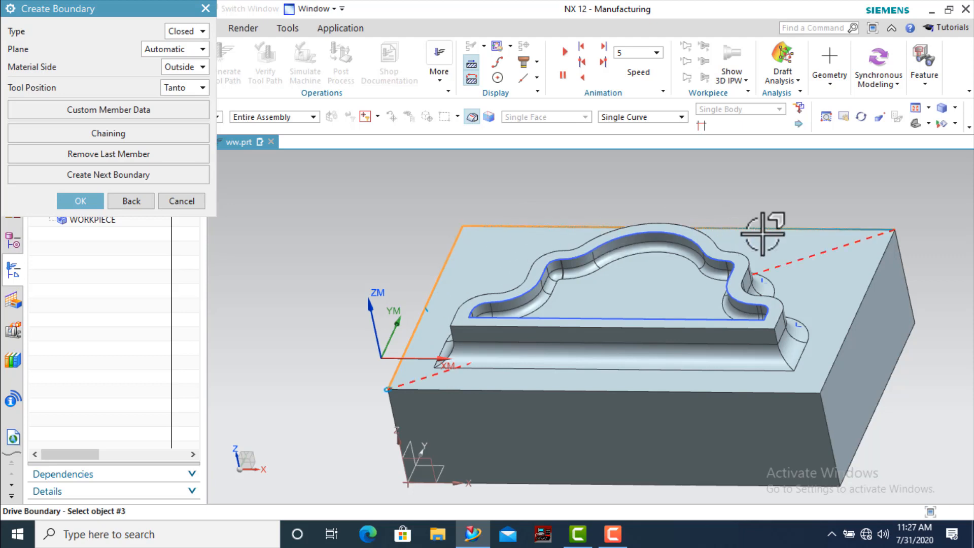
{"action": "left_click", "coordinate": [863, 294]}
{"action": "left_click", "coordinate": [609, 394]}
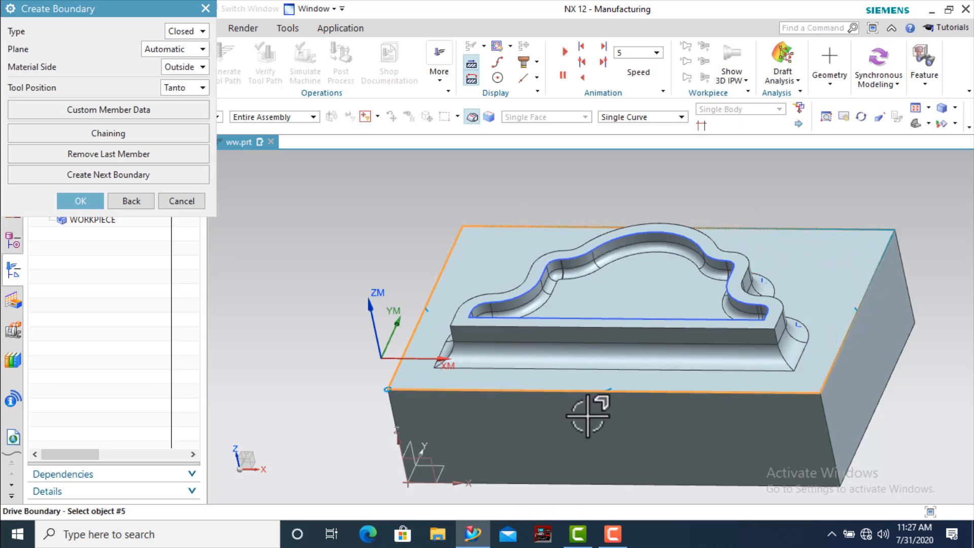
- Add the straight front edge and the left-side outer edges of the raised profile's top rim to the drive boundary
{"action": "scroll", "coordinate": [538, 309], "scroll_direction": "up", "scroll_amount": 5}
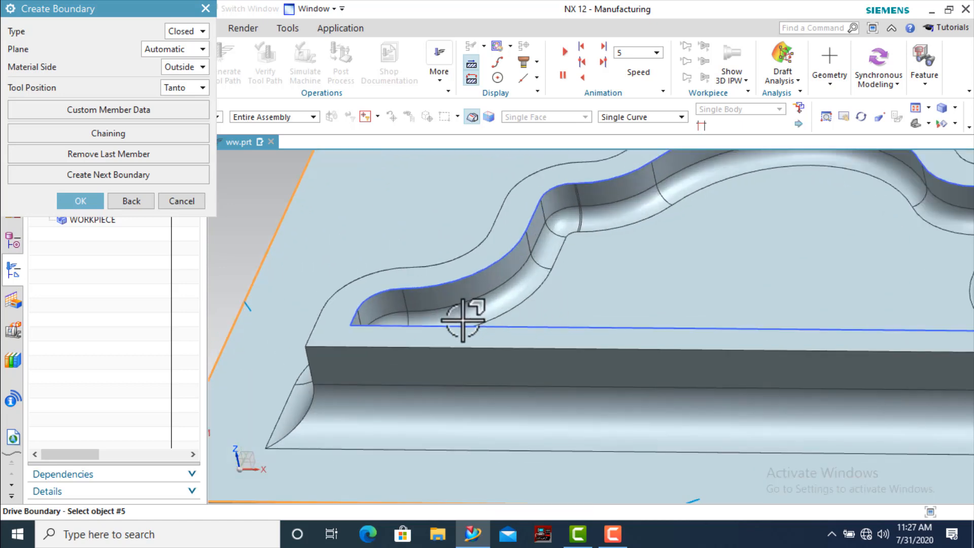
{"action": "left_click", "coordinate": [347, 347]}
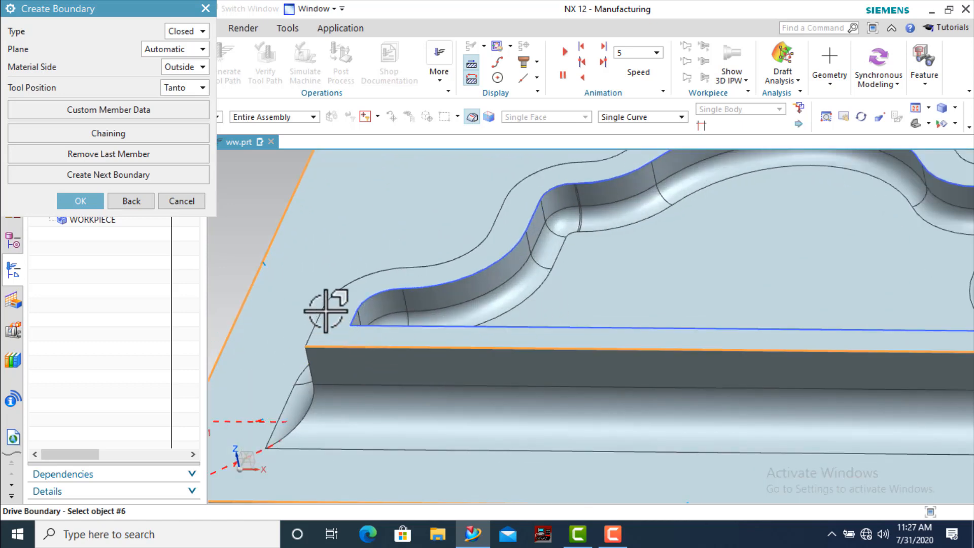
{"action": "left_click", "coordinate": [316, 318]}
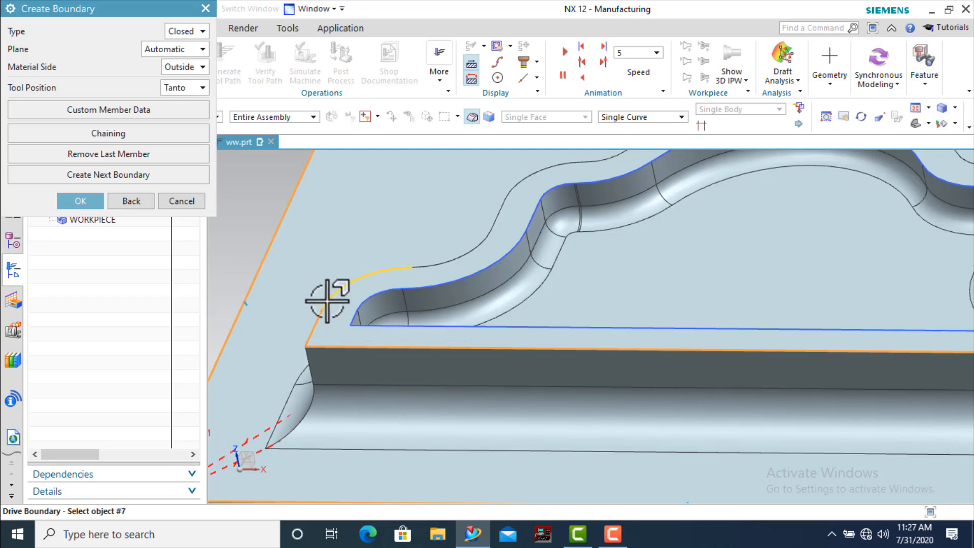
{"action": "left_click", "coordinate": [424, 276]}
{"action": "left_click", "coordinate": [439, 260]}
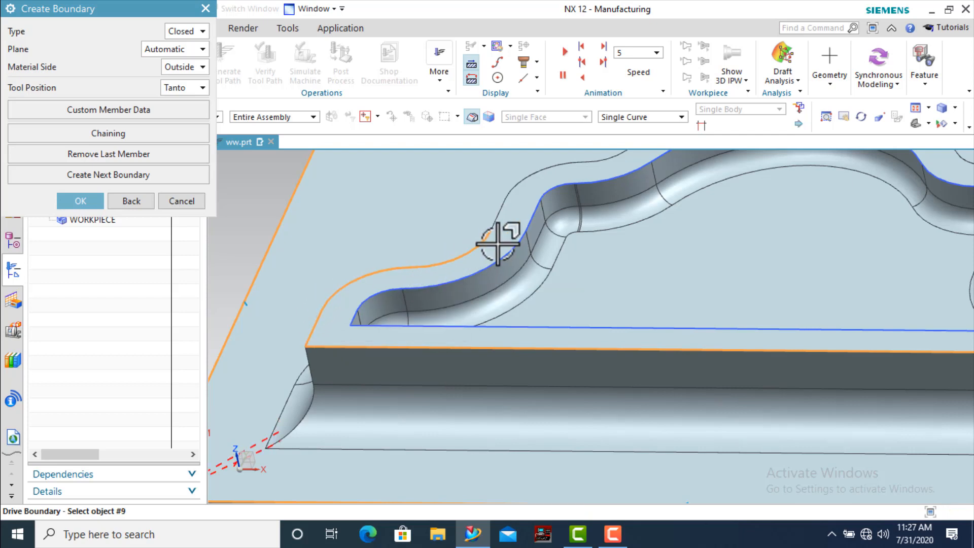
{"action": "left_click", "coordinate": [499, 214]}
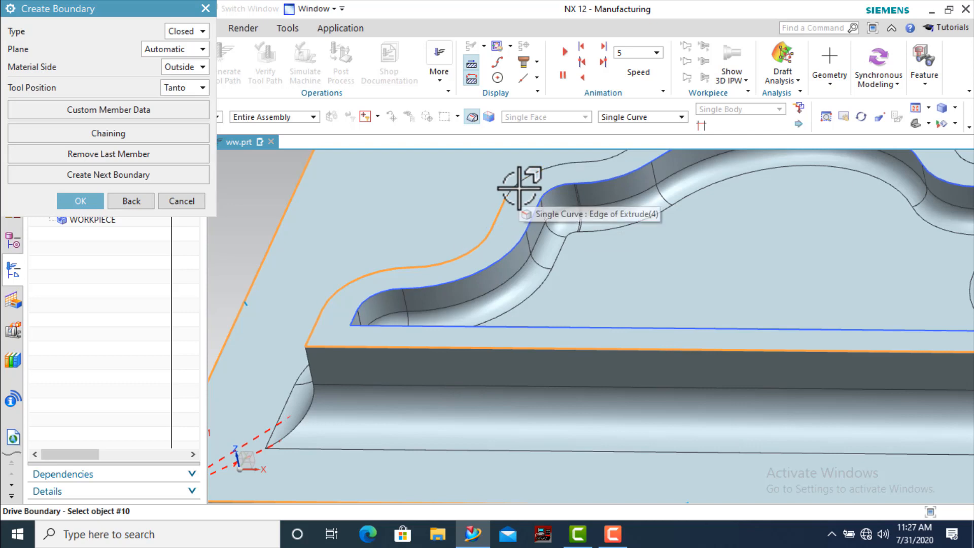
{"action": "left_click", "coordinate": [519, 187]}
- Add the concave outer edge left of the arch and the large central arch edge to the drive boundary
{"action": "scroll", "coordinate": [446, 264], "scroll_direction": "down", "scroll_amount": 3}
{"action": "scroll", "coordinate": [543, 219], "scroll_direction": "up", "scroll_amount": 2}
{"action": "scroll", "coordinate": [528, 224], "scroll_direction": "up", "scroll_amount": 2}
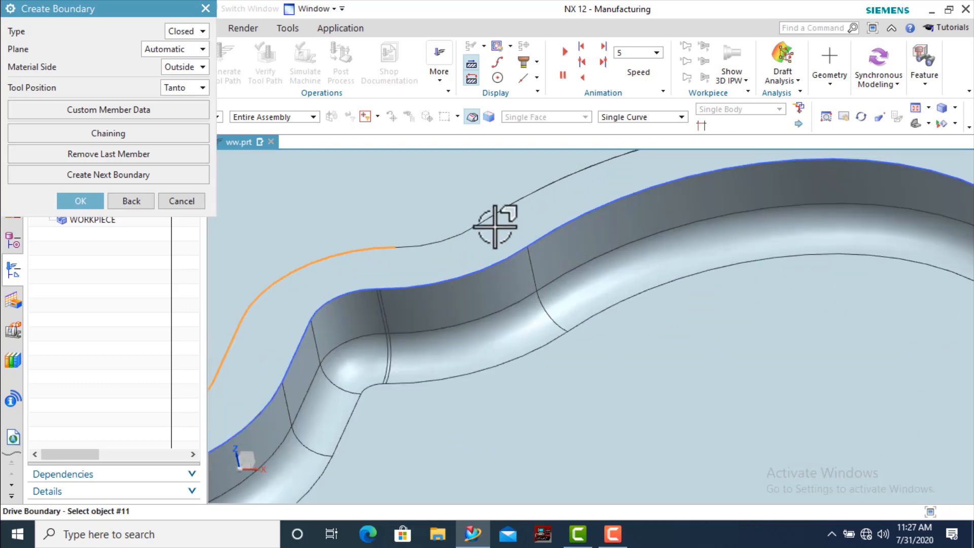
{"action": "left_click", "coordinate": [471, 227]}
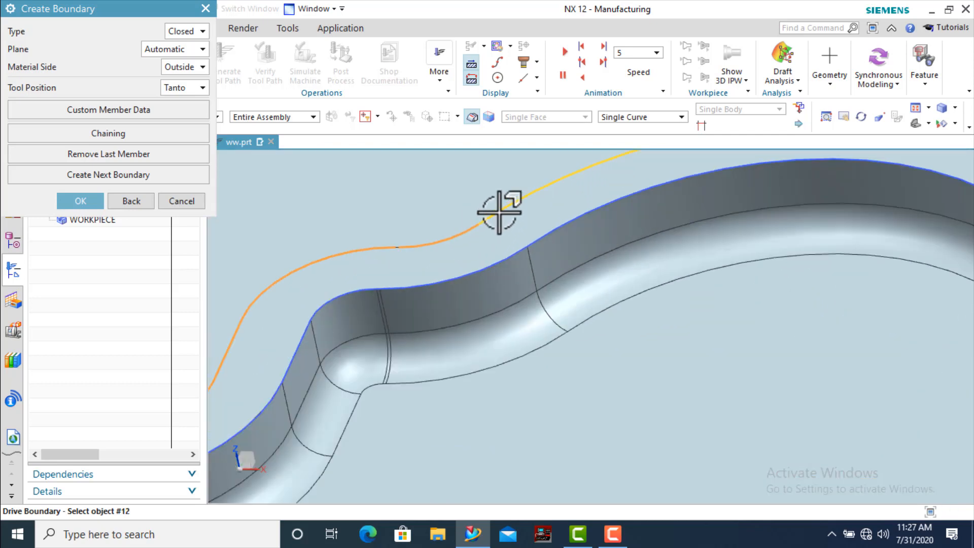
{"action": "left_click", "coordinate": [500, 208]}
- Add the outer rim edges right of the central arch, through the upper shoulder and its concave curve, to the boundary
{"action": "scroll", "coordinate": [435, 229], "scroll_direction": "down", "scroll_amount": 2}
{"action": "scroll", "coordinate": [732, 245], "scroll_direction": "up", "scroll_amount": 3}
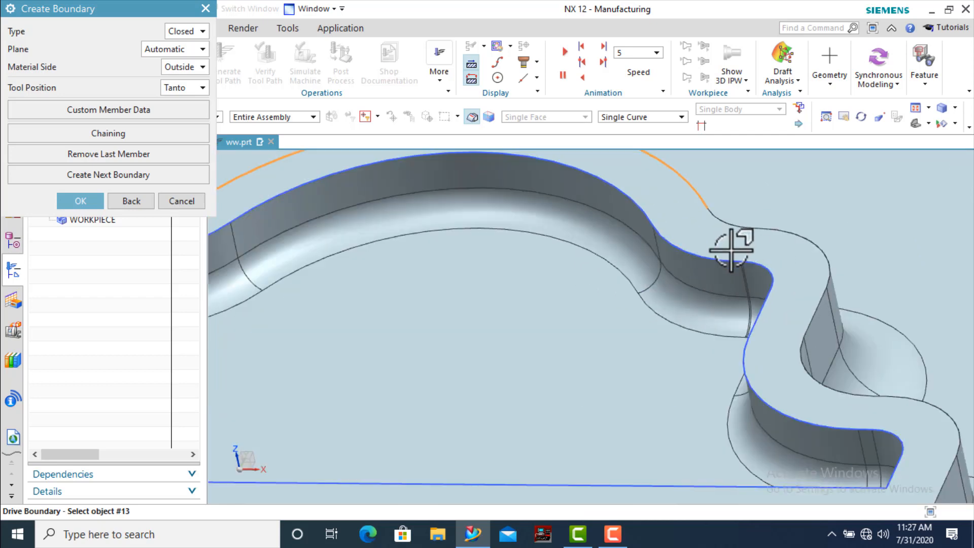
{"action": "left_click", "coordinate": [732, 228]}
{"action": "left_click", "coordinate": [778, 232]}
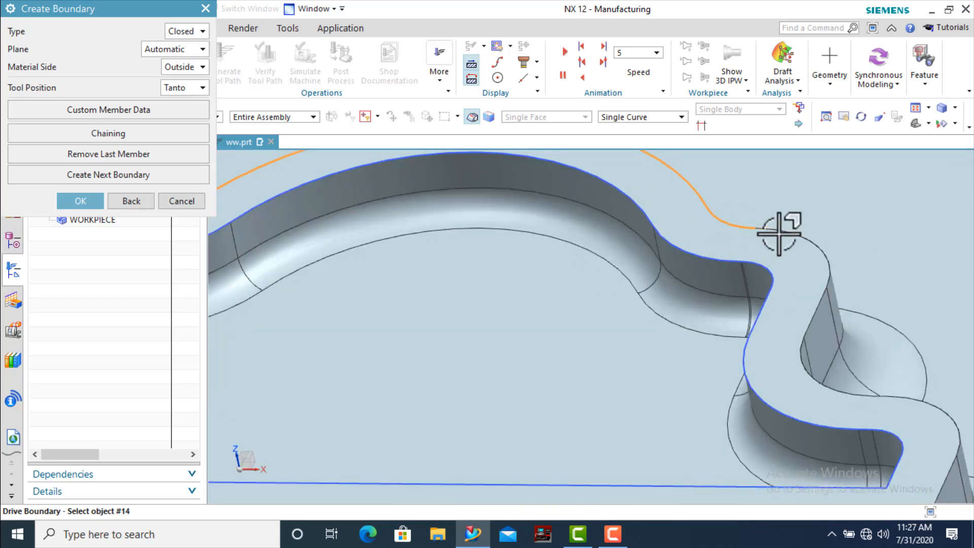
{"action": "scroll", "coordinate": [679, 250], "scroll_direction": "down", "scroll_amount": 2}
{"action": "scroll", "coordinate": [776, 334], "scroll_direction": "up", "scroll_amount": 2}
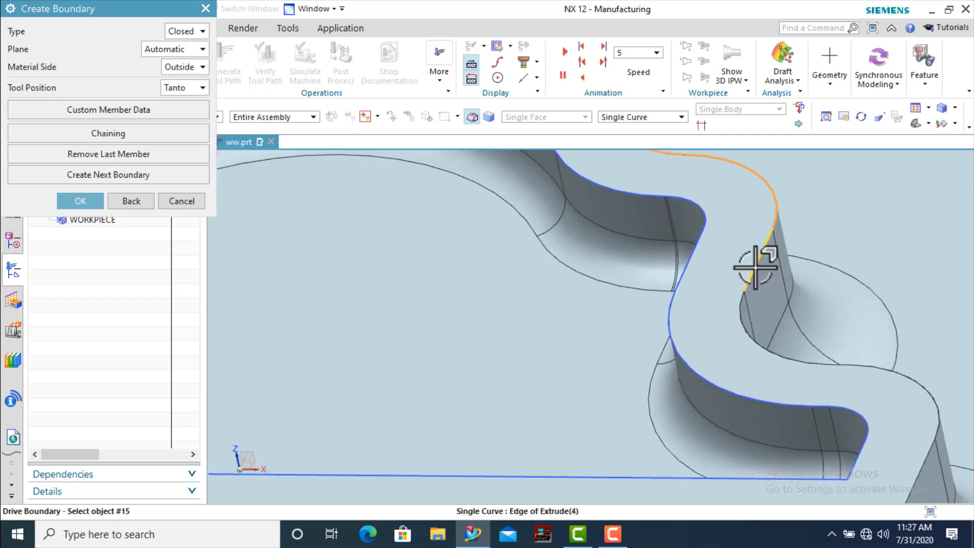
{"action": "left_click", "coordinate": [754, 263]}
{"action": "left_click", "coordinate": [742, 323]}
- Close the outer rim selection with the lower right rounded edge and the short straight edge meeting the front edge
{"action": "scroll", "coordinate": [719, 272], "scroll_direction": "down", "scroll_amount": 2}
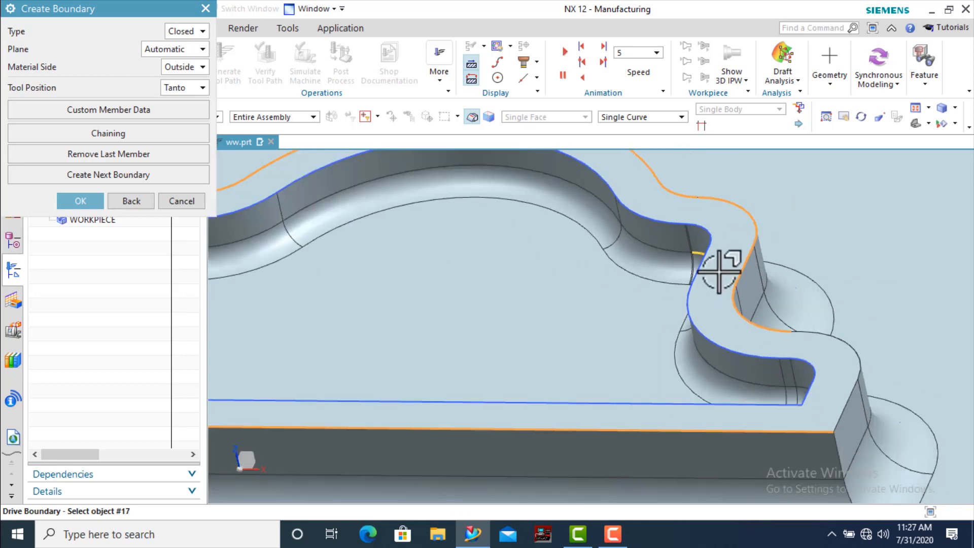
{"action": "left_click", "coordinate": [842, 344]}
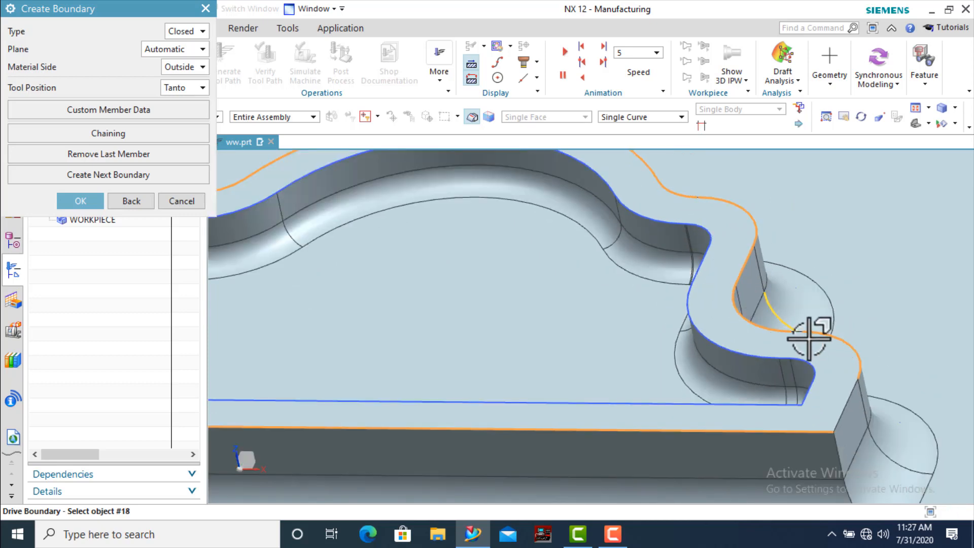
{"action": "scroll", "coordinate": [787, 327], "scroll_direction": "up", "scroll_amount": 2}
{"action": "scroll", "coordinate": [776, 317], "scroll_direction": "down", "scroll_amount": 2}
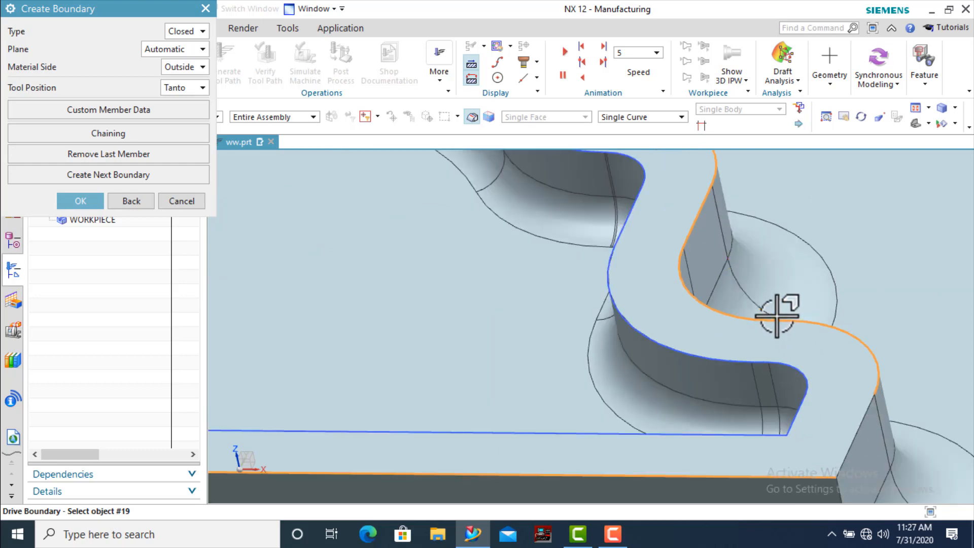
{"action": "left_click", "coordinate": [858, 432]}
{"action": "left_click", "coordinate": [858, 431]}
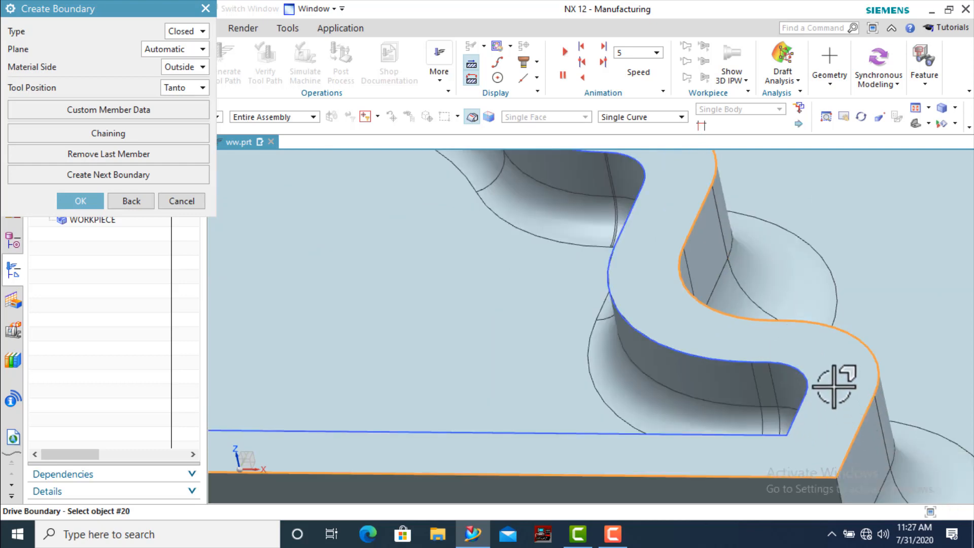
- Accept the selected boundary members and the boundary geometry to return to the Boundary drive method settings
{"action": "scroll", "coordinate": [831, 377], "scroll_direction": "down", "scroll_amount": 4}
{"action": "scroll", "coordinate": [660, 373], "scroll_direction": "down", "scroll_amount": 1}
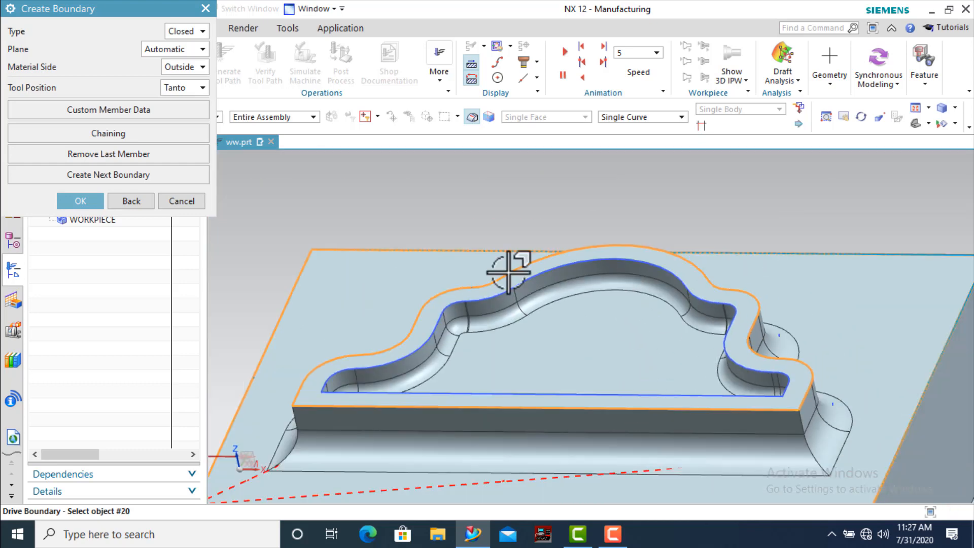
{"action": "scroll", "coordinate": [553, 361], "scroll_direction": "down", "scroll_amount": 2}
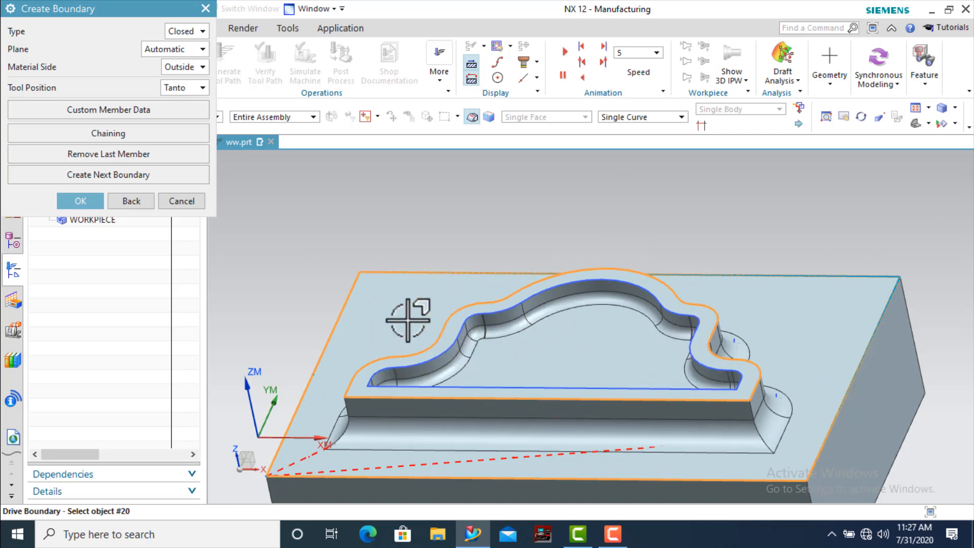
{"action": "left_click", "coordinate": [90, 203]}
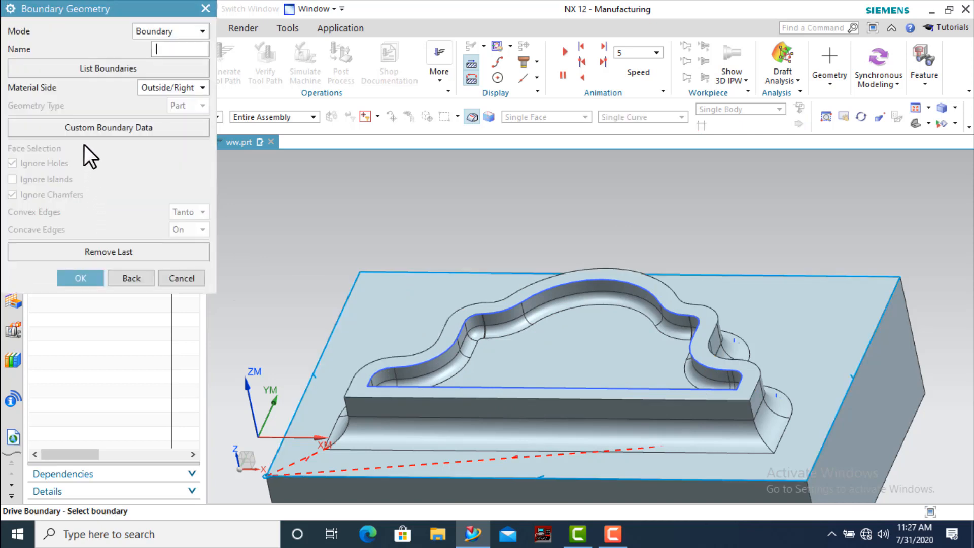
{"action": "left_click", "coordinate": [80, 278]}
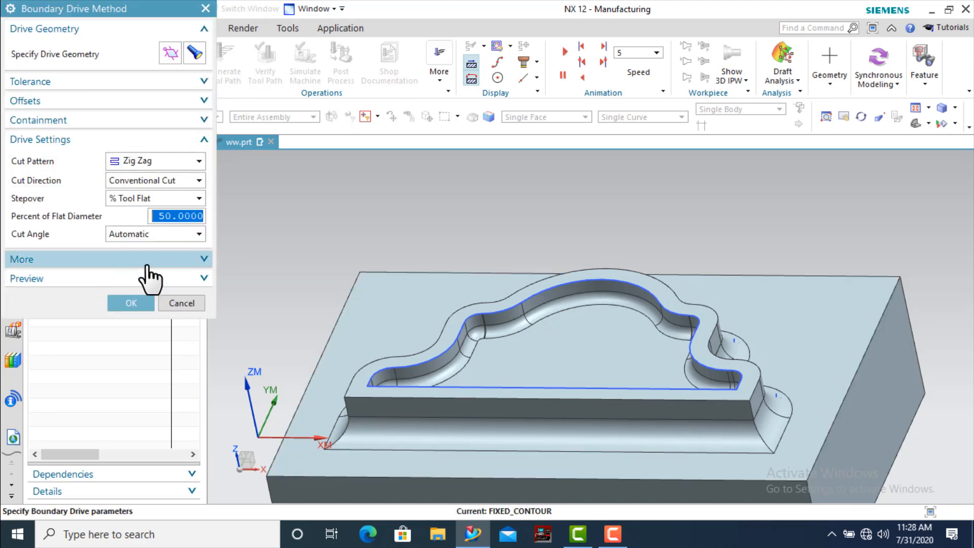
- Set the cut pattern to Follow Periphery, keeping the Inward pattern direction and Conventional Cut direction
{"action": "scroll", "coordinate": [532, 308], "scroll_direction": "down", "scroll_amount": 4}
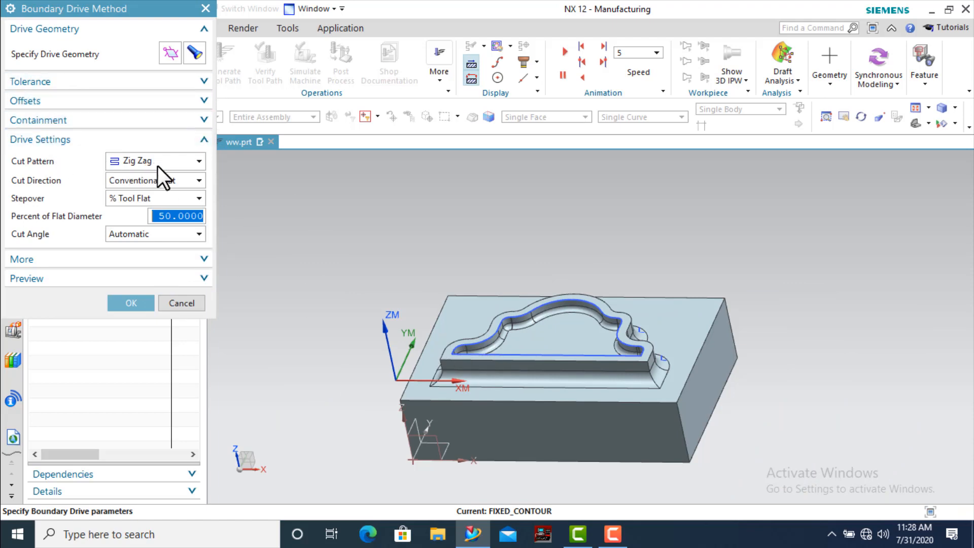
{"action": "left_click", "coordinate": [186, 161]}
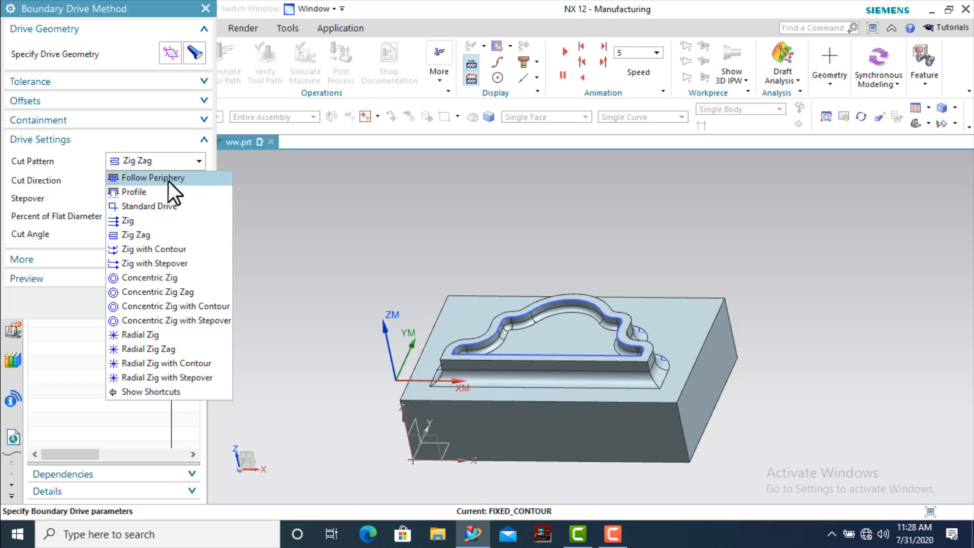
{"action": "left_click", "coordinate": [169, 179]}
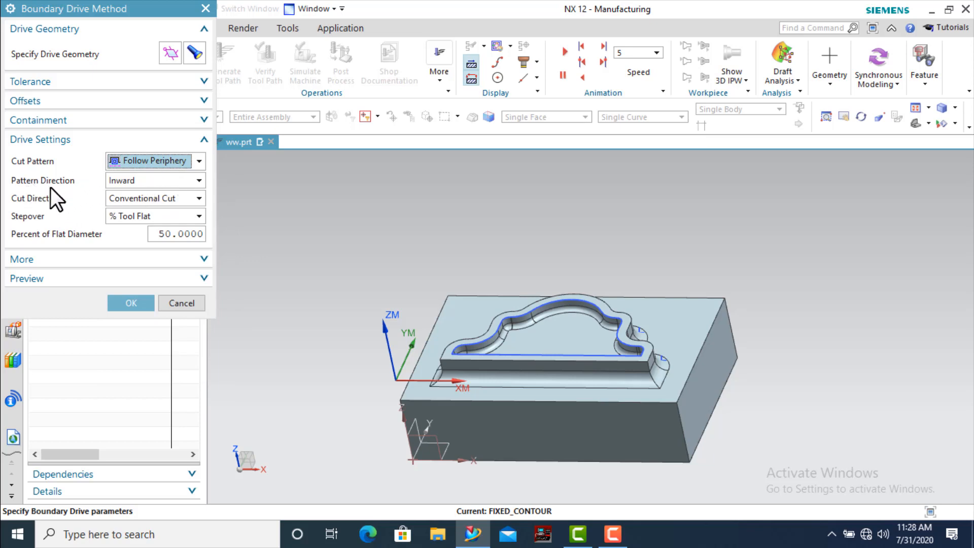
{"action": "left_click", "coordinate": [135, 183]}
{"action": "left_click", "coordinate": [136, 184]}
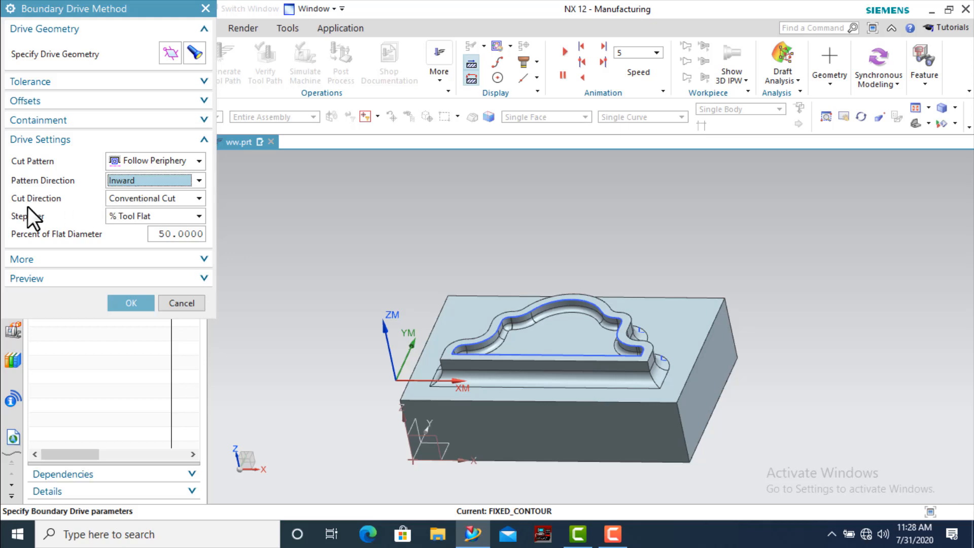
{"action": "left_click", "coordinate": [153, 200]}
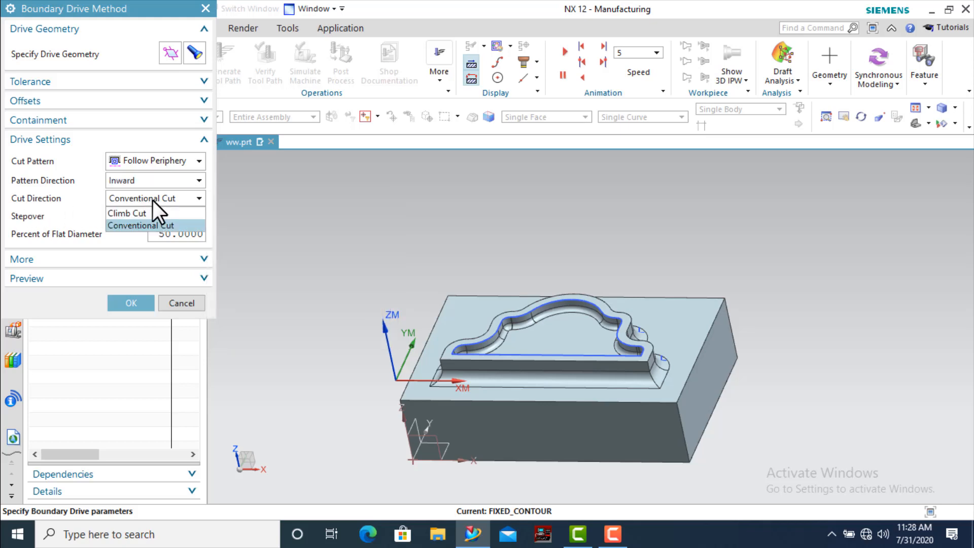
{"action": "left_click", "coordinate": [153, 199]}
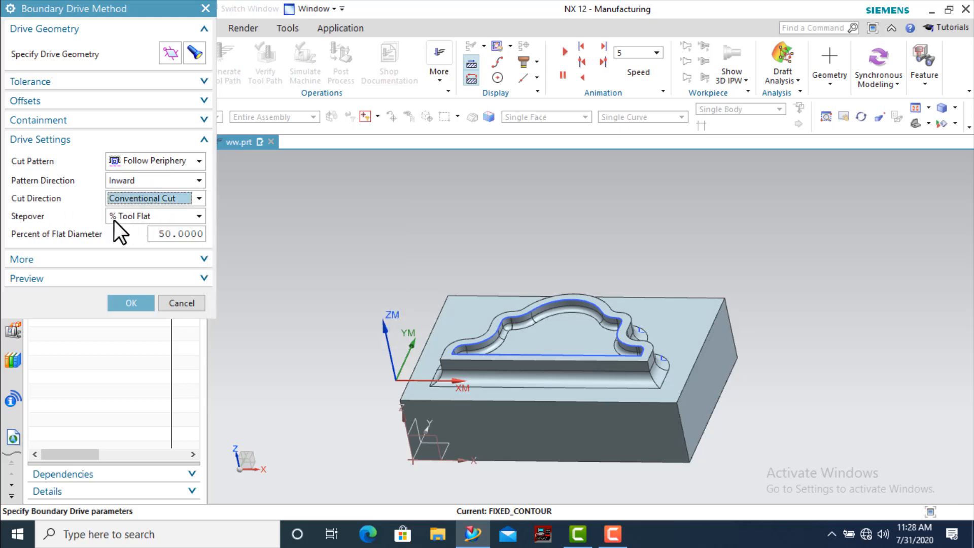
- Set the stepover to Constant with a maximum distance of 0.5 mm and accept the Boundary drive settings
{"action": "left_click", "coordinate": [172, 221]}
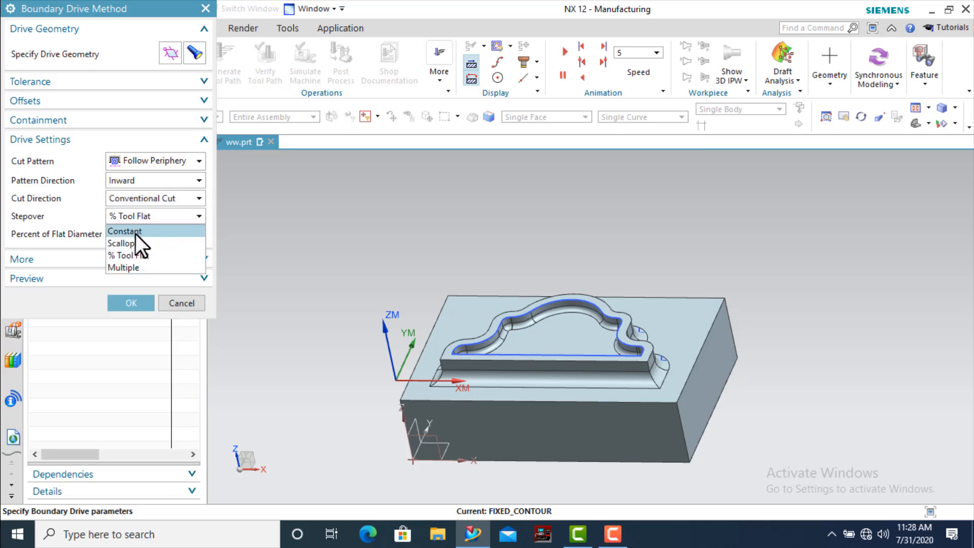
{"action": "left_click", "coordinate": [135, 231]}
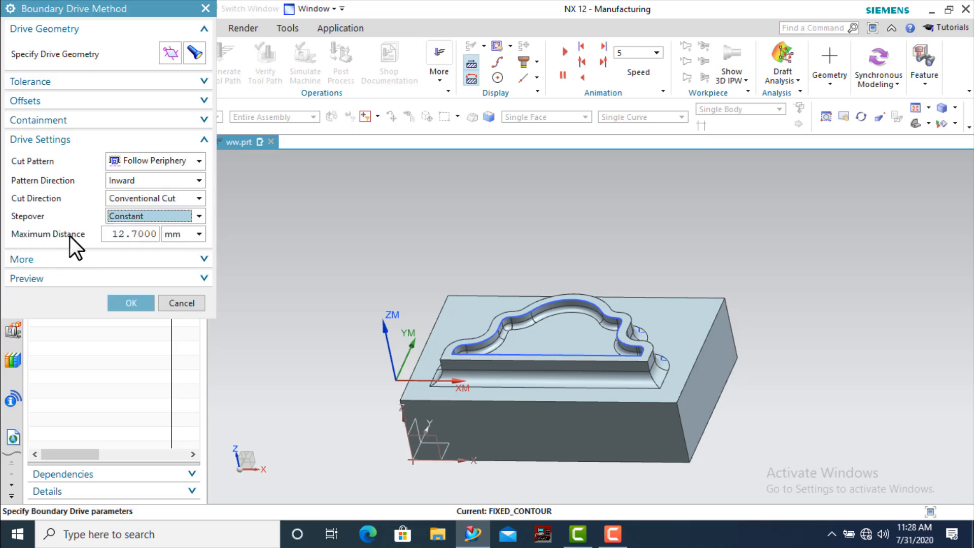
{"action": "left_click", "coordinate": [160, 236]}
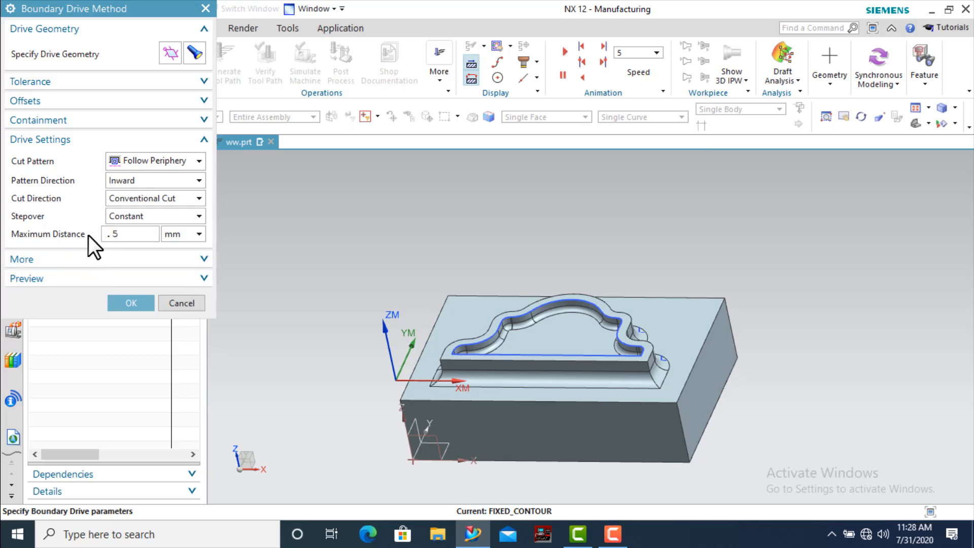
{"action": "left_click", "coordinate": [129, 305]}
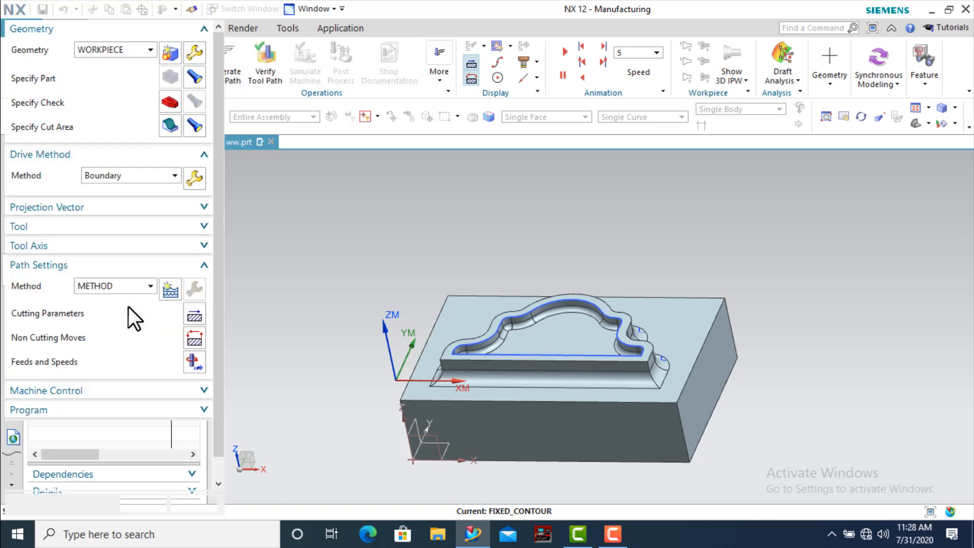
- Create a new mill_contour tool of the MILL subtype with a 5 mm diameter for the fixed contour operation
{"action": "key", "text": "Escape"}
{"action": "middle_click_drag", "start_coordinate": [330, 298], "coordinate": [351, 307]}
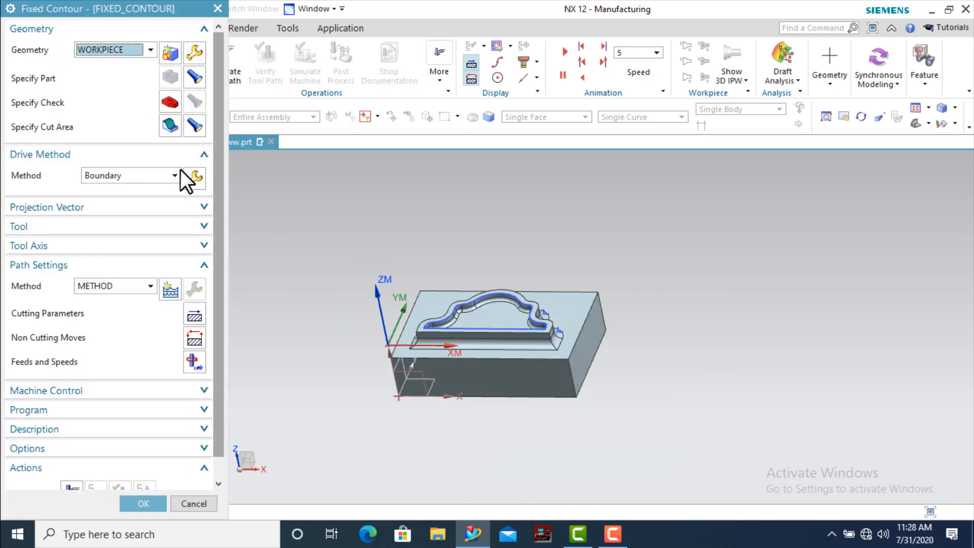
{"action": "left_click", "coordinate": [193, 227]}
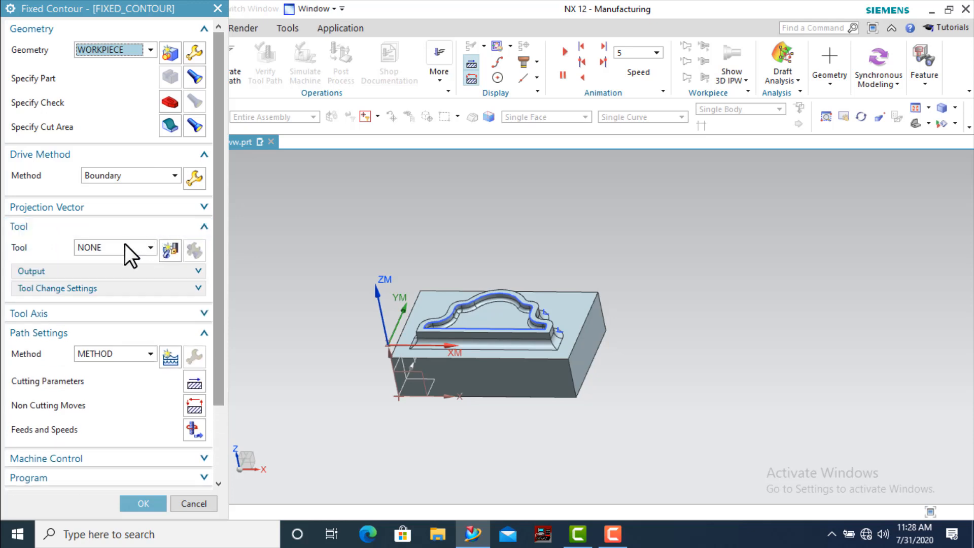
{"action": "left_click", "coordinate": [166, 248]}
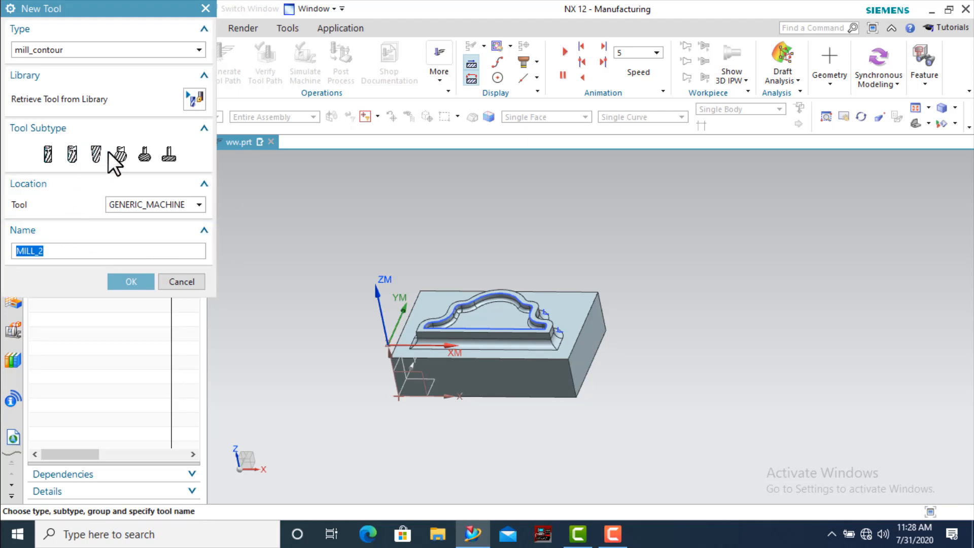
{"action": "left_click", "coordinate": [51, 161]}
{"action": "left_click", "coordinate": [131, 282]}
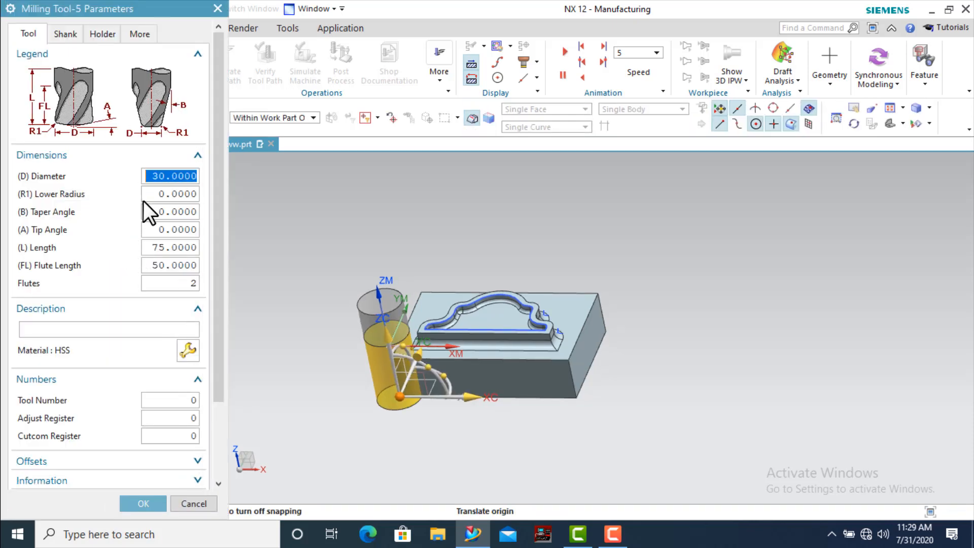
{"action": "type", "text": "5"}
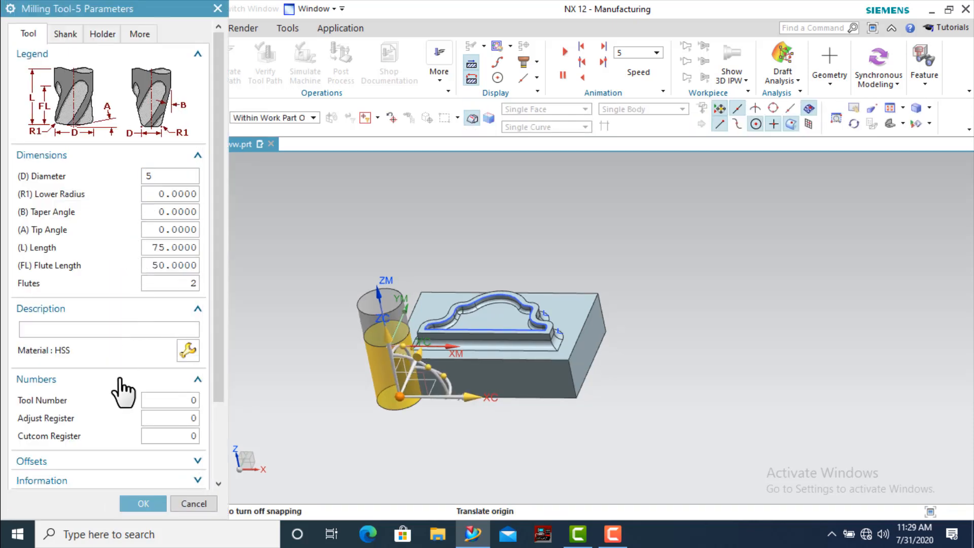
{"action": "left_click", "coordinate": [142, 503]}
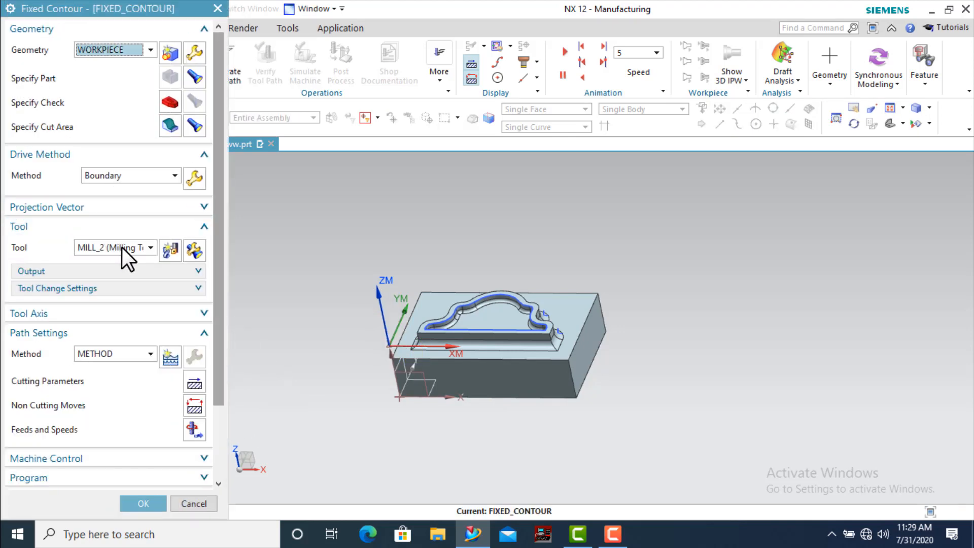
{"action": "scroll", "coordinate": [122, 248], "scroll_direction": "down", "scroll_amount": 1}
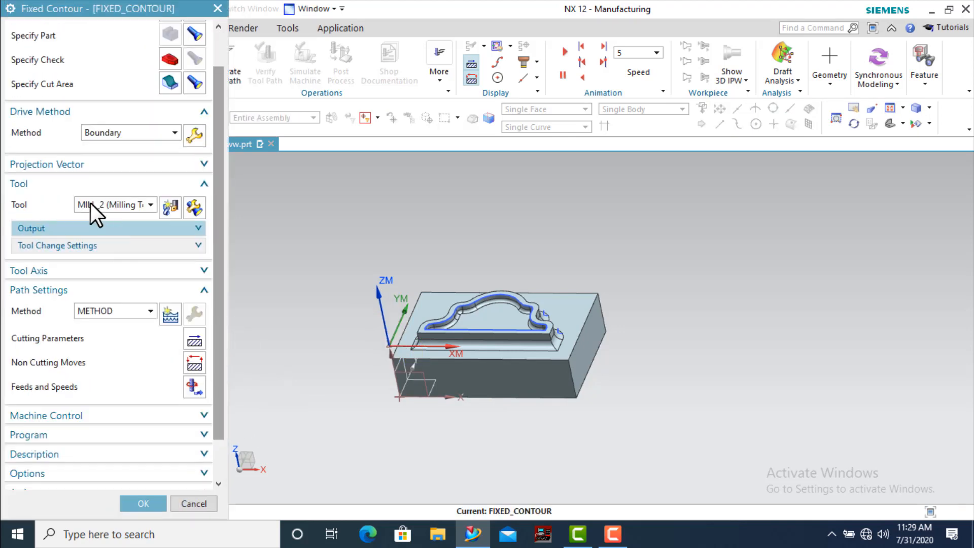
- Set the fixed contour operation's path settings method to MILL_FINISH
{"action": "left_click", "coordinate": [142, 184]}
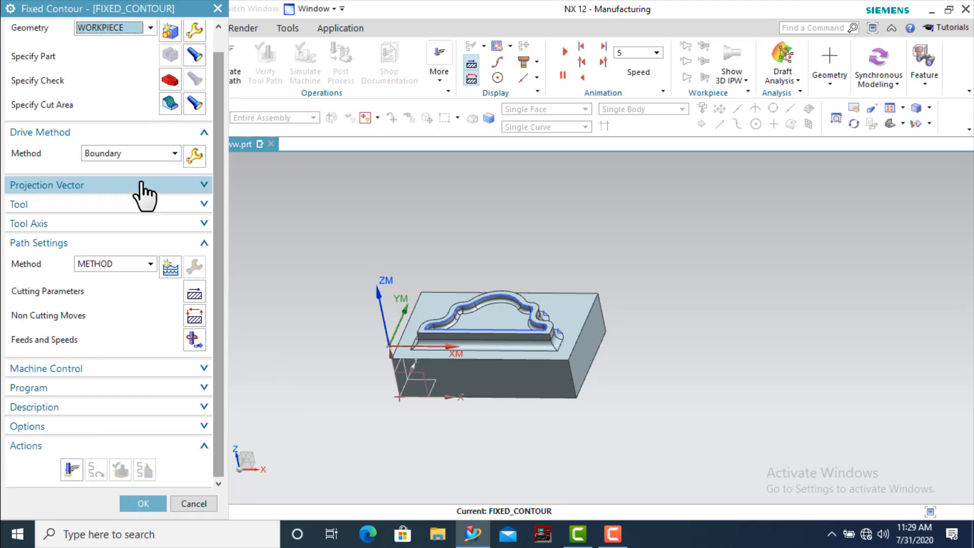
{"action": "left_click", "coordinate": [146, 224]}
{"action": "left_click", "coordinate": [168, 228]}
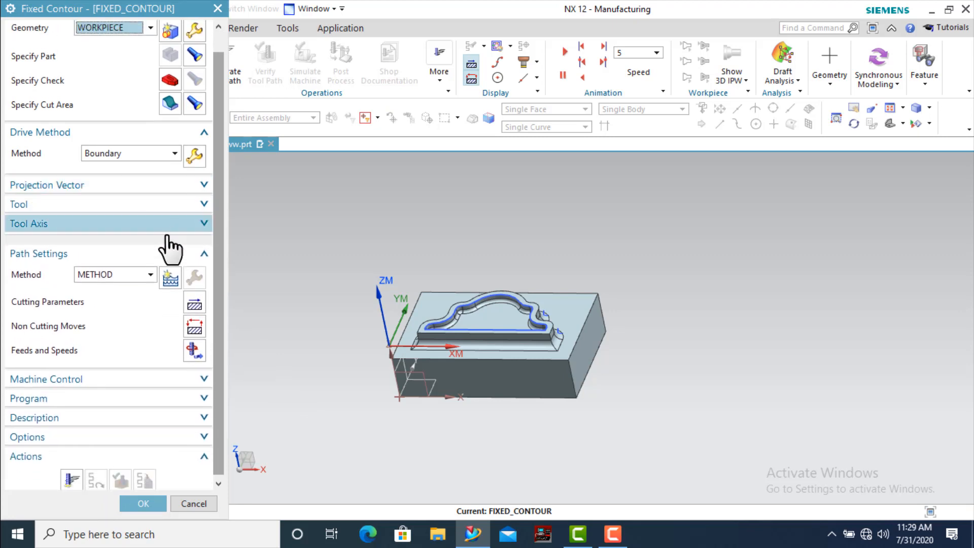
{"action": "left_click", "coordinate": [136, 264]}
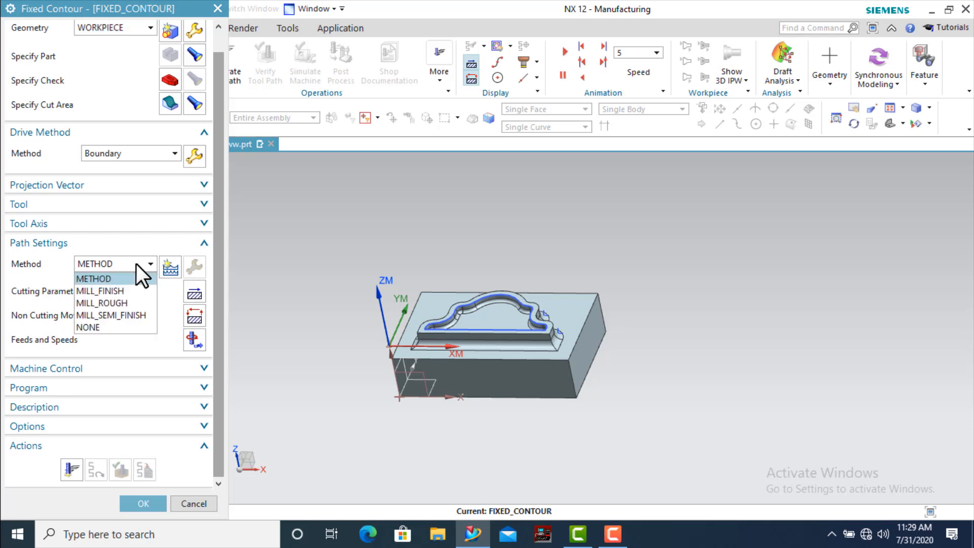
{"action": "left_click", "coordinate": [114, 292]}
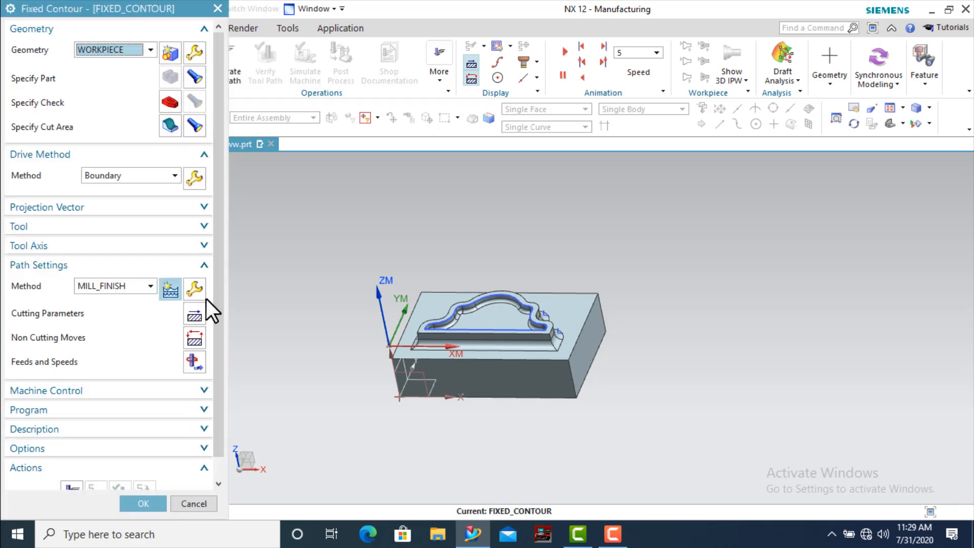
- Generate the fixed contour tool path and inspect its passes across the block face and arched profile
{"action": "scroll", "coordinate": [417, 319], "scroll_direction": "down", "scroll_amount": 1}
{"action": "middle_click_drag", "start_coordinate": [326, 333], "coordinate": [336, 334]}
{"action": "scroll", "coordinate": [76, 386], "scroll_direction": "down", "scroll_amount": 1}
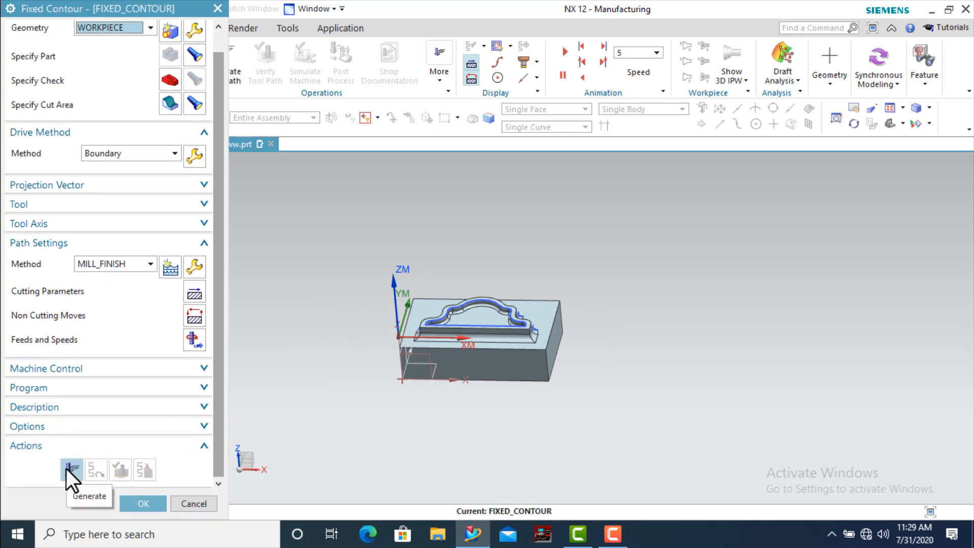
{"action": "left_click", "coordinate": [70, 468]}
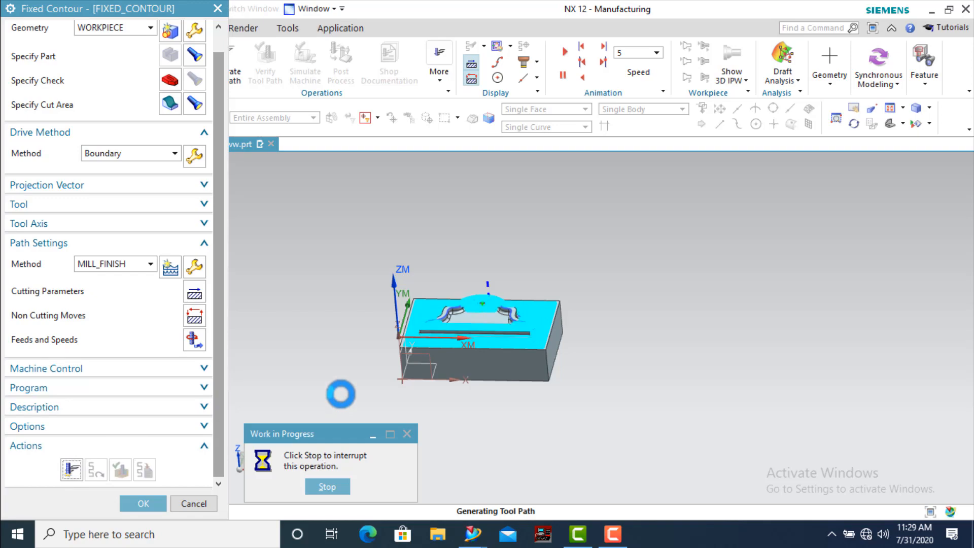
{"action": "scroll", "coordinate": [384, 335], "scroll_direction": "up", "scroll_amount": 8}
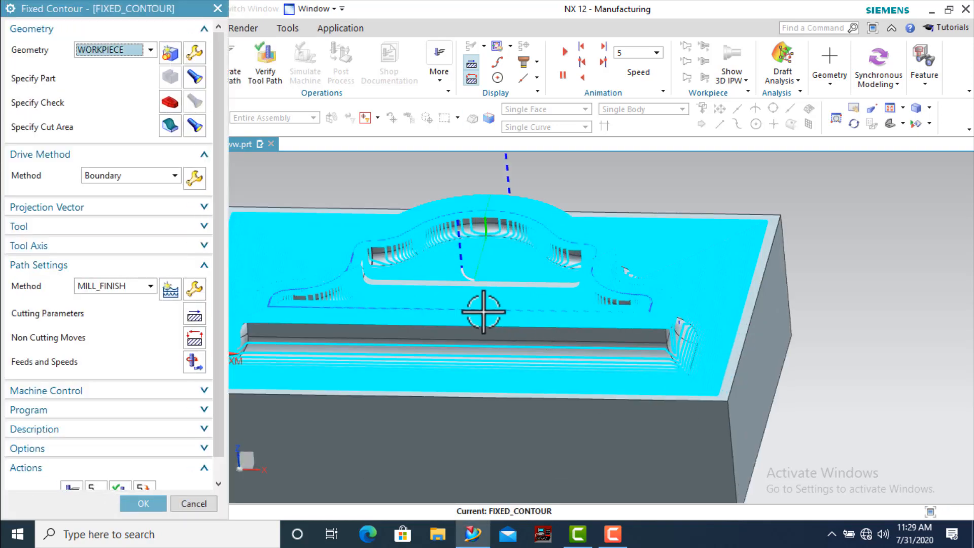
{"action": "scroll", "coordinate": [411, 279], "scroll_direction": "up", "scroll_amount": 4}
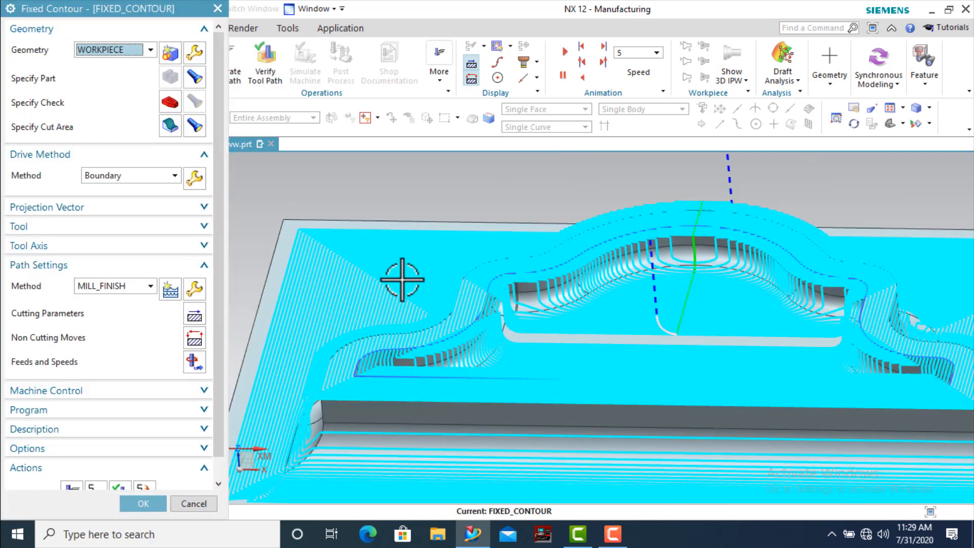
{"action": "scroll", "coordinate": [356, 271], "scroll_direction": "down", "scroll_amount": 5}
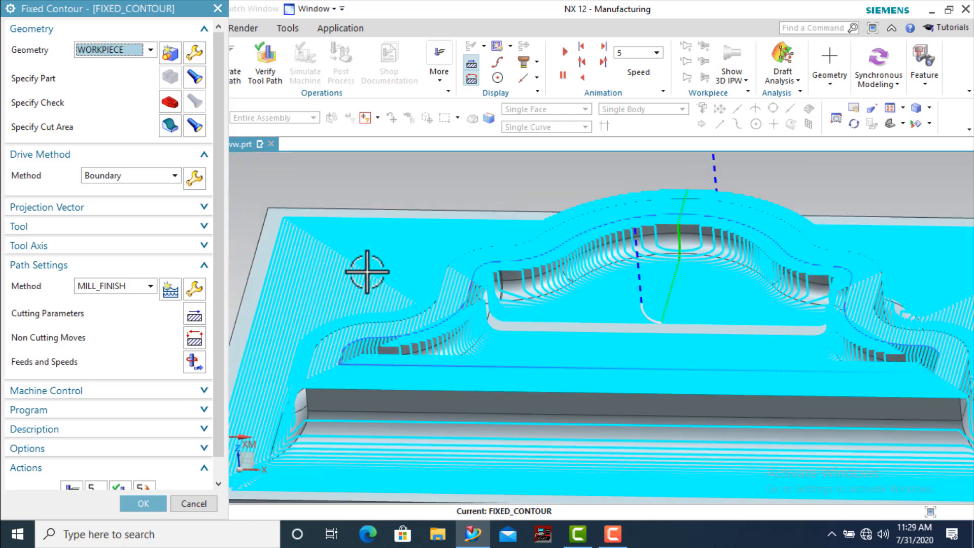
{"action": "scroll", "coordinate": [321, 303], "scroll_direction": "down", "scroll_amount": 2}
{"action": "scroll", "coordinate": [436, 299], "scroll_direction": "down", "scroll_amount": 2}
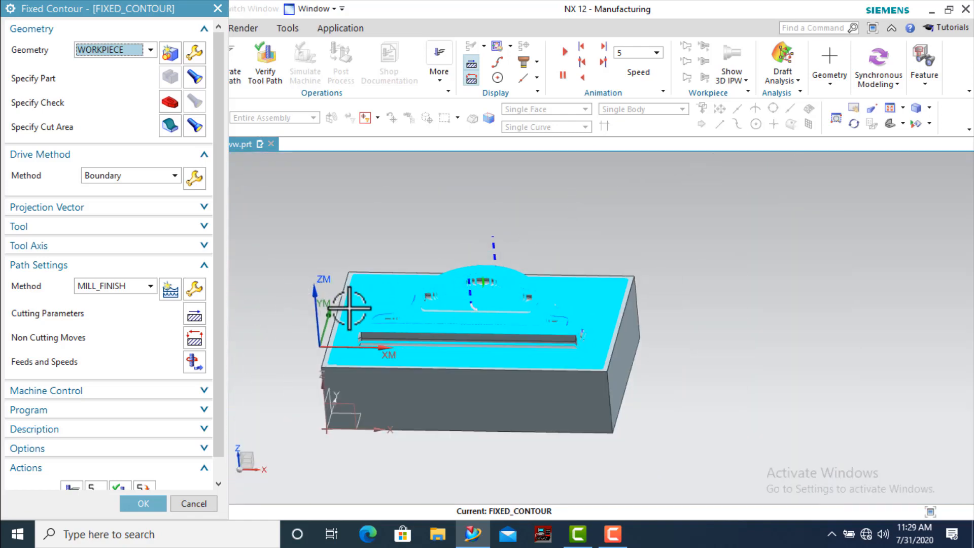
{"action": "scroll", "coordinate": [353, 309], "scroll_direction": "up", "scroll_amount": 2}
{"action": "scroll", "coordinate": [204, 348], "scroll_direction": "down", "scroll_amount": 1}
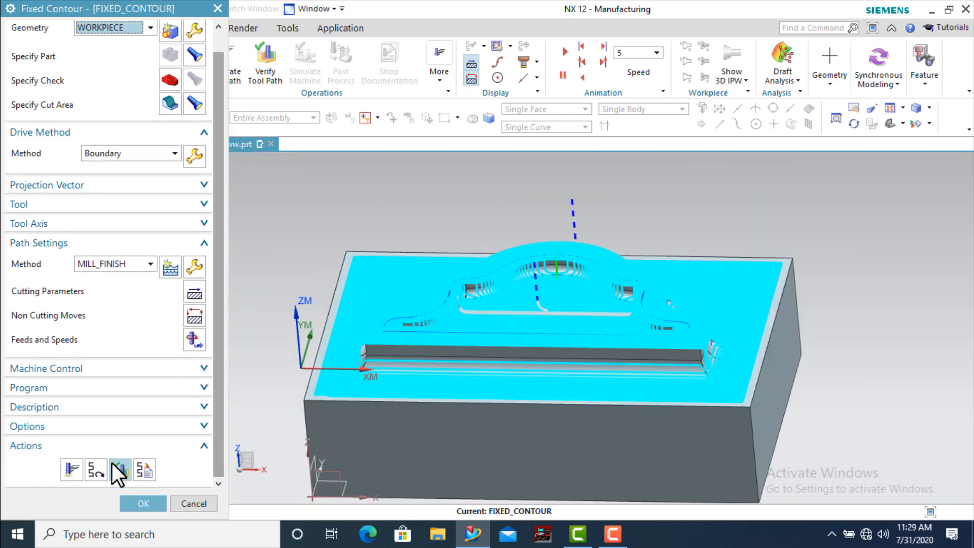
- Verify the tool path with a 3D Dynamic material removal simulation, setting the animation speed to 6 and raising it to 8 during playback
{"action": "left_click", "coordinate": [115, 467]}
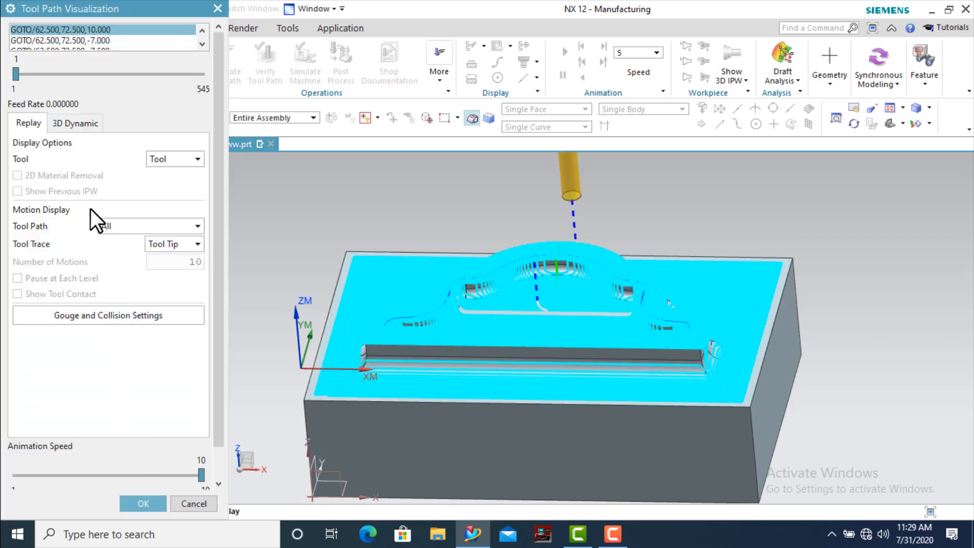
{"action": "left_click", "coordinate": [68, 126]}
{"action": "scroll", "coordinate": [117, 274], "scroll_direction": "down", "scroll_amount": 1}
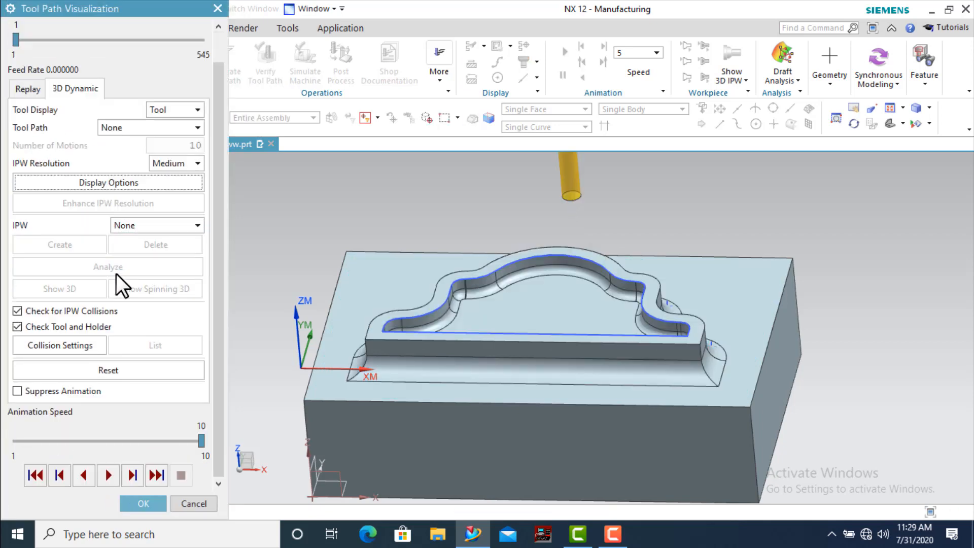
{"action": "left_click", "coordinate": [98, 440]}
{"action": "left_click", "coordinate": [99, 441]}
{"action": "left_click", "coordinate": [99, 440]}
{"action": "left_click", "coordinate": [98, 440]}
{"action": "left_click", "coordinate": [108, 475]}
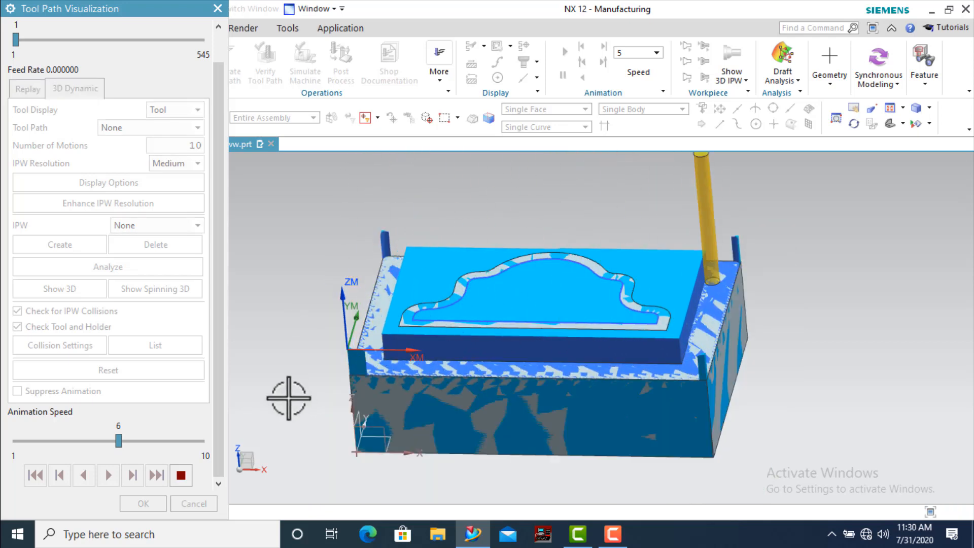
{"action": "left_click", "coordinate": [167, 438]}
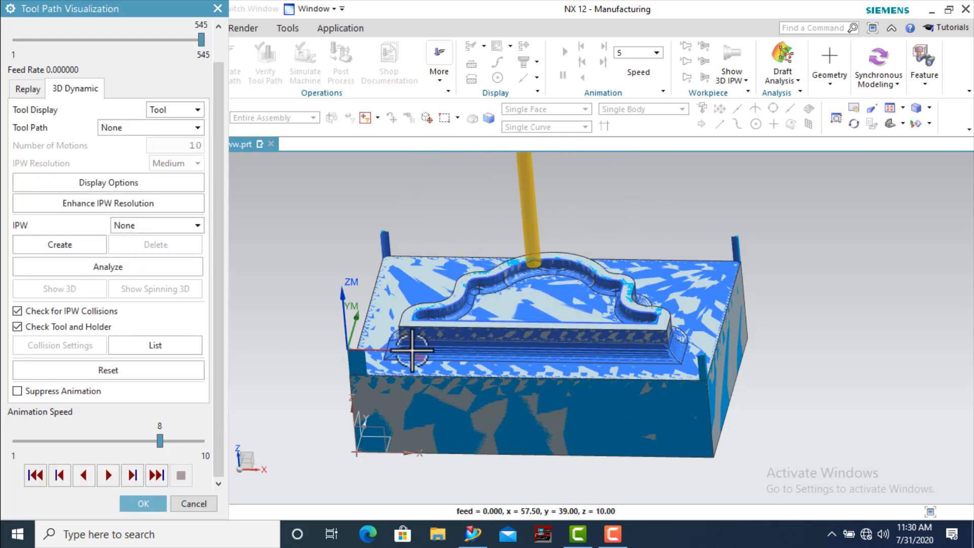
- Inspect the simulated stock for uncut material at the block's corners and close the tool path visualization
{"action": "middle_click_drag", "start_coordinate": [376, 332], "coordinate": [378, 350]}
{"action": "scroll", "coordinate": [692, 315], "scroll_direction": "up", "scroll_amount": 5}
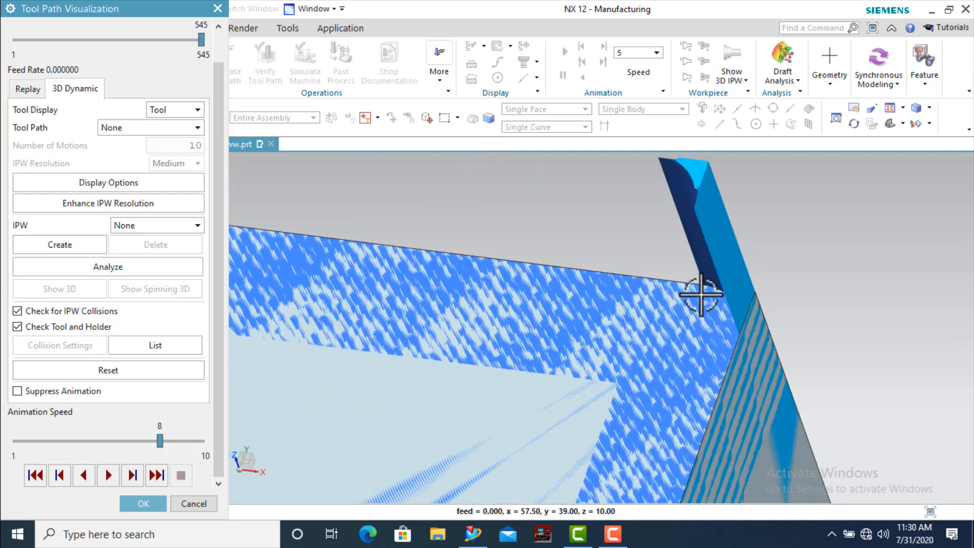
{"action": "scroll", "coordinate": [717, 304], "scroll_direction": "down", "scroll_amount": 3}
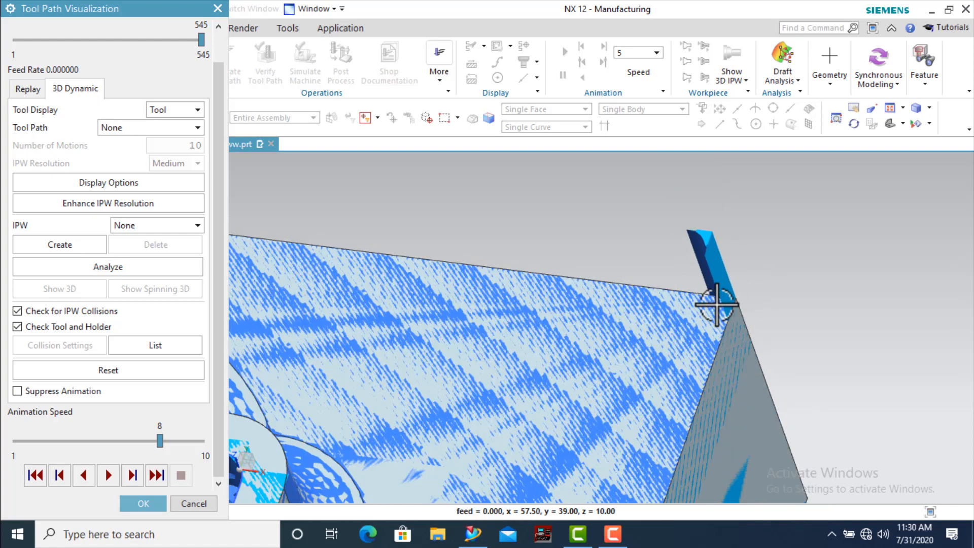
{"action": "scroll", "coordinate": [716, 304], "scroll_direction": "down", "scroll_amount": 5}
{"action": "left_click", "coordinate": [151, 501]}
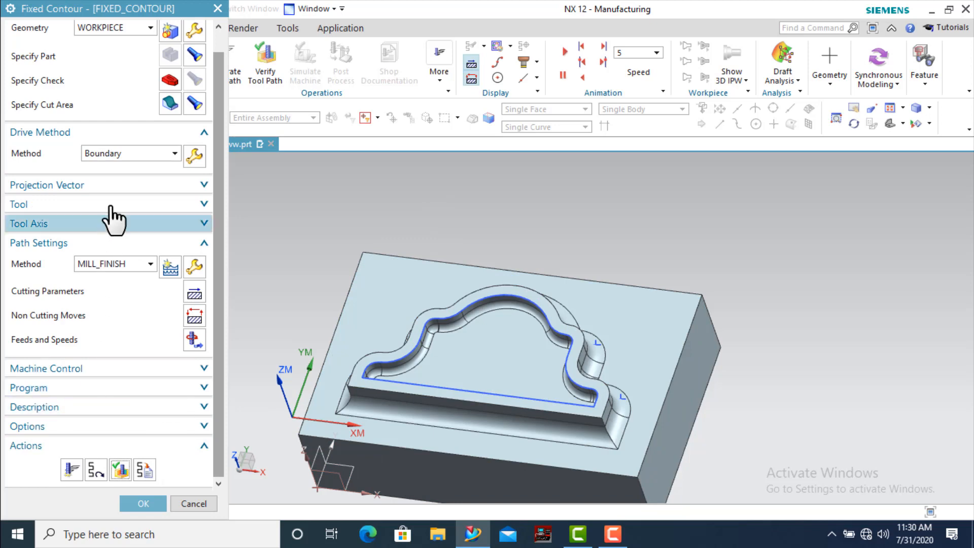
- Change the Boundary Offset in the Boundary drive method settings and accept them
{"action": "left_click", "coordinate": [194, 156]}
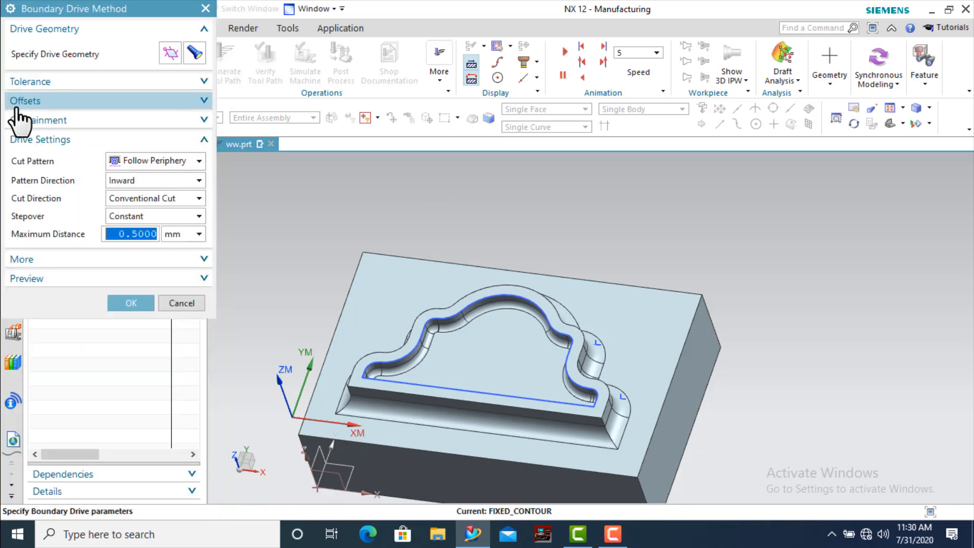
{"action": "left_click", "coordinate": [82, 104]}
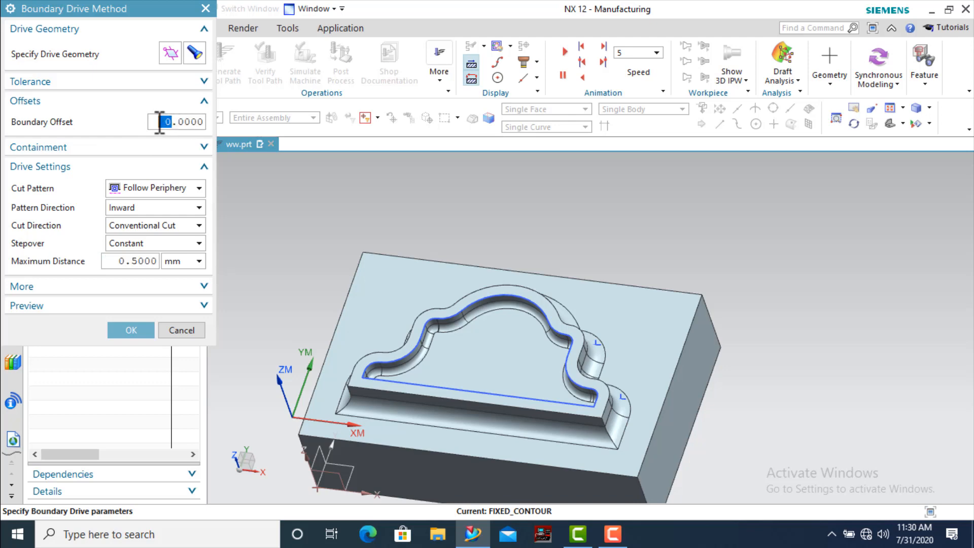
{"action": "left_click", "coordinate": [132, 331]}
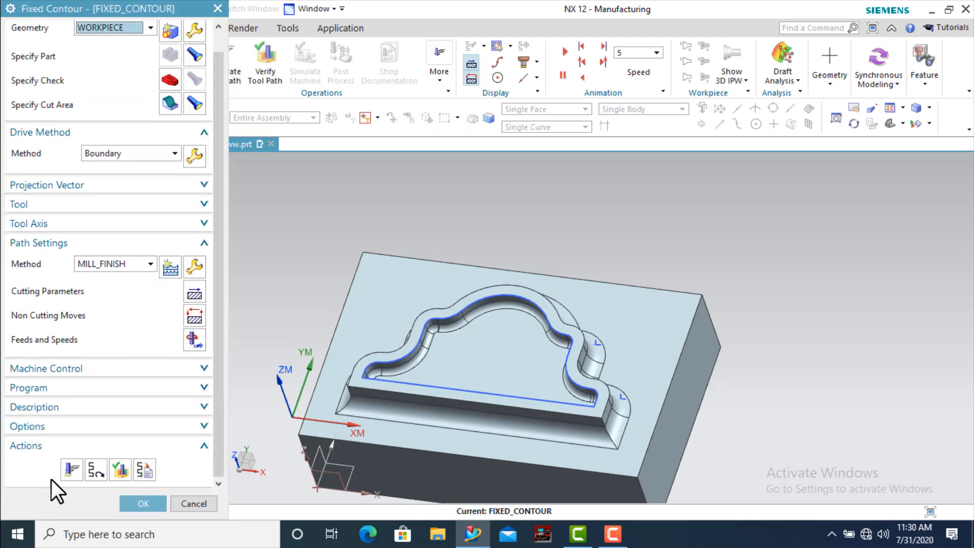
- Regenerate the tool path with the changed boundary offset and check the gap between the outer passes and the block edges
{"action": "left_click", "coordinate": [69, 468]}
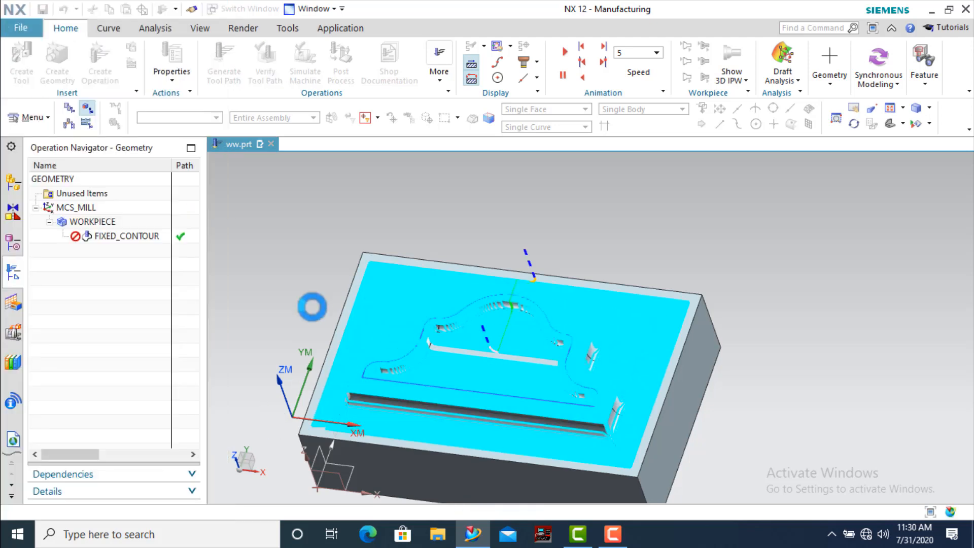
{"action": "scroll", "coordinate": [342, 288], "scroll_direction": "up", "scroll_amount": 5}
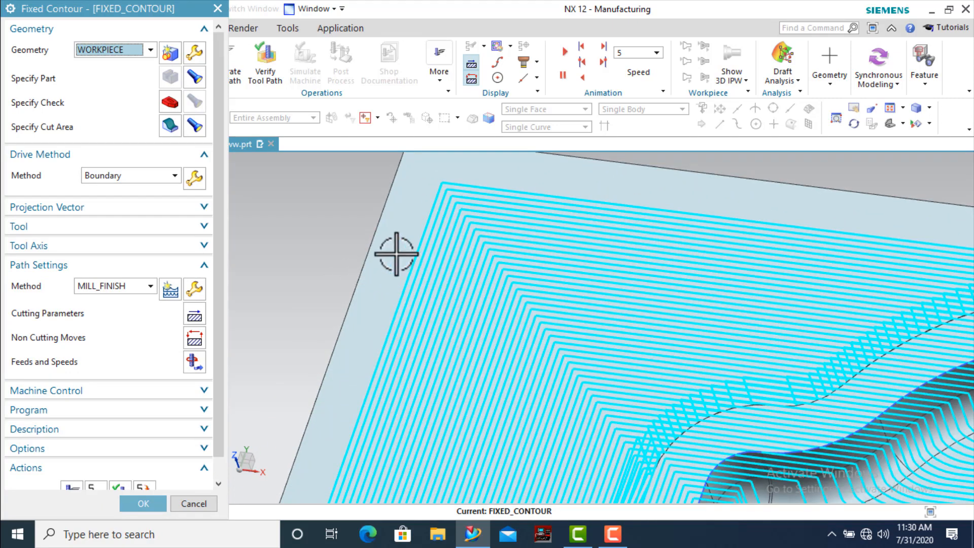
{"action": "scroll", "coordinate": [412, 243], "scroll_direction": "down", "scroll_amount": 1}
{"action": "scroll", "coordinate": [412, 243], "scroll_direction": "down", "scroll_amount": 1}
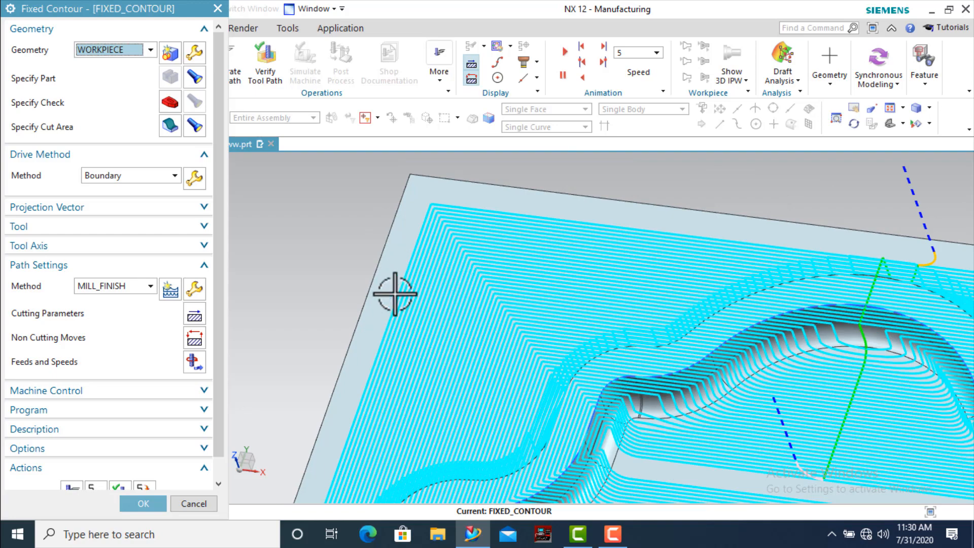
{"action": "scroll", "coordinate": [507, 338], "scroll_direction": "down", "scroll_amount": 3}
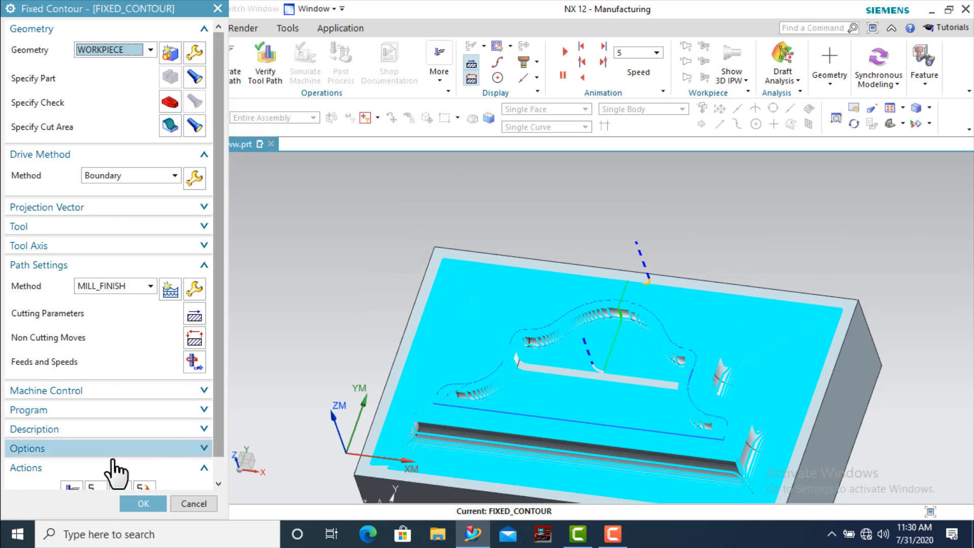
{"action": "scroll", "coordinate": [106, 464], "scroll_direction": "down", "scroll_amount": 1}
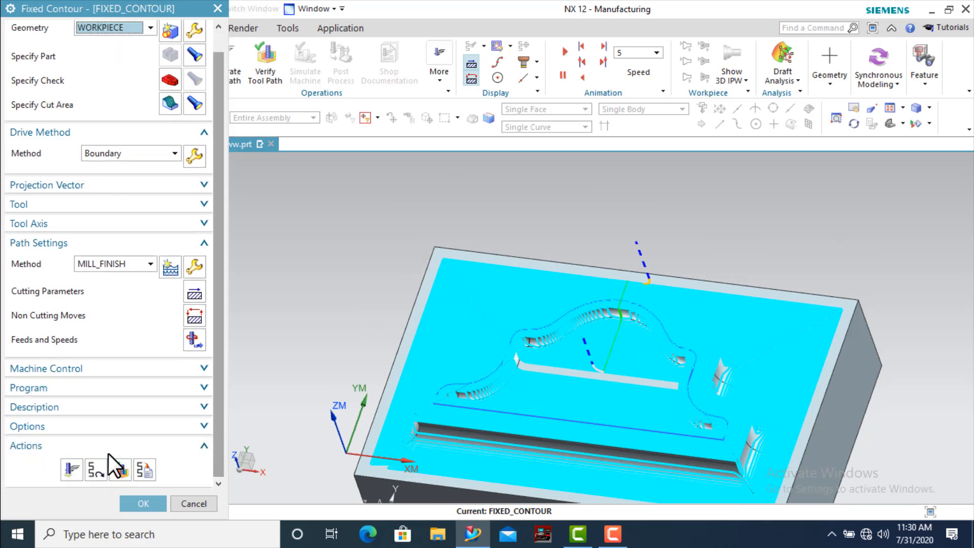
- Set a negative Boundary Offset for the Boundary drive method and accept the settings
{"action": "left_click", "coordinate": [194, 157]}
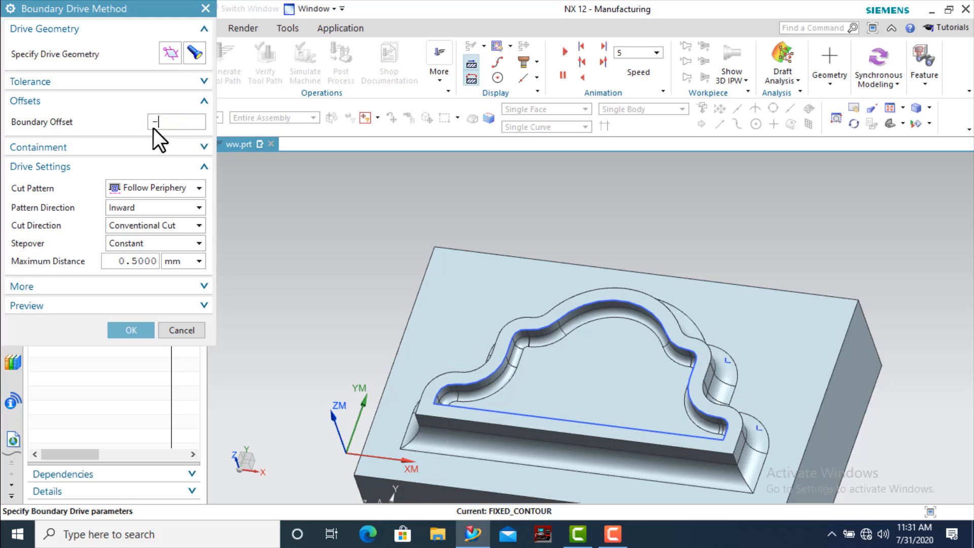
{"action": "left_click", "coordinate": [133, 332]}
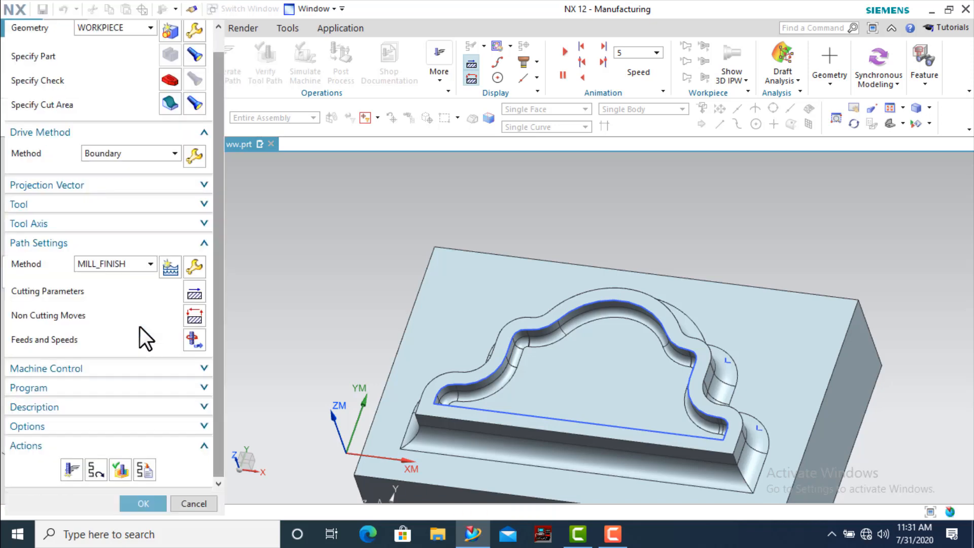
{"action": "middle_click", "coordinate": [143, 325]}
{"action": "scroll", "coordinate": [76, 462], "scroll_direction": "down", "scroll_amount": 1}
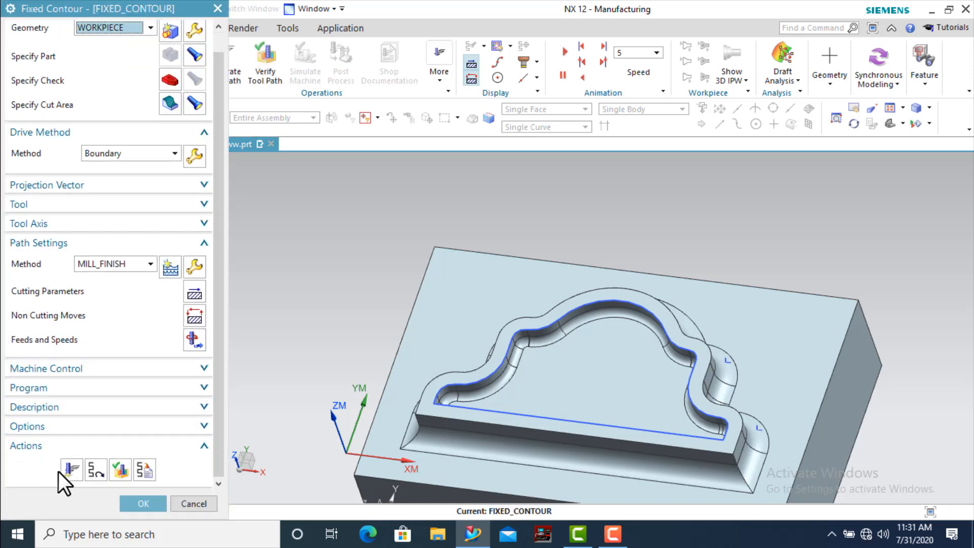
- Regenerate the tool path with the negative boundary offset and inspect how closely the outer passes reach the block's edges and corners
{"action": "left_click", "coordinate": [66, 470]}
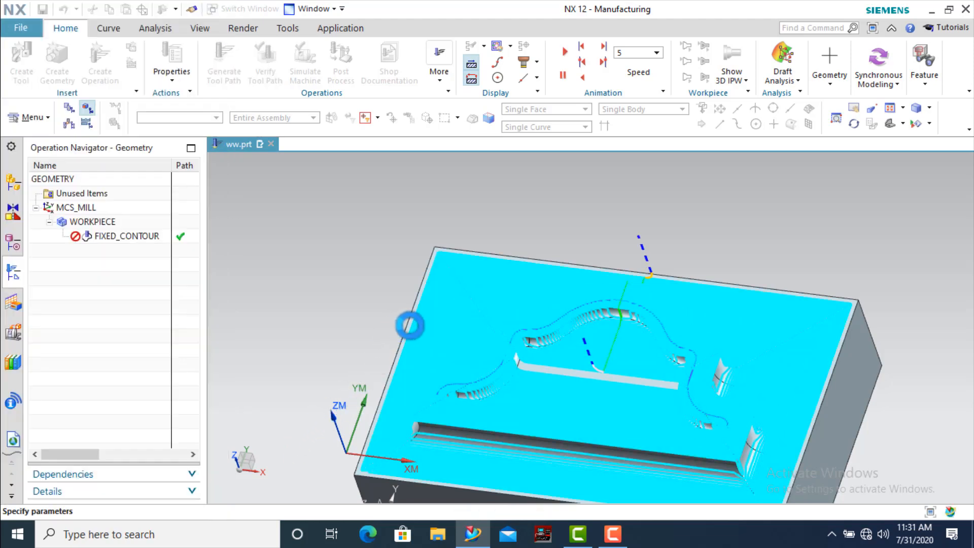
{"action": "scroll", "coordinate": [415, 323], "scroll_direction": "up", "scroll_amount": 3}
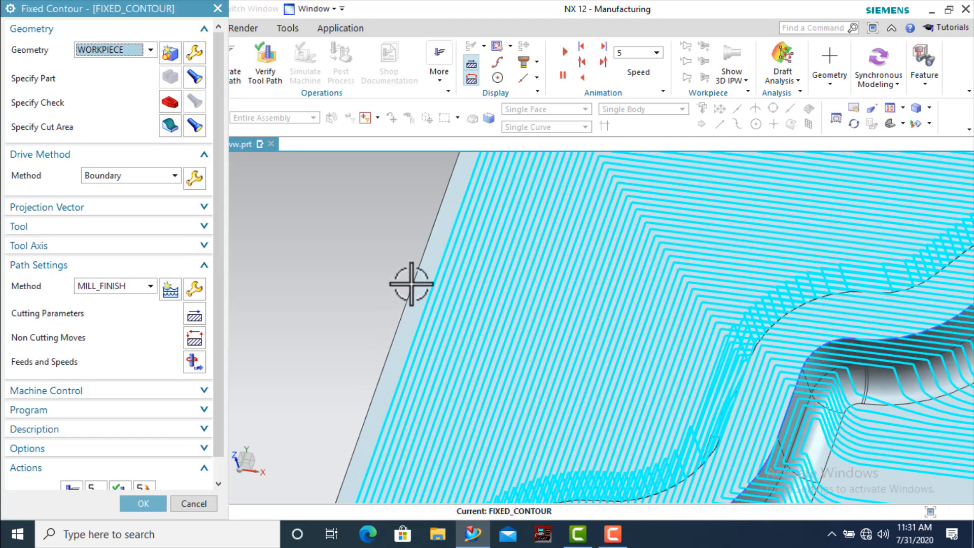
{"action": "scroll", "coordinate": [415, 280], "scroll_direction": "down", "scroll_amount": 2}
{"action": "scroll", "coordinate": [415, 280], "scroll_direction": "down", "scroll_amount": 1}
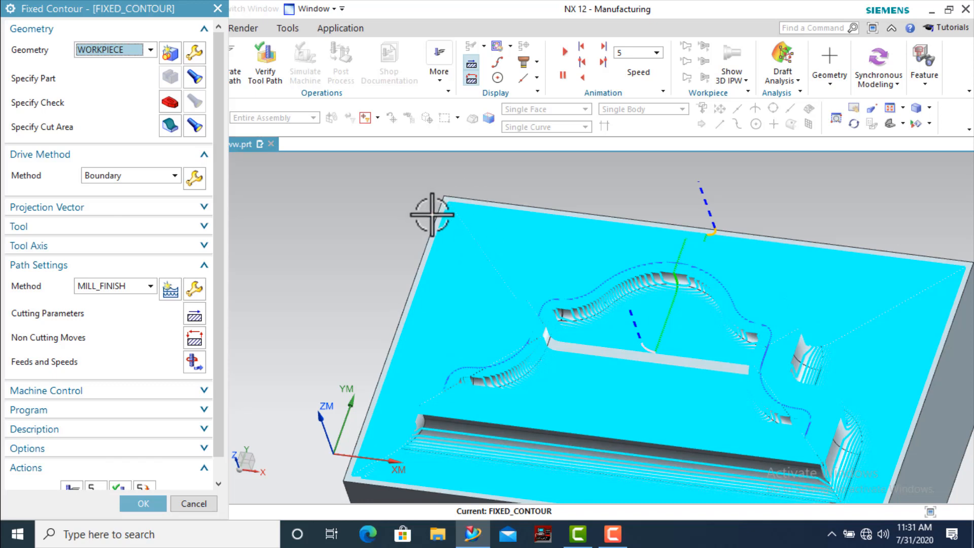
{"action": "scroll", "coordinate": [640, 349], "scroll_direction": "down", "scroll_amount": 2}
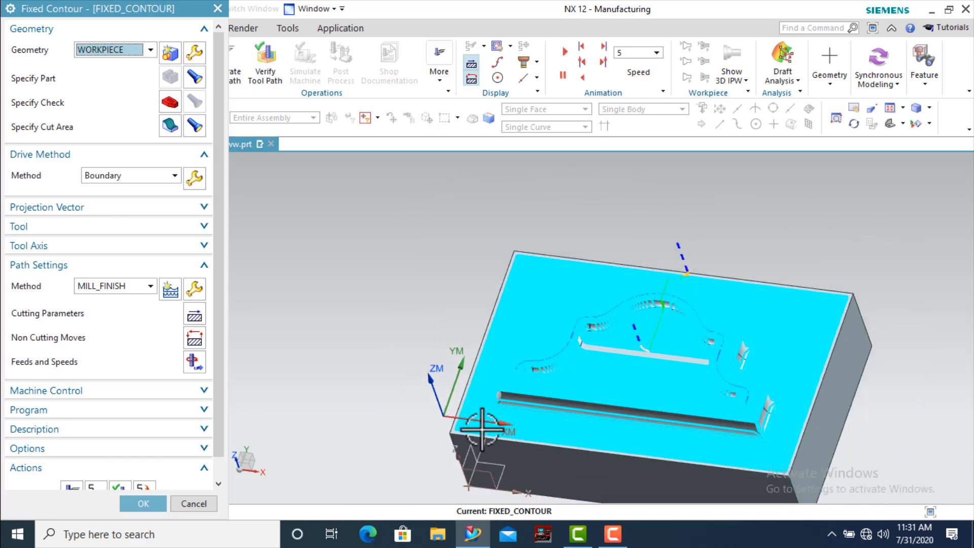
{"action": "scroll", "coordinate": [485, 426], "scroll_direction": "up", "scroll_amount": 2}
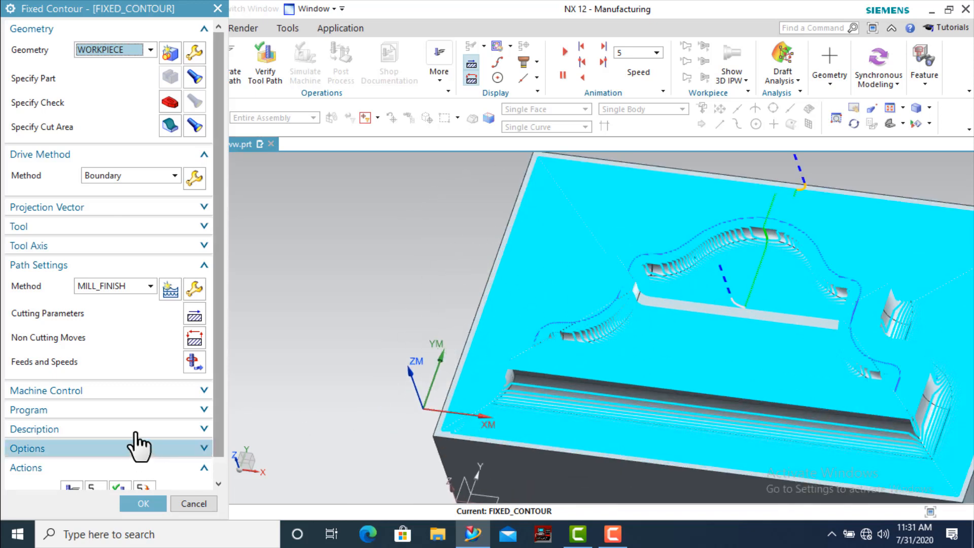
{"action": "scroll", "coordinate": [135, 445], "scroll_direction": "down", "scroll_amount": 1}
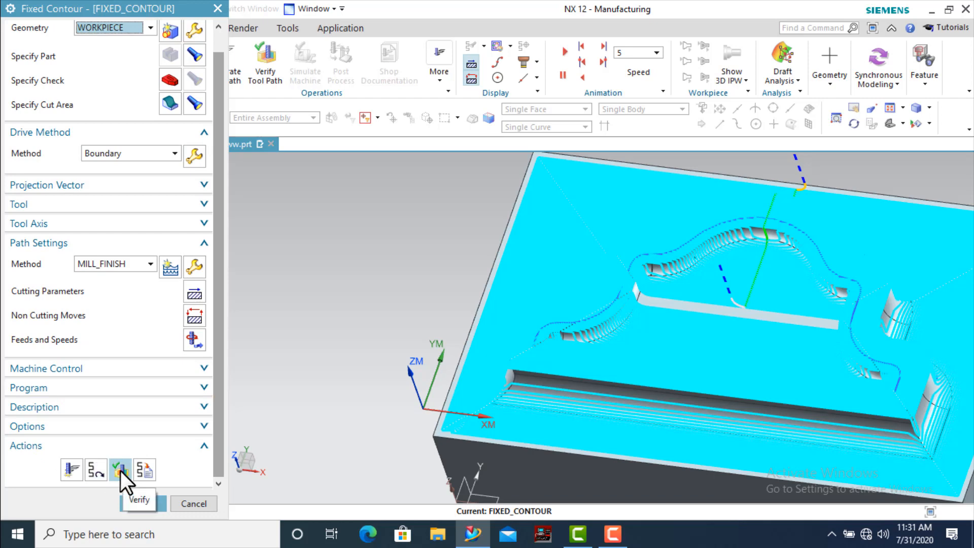
- Verify the tool path with the 3D Dynamic simulation, inspect the machined block from several angles and close the visualization
{"action": "left_click", "coordinate": [121, 471]}
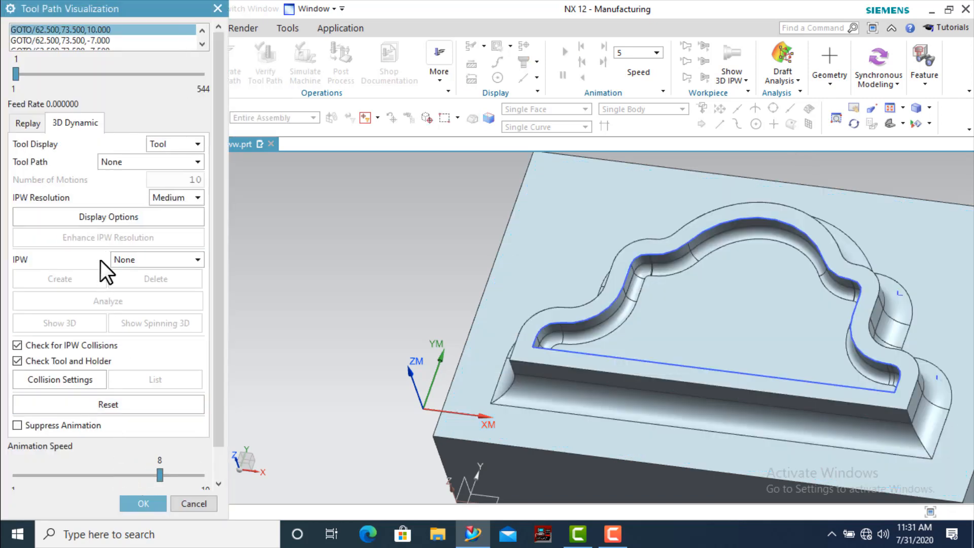
{"action": "scroll", "coordinate": [72, 353], "scroll_direction": "down", "scroll_amount": 1}
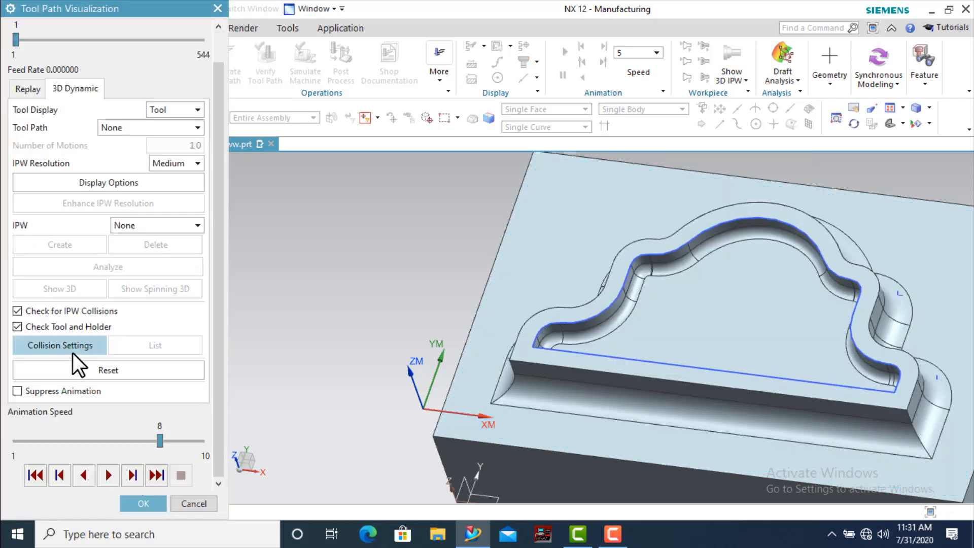
{"action": "left_click", "coordinate": [107, 475]}
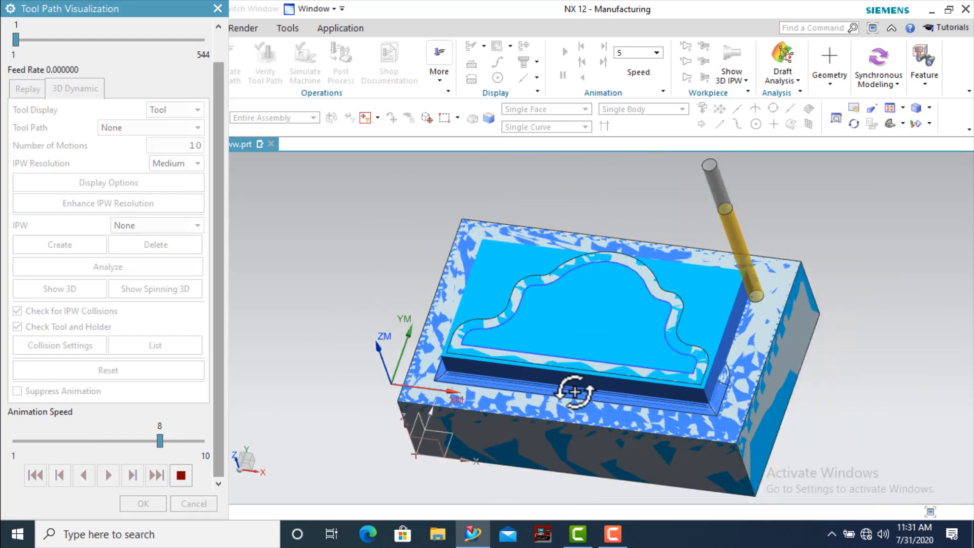
{"action": "mouse_move", "coordinate": [574, 391]}
{"action": "middle_mouse_down"}
{"action": "mouse_move", "coordinate": [579, 378]}
{"action": "mouse_move", "coordinate": [570, 387]}
{"action": "middle_mouse_up"}
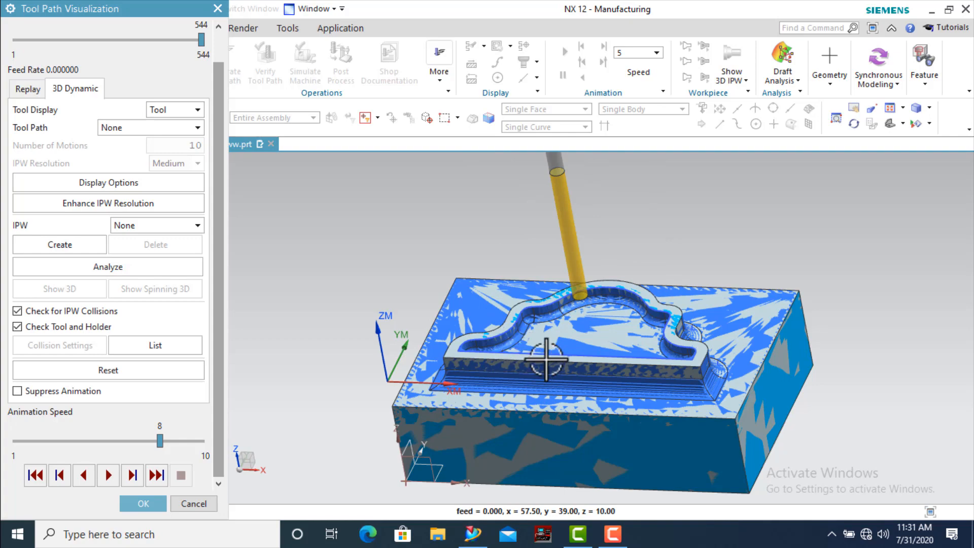
{"action": "mouse_move", "coordinate": [547, 356]}
{"action": "middle_mouse_down"}
{"action": "mouse_move", "coordinate": [537, 358]}
{"action": "mouse_move", "coordinate": [583, 363]}
{"action": "mouse_move", "coordinate": [560, 362]}
{"action": "middle_mouse_up"}
{"action": "scroll", "coordinate": [487, 406], "scroll_direction": "down", "scroll_amount": 2}
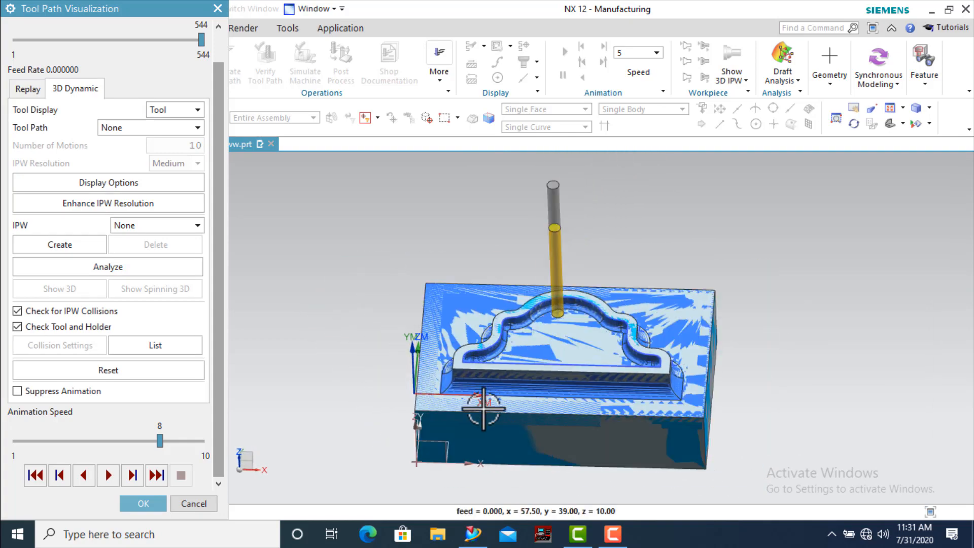
{"action": "left_click", "coordinate": [144, 504]}
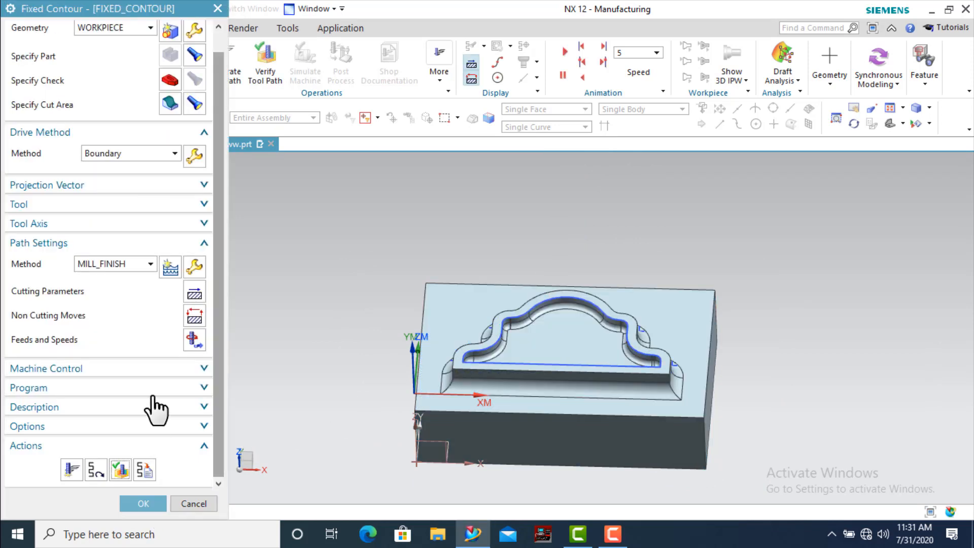
- Clear all previously selected drive geometry of the Boundary drive method for reselection
{"action": "left_click", "coordinate": [189, 160]}
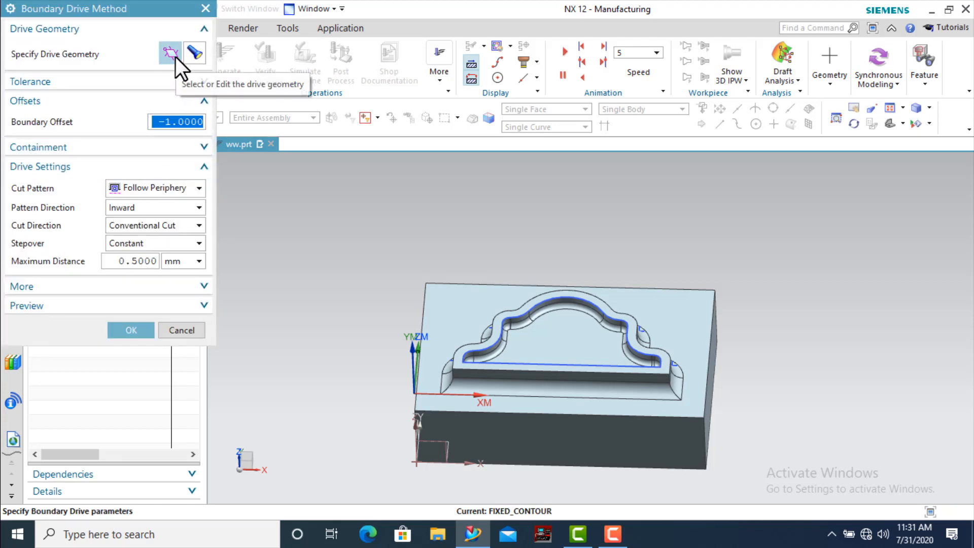
{"action": "left_click", "coordinate": [171, 52]}
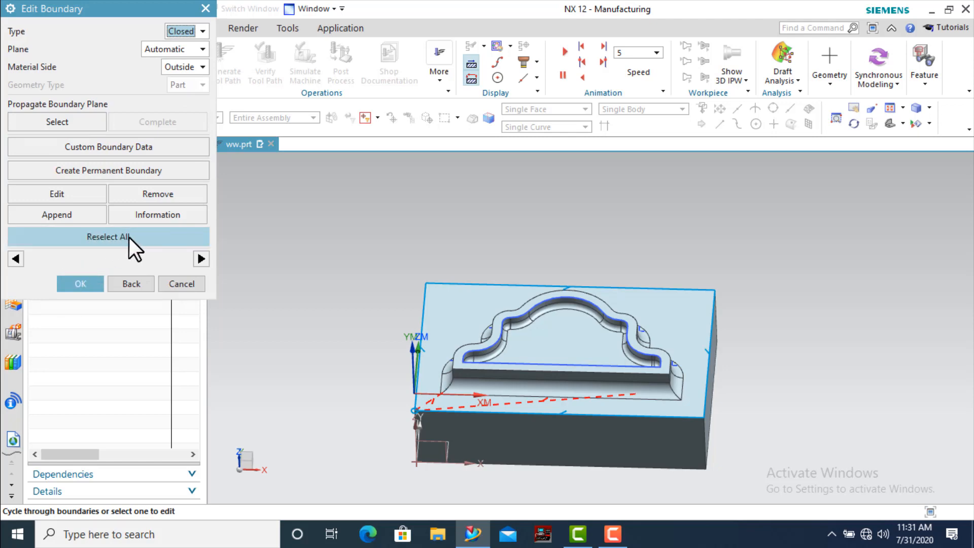
{"action": "left_click", "coordinate": [112, 240]}
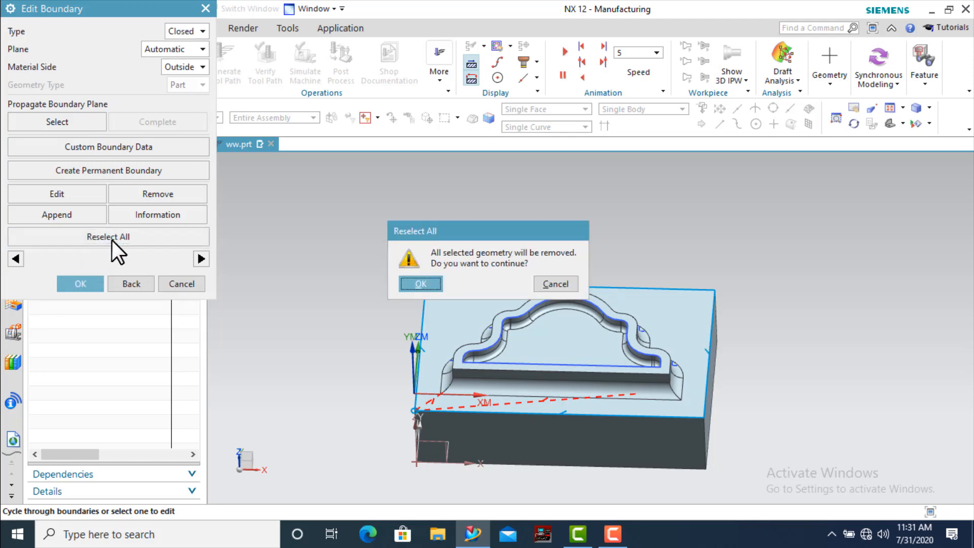
{"action": "left_click", "coordinate": [420, 284]}
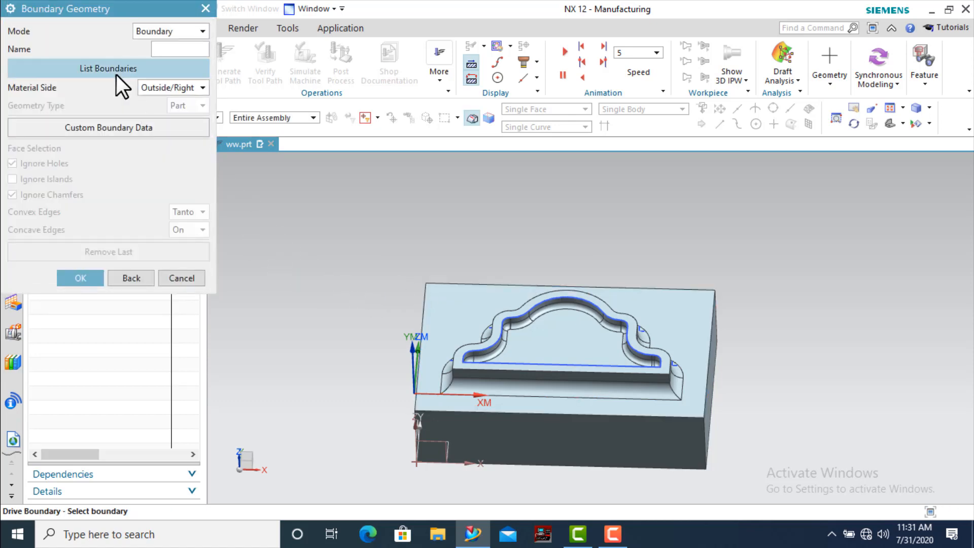
{"action": "left_click", "coordinate": [195, 32]}
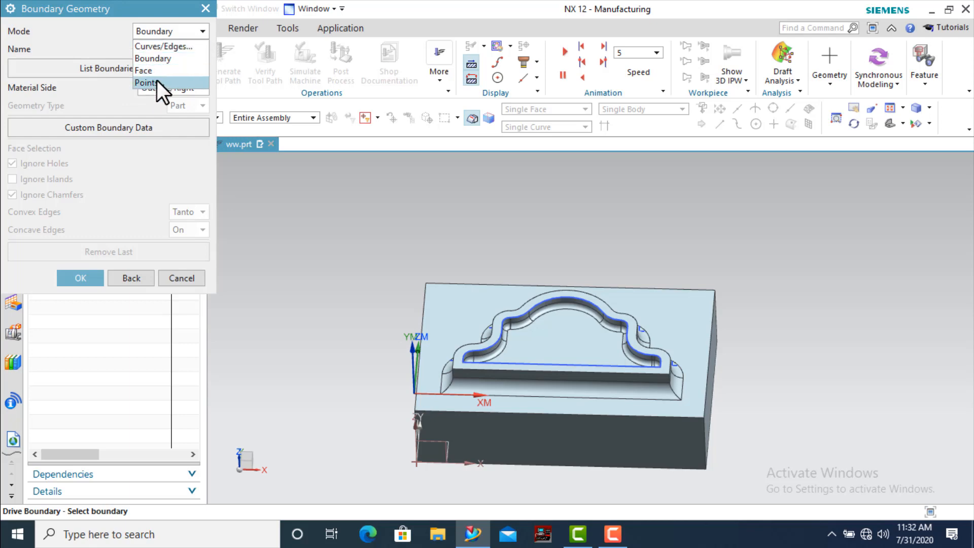
{"action": "left_click", "coordinate": [147, 70]}
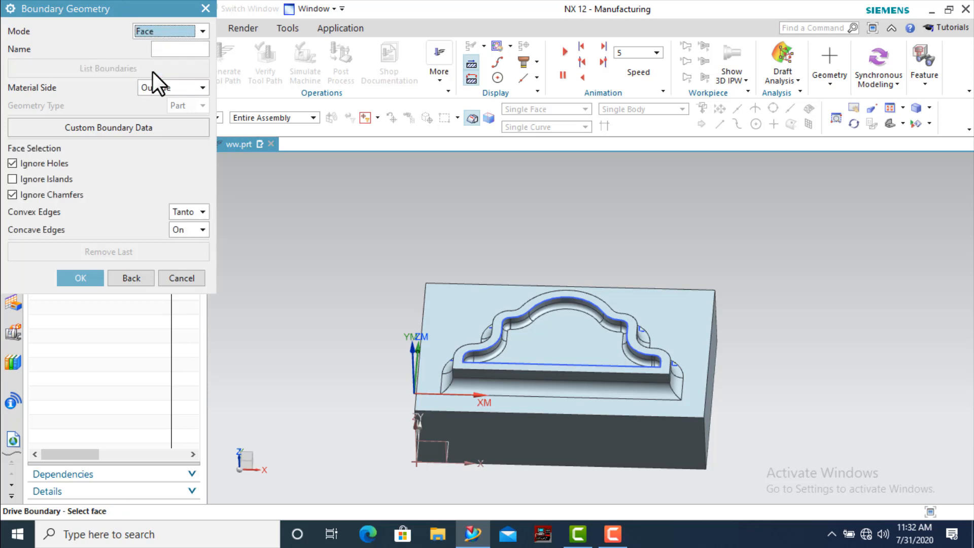
{"action": "left_click", "coordinate": [73, 274]}
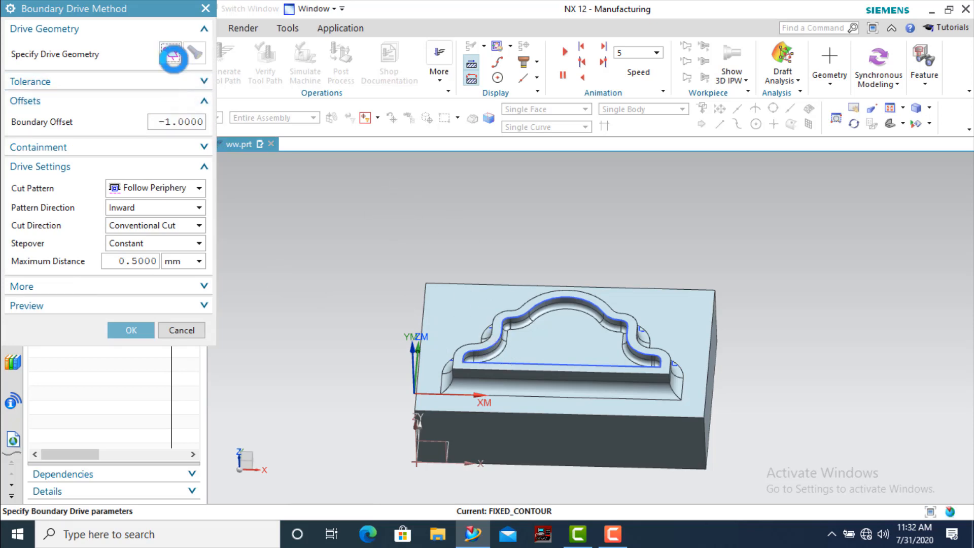
- Define the drive geometry in Face mode with Ignore Chamfers off and select the block's large flat face around the raised shape
{"action": "left_click", "coordinate": [173, 57]}
{"action": "left_click", "coordinate": [200, 33]}
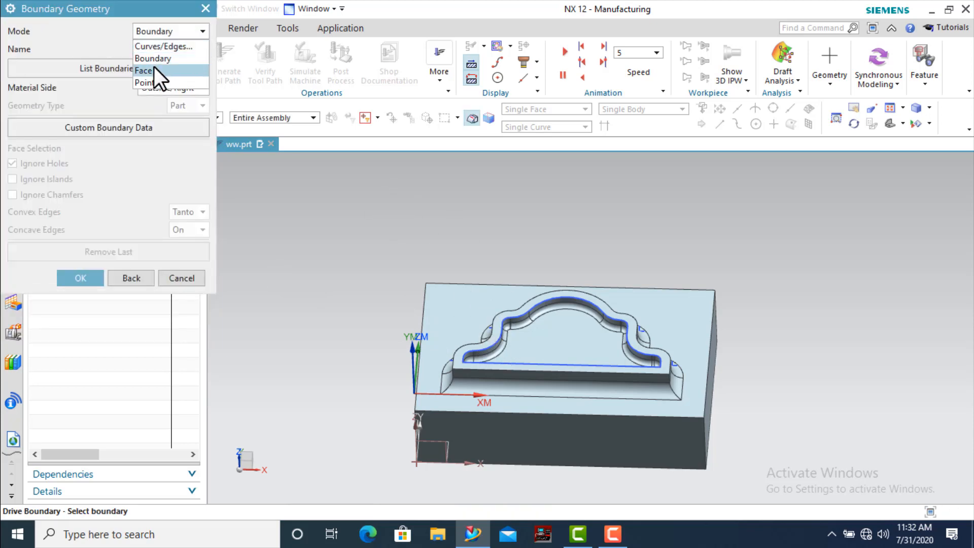
{"action": "left_click", "coordinate": [144, 70]}
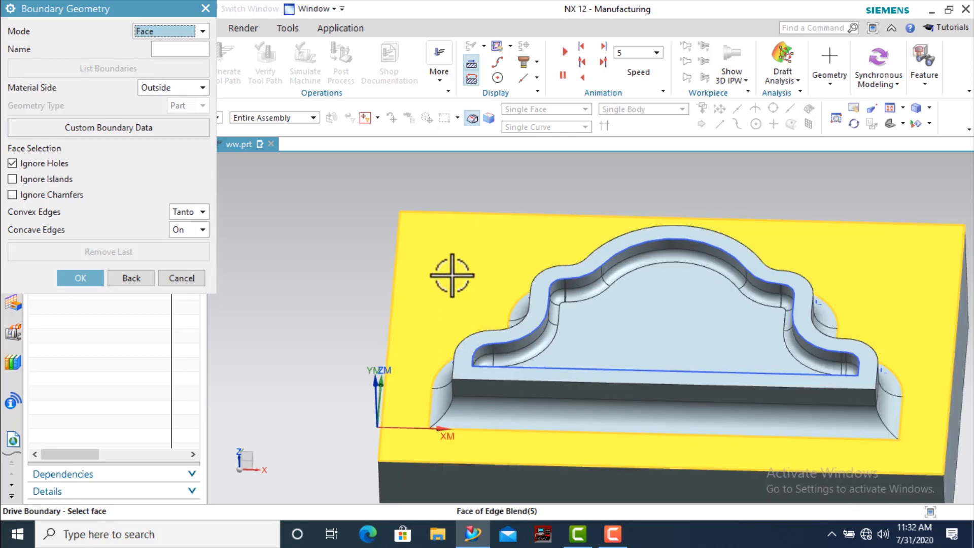
{"action": "scroll", "coordinate": [428, 364], "scroll_direction": "up", "scroll_amount": 2}
{"action": "scroll", "coordinate": [429, 364], "scroll_direction": "down", "scroll_amount": 2}
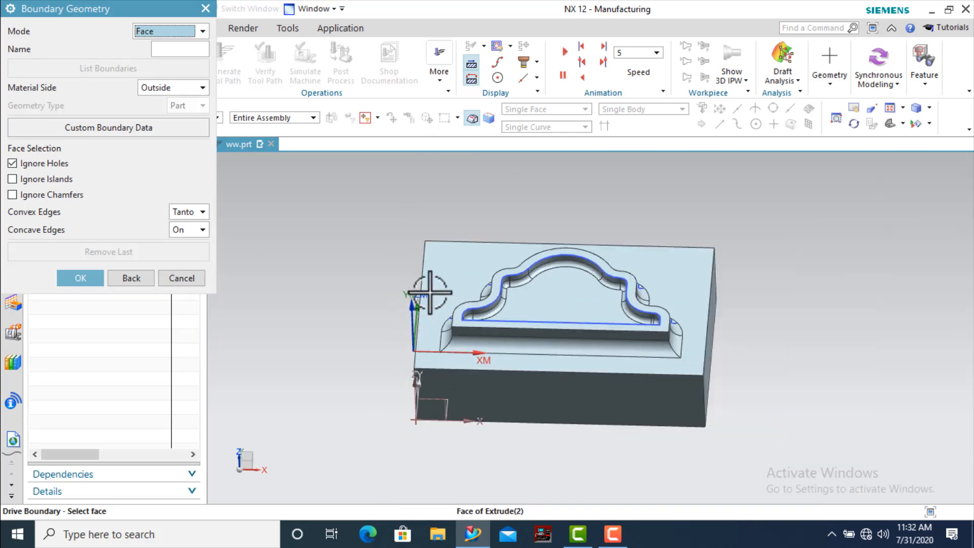
{"action": "scroll", "coordinate": [449, 276], "scroll_direction": "down", "scroll_amount": 1}
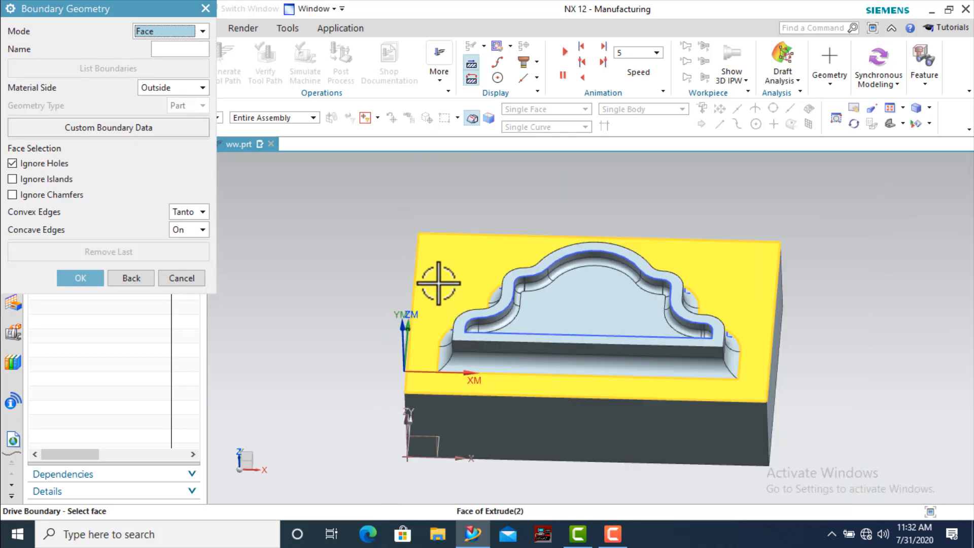
{"action": "left_click", "coordinate": [438, 283]}
- Add the flat top face of the raised rim and the pocket floor face to the drive boundaries
{"action": "scroll", "coordinate": [497, 310], "scroll_direction": "up", "scroll_amount": 3}
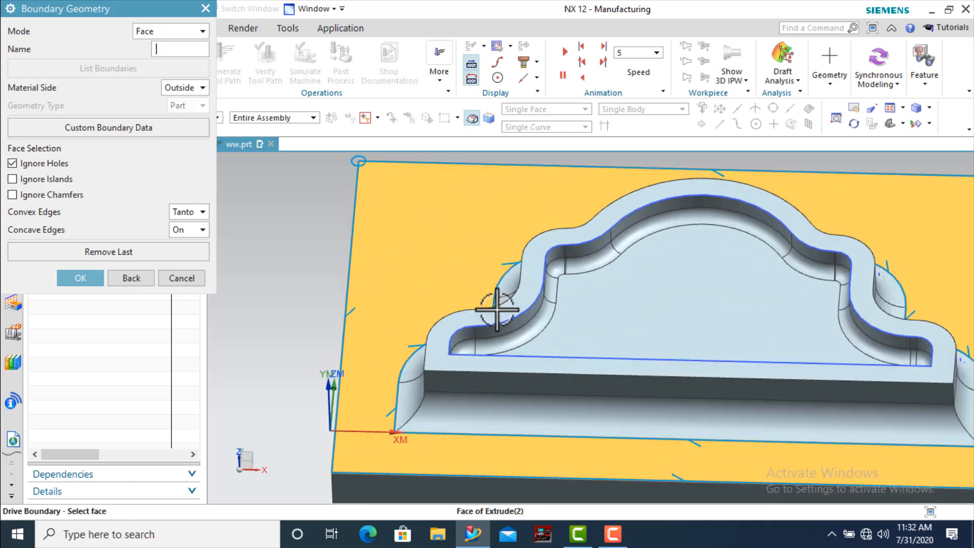
{"action": "scroll", "coordinate": [398, 354], "scroll_direction": "down", "scroll_amount": 2}
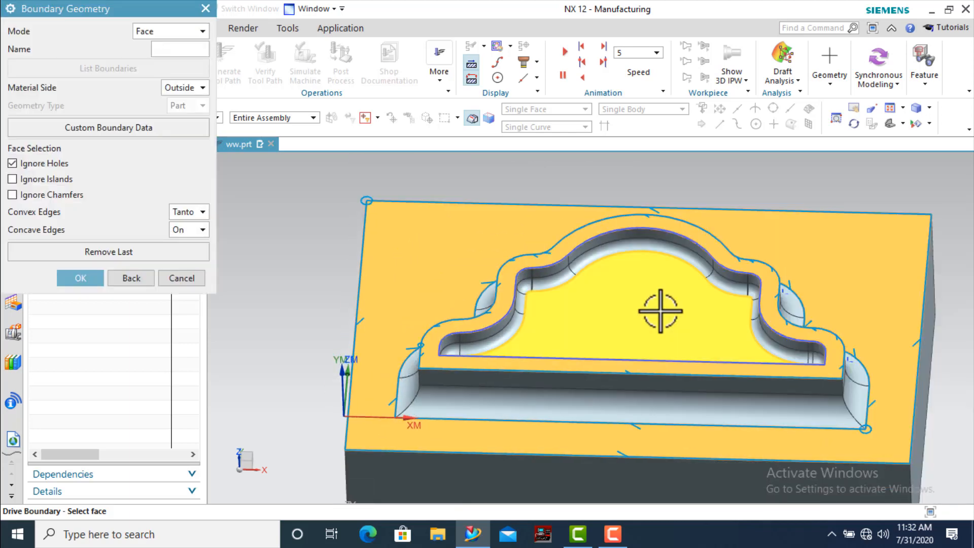
{"action": "left_click", "coordinate": [660, 311]}
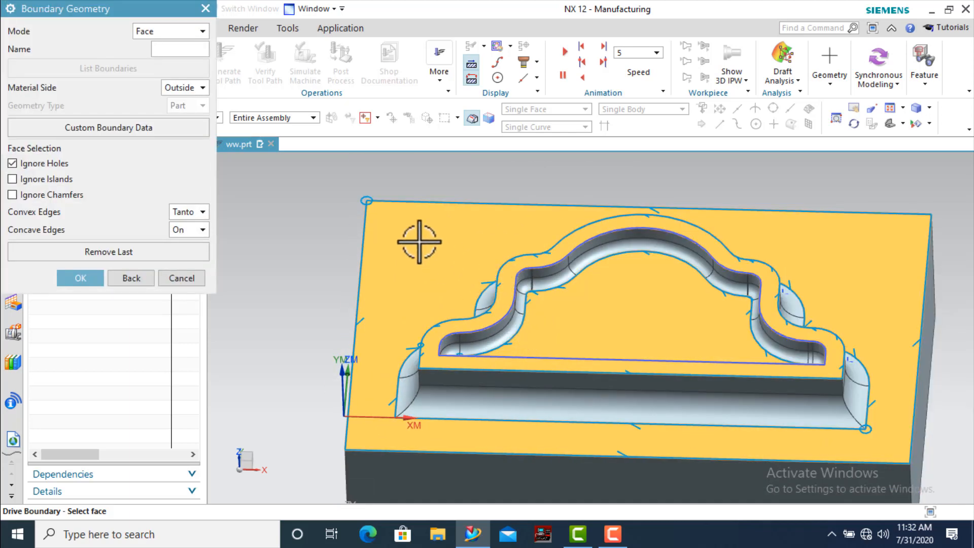
- Try to add the curved blend face along the raised shape's straight front side as a drive boundary
{"action": "scroll", "coordinate": [413, 237], "scroll_direction": "down", "scroll_amount": 1}
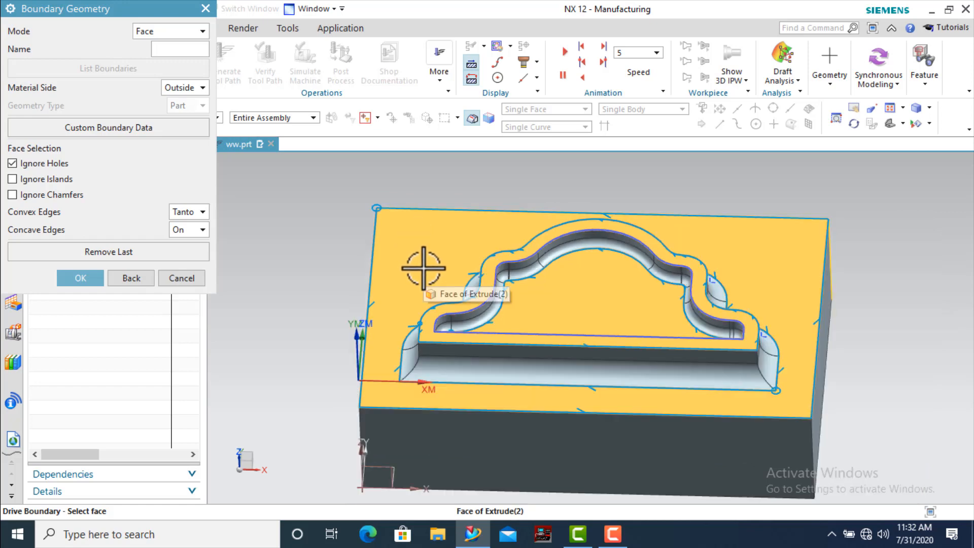
{"action": "scroll", "coordinate": [512, 373], "scroll_direction": "up", "scroll_amount": 2}
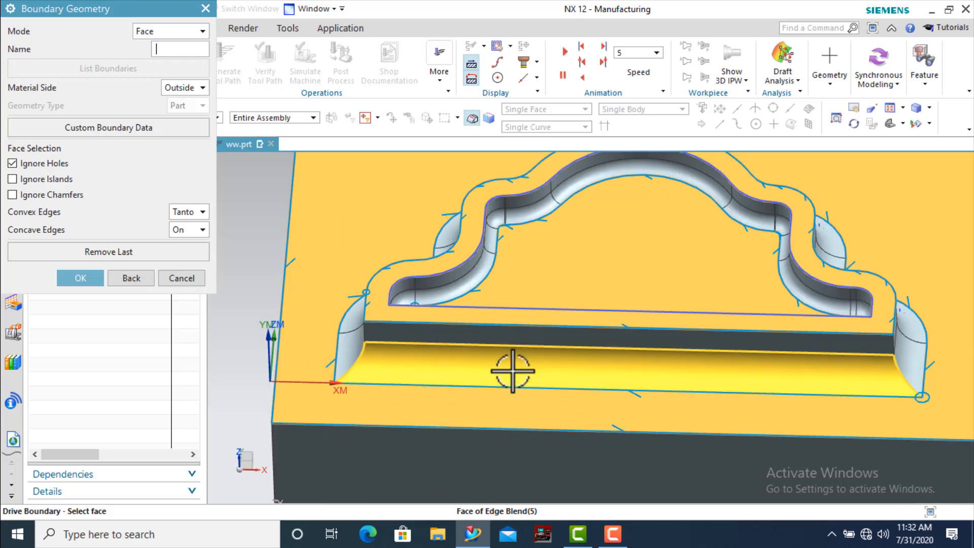
{"action": "left_click", "coordinate": [512, 371]}
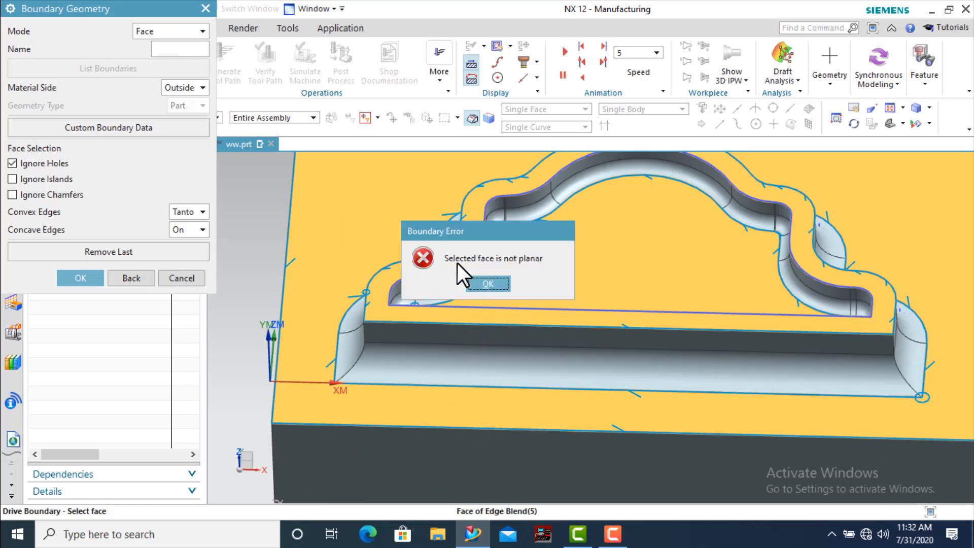
{"action": "left_click", "coordinate": [487, 283]}
{"action": "scroll", "coordinate": [463, 317], "scroll_direction": "up", "scroll_amount": 3}
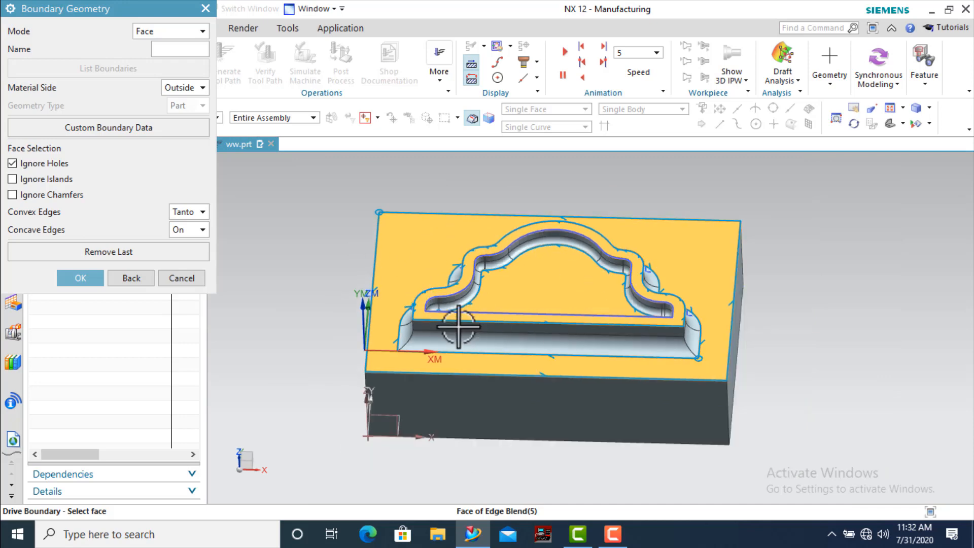
- Accept the face boundaries and the drive method settings, and regenerate the fixed contour tool path
{"action": "left_click", "coordinate": [96, 277]}
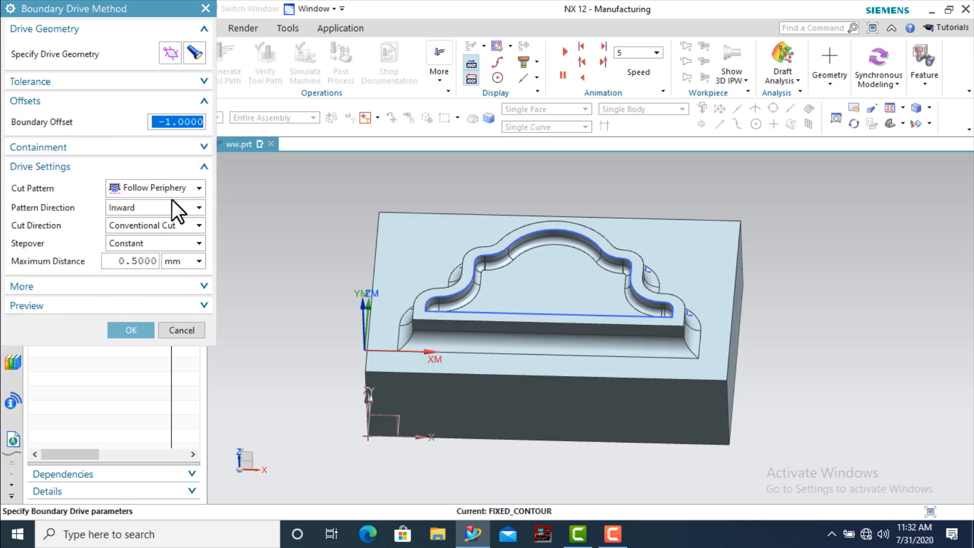
{"action": "left_click", "coordinate": [134, 332]}
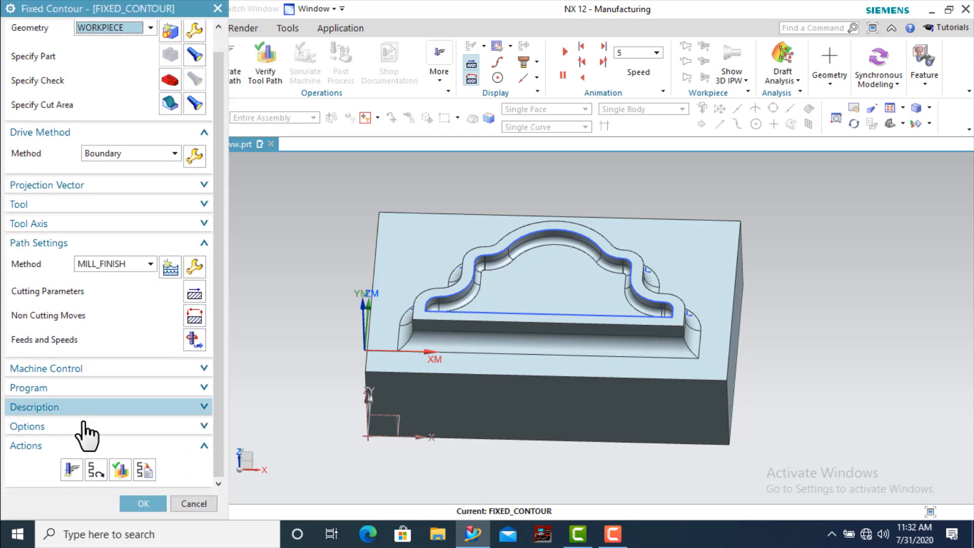
{"action": "left_click", "coordinate": [72, 470]}
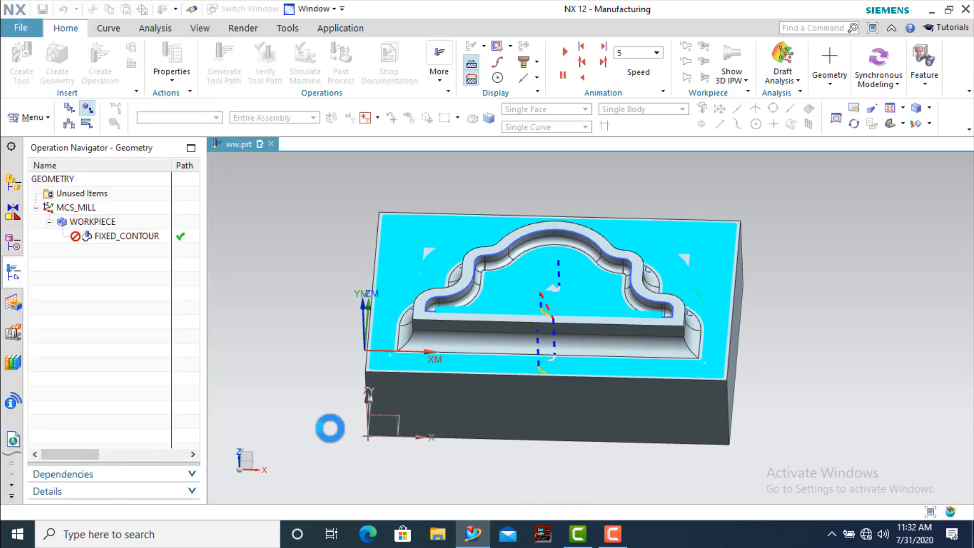
{"action": "mouse_move", "coordinate": [352, 311]}
{"action": "middle_mouse_down"}
{"action": "mouse_move", "coordinate": [374, 285]}
{"action": "mouse_move", "coordinate": [343, 289]}
{"action": "mouse_move", "coordinate": [324, 315]}
{"action": "mouse_move", "coordinate": [332, 291]}
{"action": "mouse_move", "coordinate": [359, 311]}
{"action": "mouse_move", "coordinate": [342, 312]}
{"action": "middle_mouse_up"}
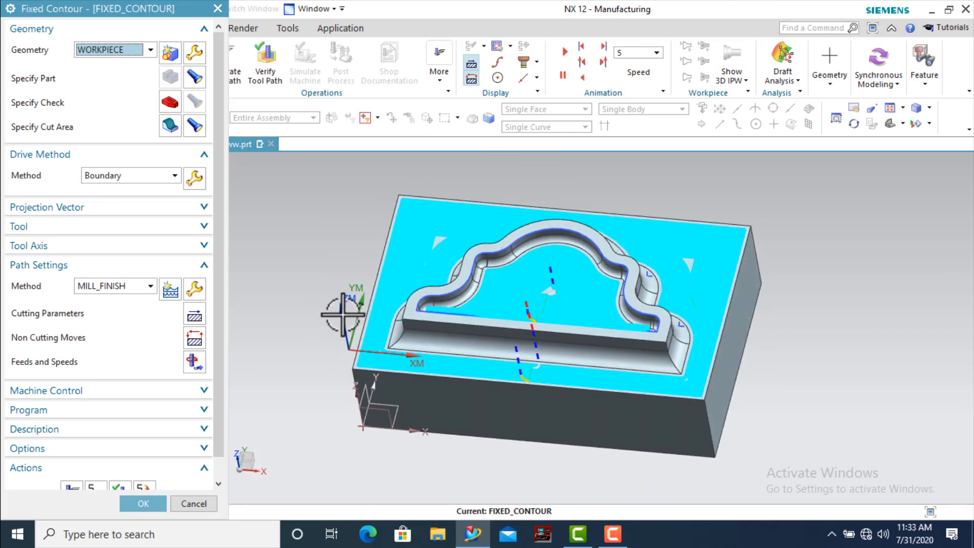
- Play the 3D Dynamic simulation of the face-based tool path, examine the flat faces, rim and side walls up close, and close it
{"action": "scroll", "coordinate": [199, 369], "scroll_direction": "down", "scroll_amount": 1}
{"action": "left_click", "coordinate": [122, 466]}
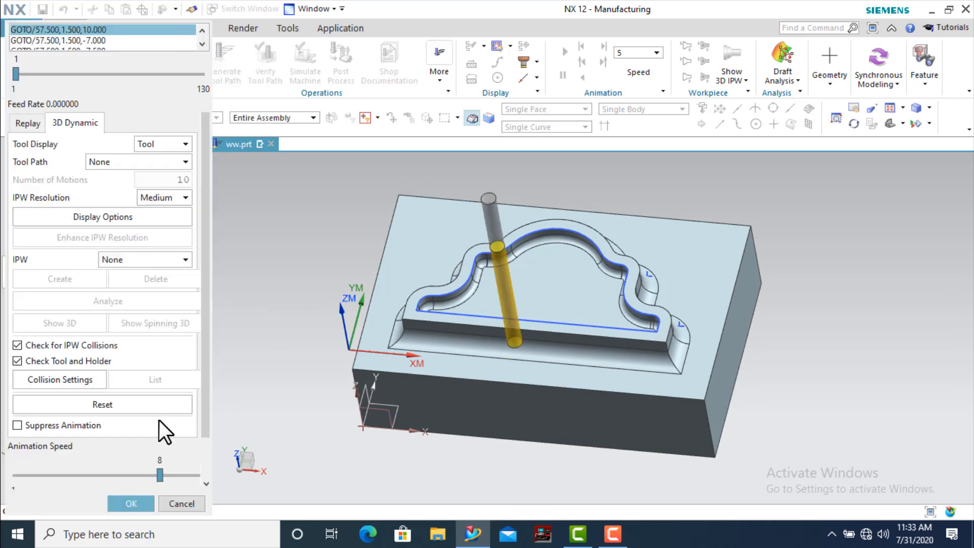
{"action": "scroll", "coordinate": [160, 322], "scroll_direction": "down", "scroll_amount": 1}
{"action": "left_click", "coordinate": [109, 475]}
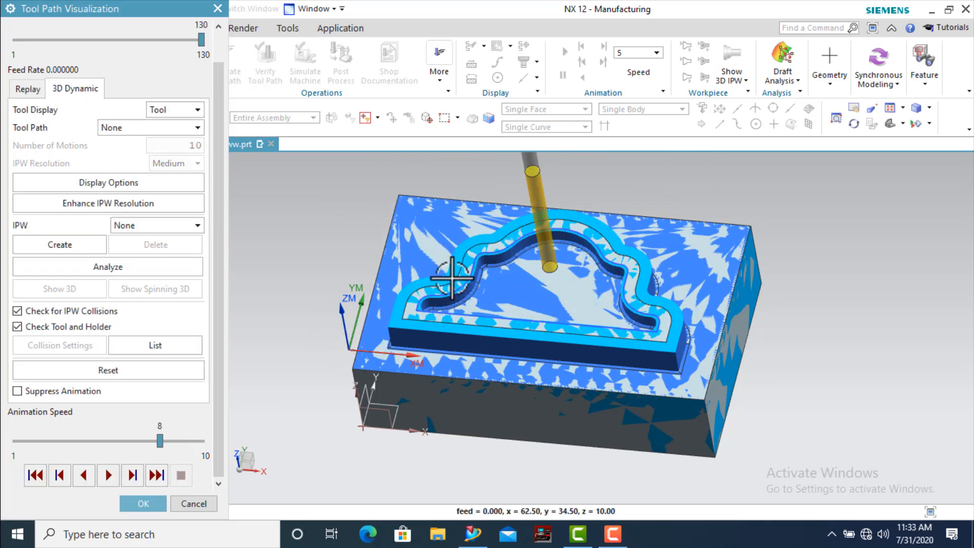
{"action": "scroll", "coordinate": [458, 274], "scroll_direction": "up", "scroll_amount": 2}
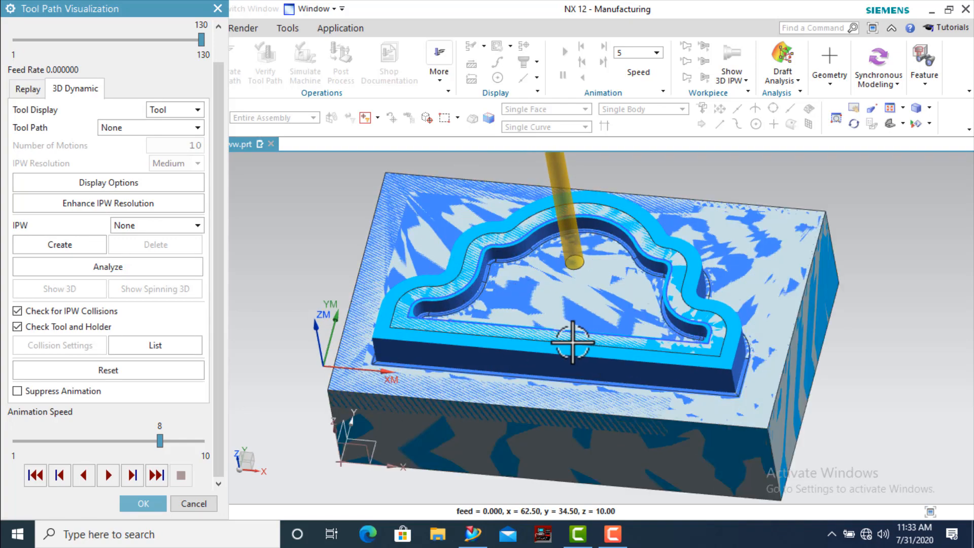
{"action": "scroll", "coordinate": [638, 374], "scroll_direction": "up", "scroll_amount": 3}
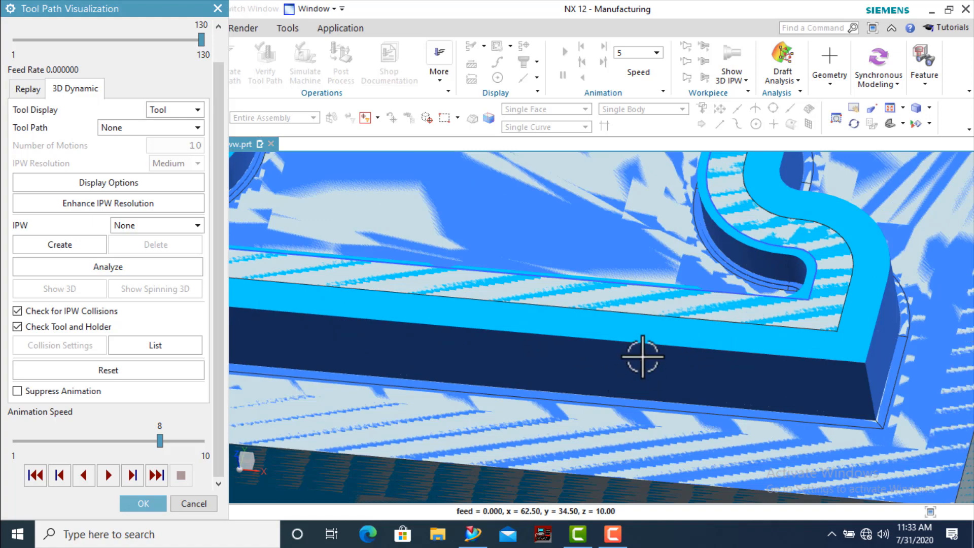
{"action": "scroll", "coordinate": [646, 375], "scroll_direction": "down", "scroll_amount": 5}
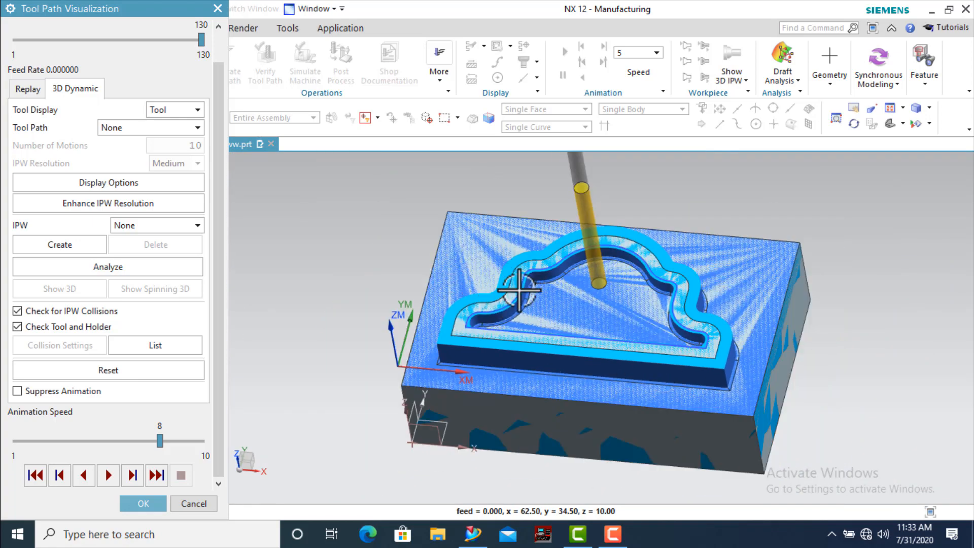
{"action": "scroll", "coordinate": [579, 307], "scroll_direction": "down", "scroll_amount": 2}
{"action": "scroll", "coordinate": [551, 321], "scroll_direction": "up", "scroll_amount": 2}
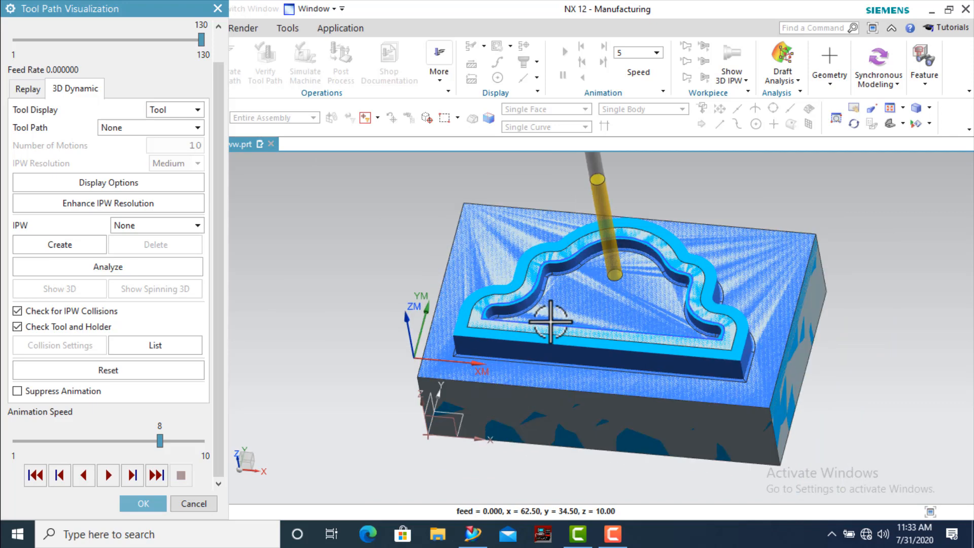
{"action": "left_click", "coordinate": [139, 509]}
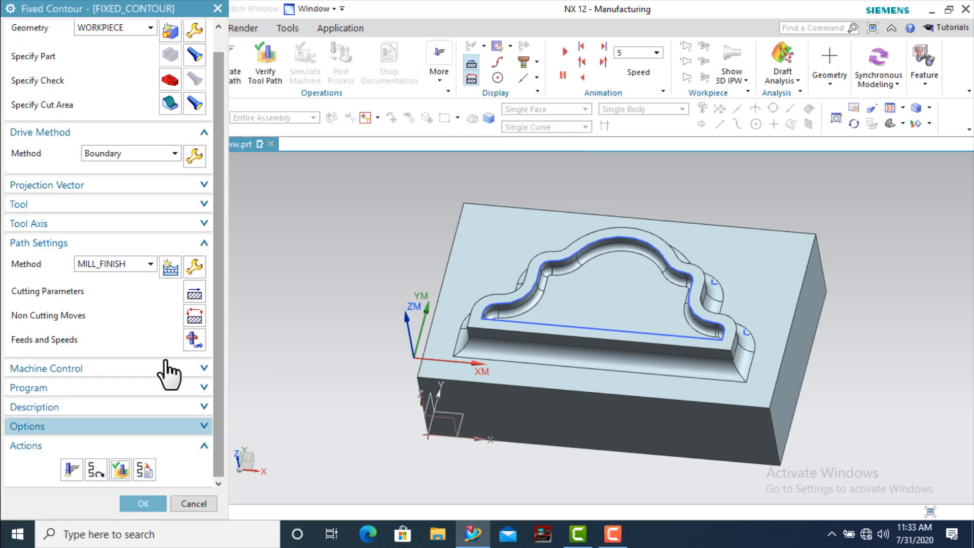
- Clear all existing drive boundaries from the Boundary drive method and switch the boundary selection mode to Points
{"action": "left_click", "coordinate": [191, 156]}
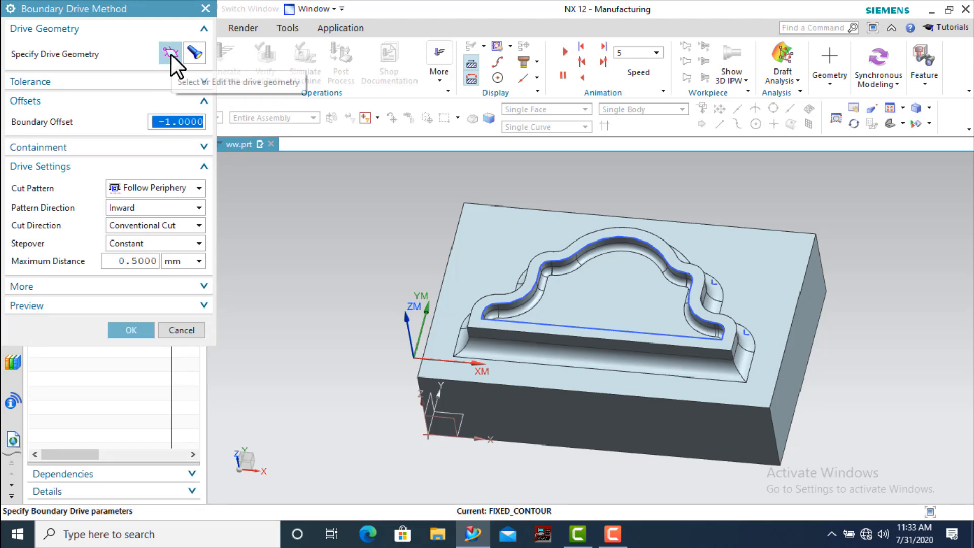
{"action": "left_click", "coordinate": [171, 54]}
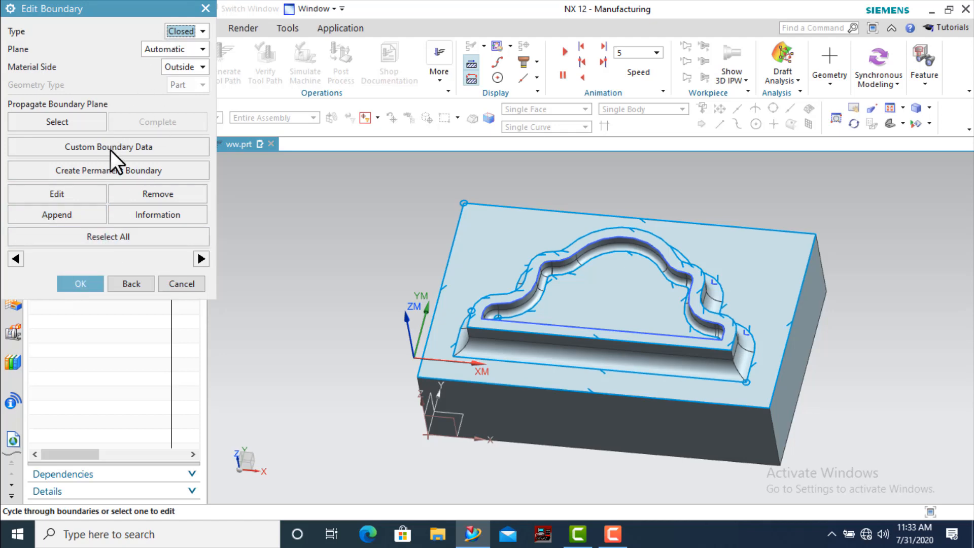
{"action": "left_click", "coordinate": [112, 236]}
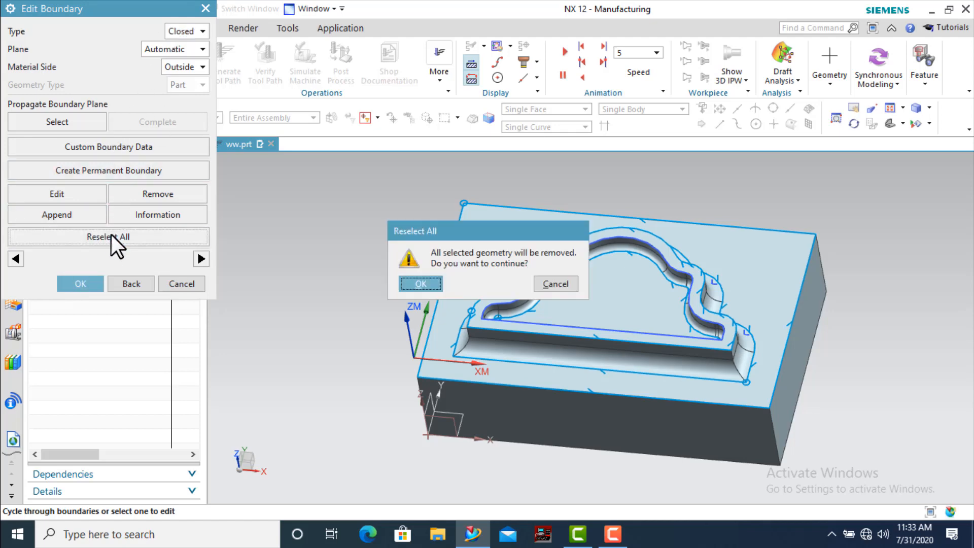
{"action": "left_click", "coordinate": [433, 285]}
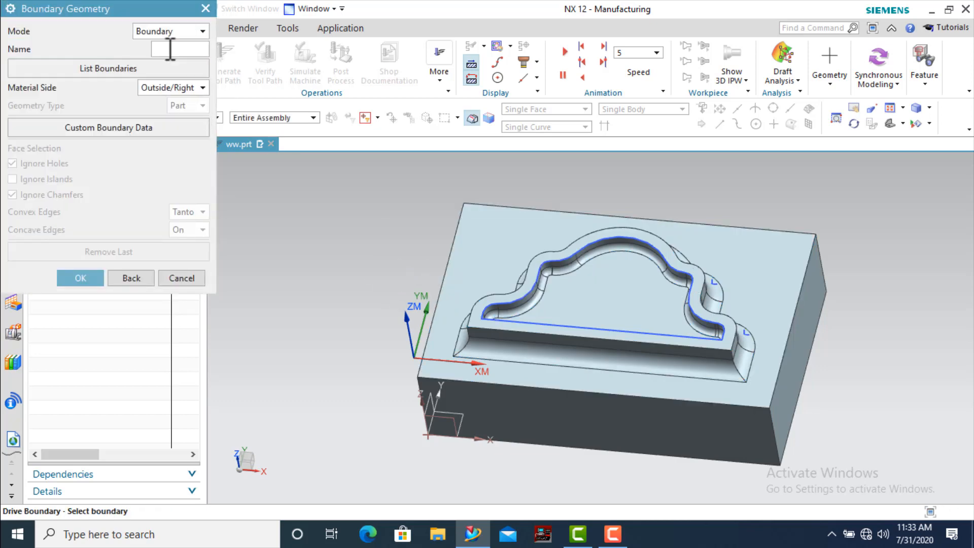
{"action": "left_click", "coordinate": [176, 31]}
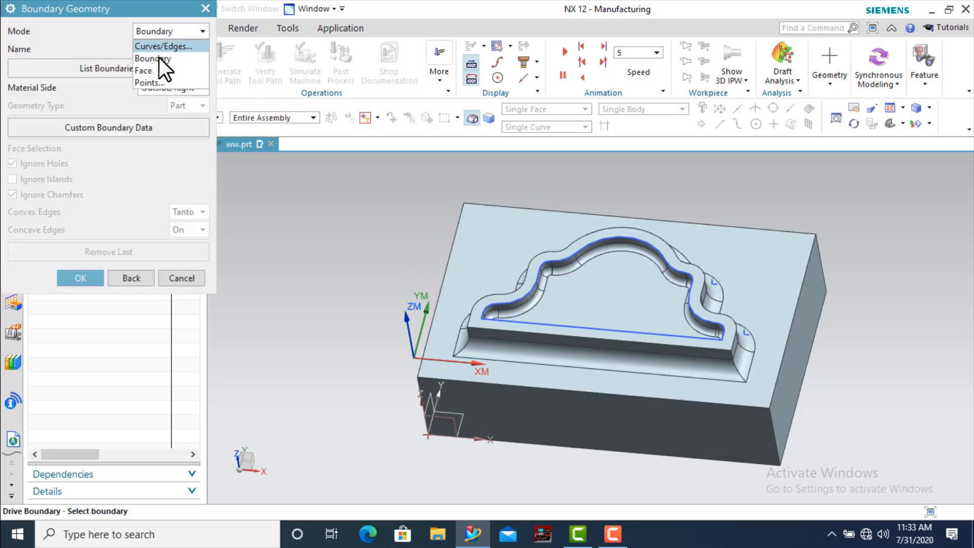
{"action": "left_click", "coordinate": [153, 84]}
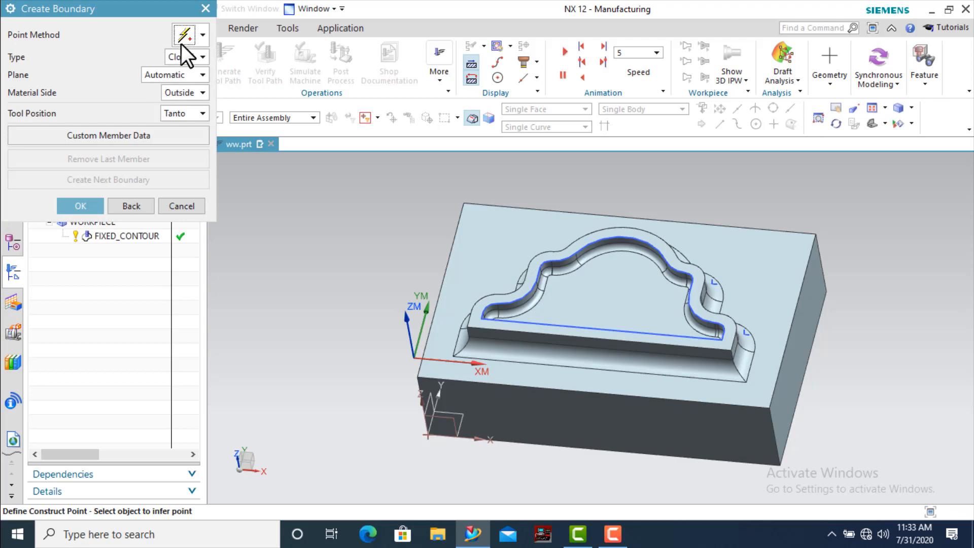
- Define closed boundary points around the block's top face at its four corners and the midpoints of its right and front edges
{"action": "scroll", "coordinate": [421, 385], "scroll_direction": "up", "scroll_amount": 4}
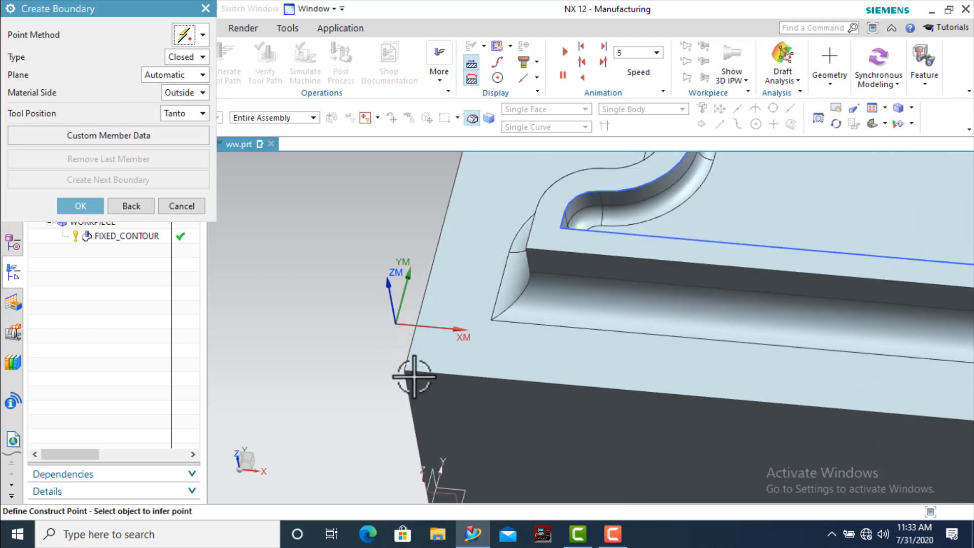
{"action": "left_click", "coordinate": [404, 370]}
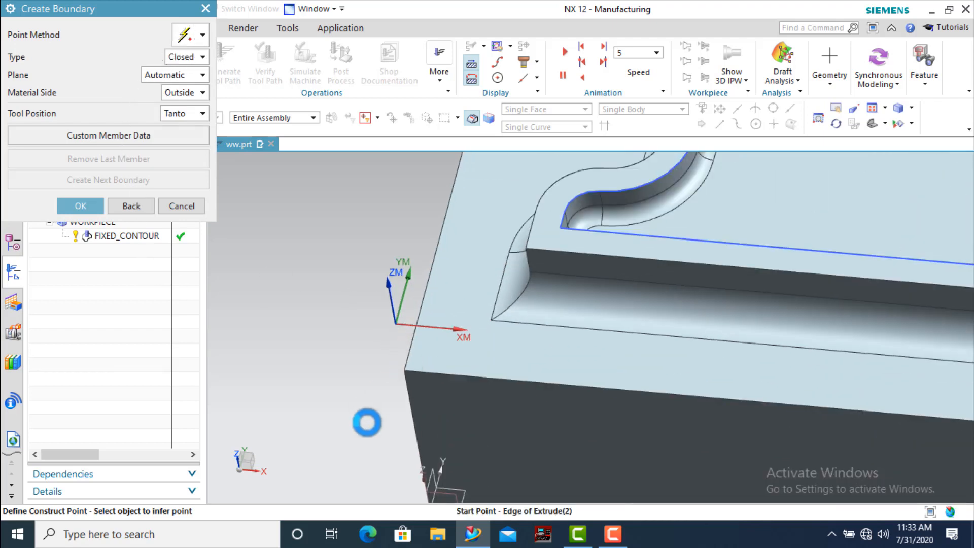
{"action": "scroll", "coordinate": [367, 421], "scroll_direction": "down", "scroll_amount": 4}
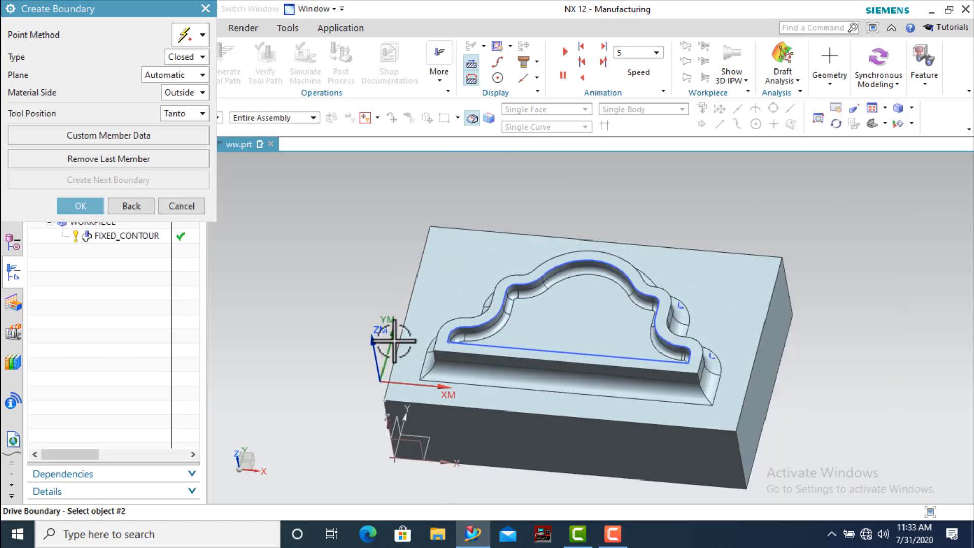
{"action": "left_click", "coordinate": [429, 227]}
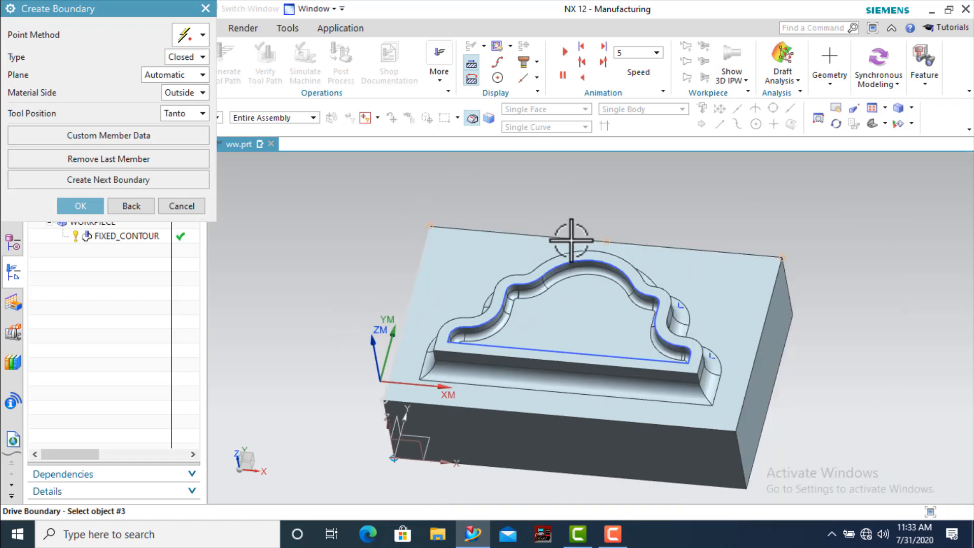
{"action": "left_click", "coordinate": [783, 257]}
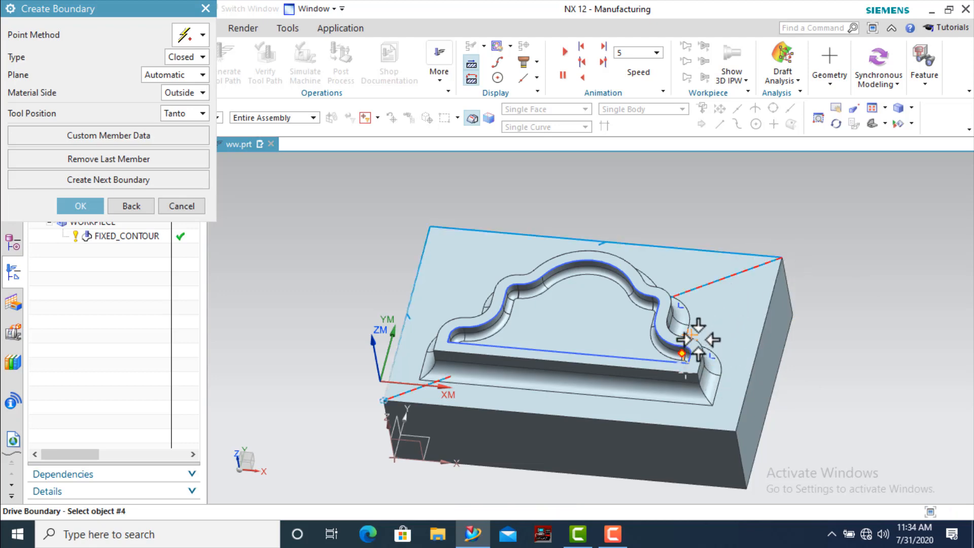
{"action": "left_click", "coordinate": [758, 346]}
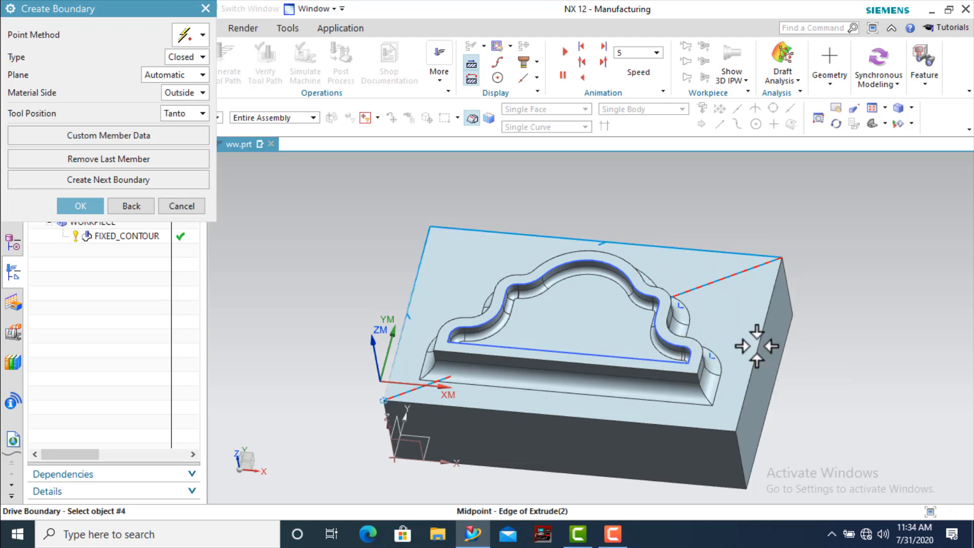
{"action": "left_click", "coordinate": [734, 431]}
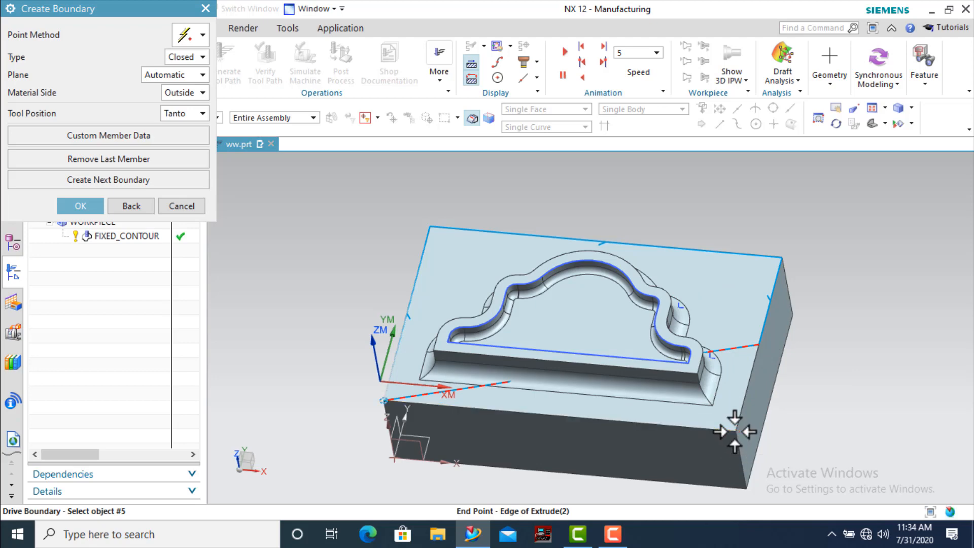
{"action": "left_click", "coordinate": [560, 414]}
{"action": "scroll", "coordinate": [355, 403], "scroll_direction": "up", "scroll_amount": 3}
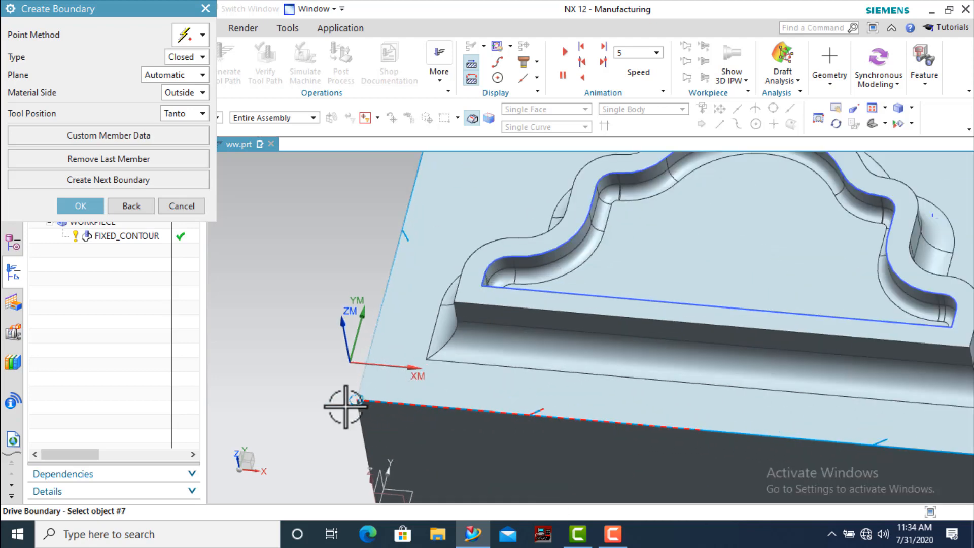
- Add boundary points at the raised rim's front-left corner and at both ends of its first outer arc
{"action": "scroll", "coordinate": [471, 284], "scroll_direction": "up", "scroll_amount": 3}
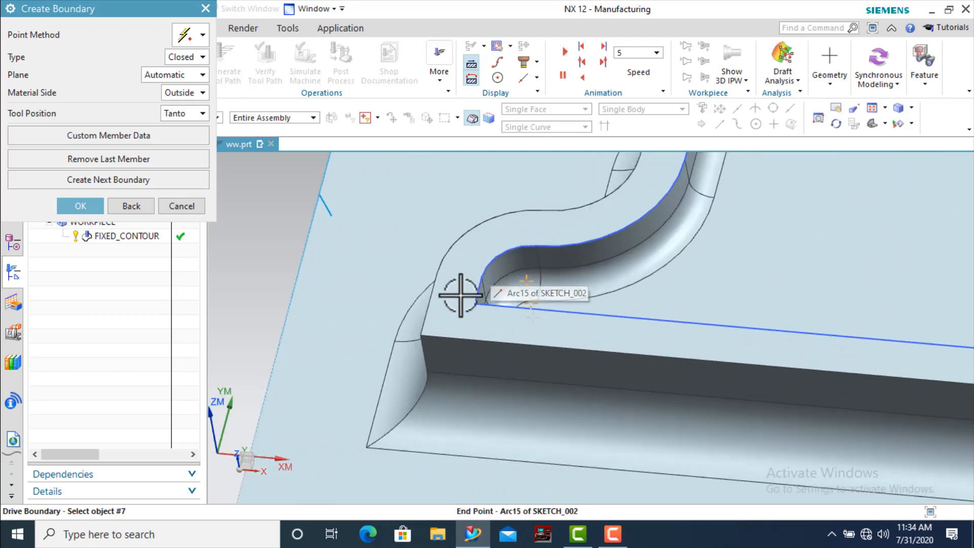
{"action": "left_click", "coordinate": [424, 330]}
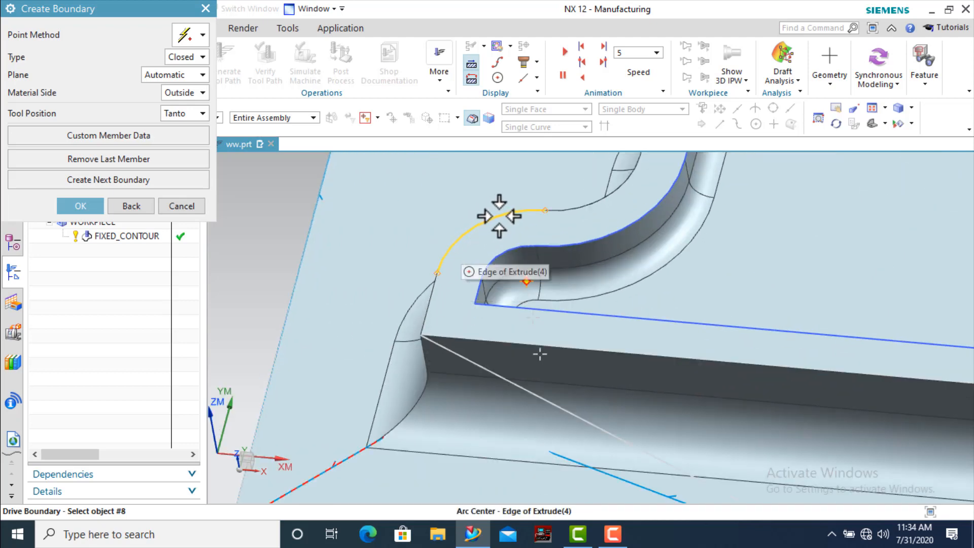
{"action": "left_click", "coordinate": [438, 275]}
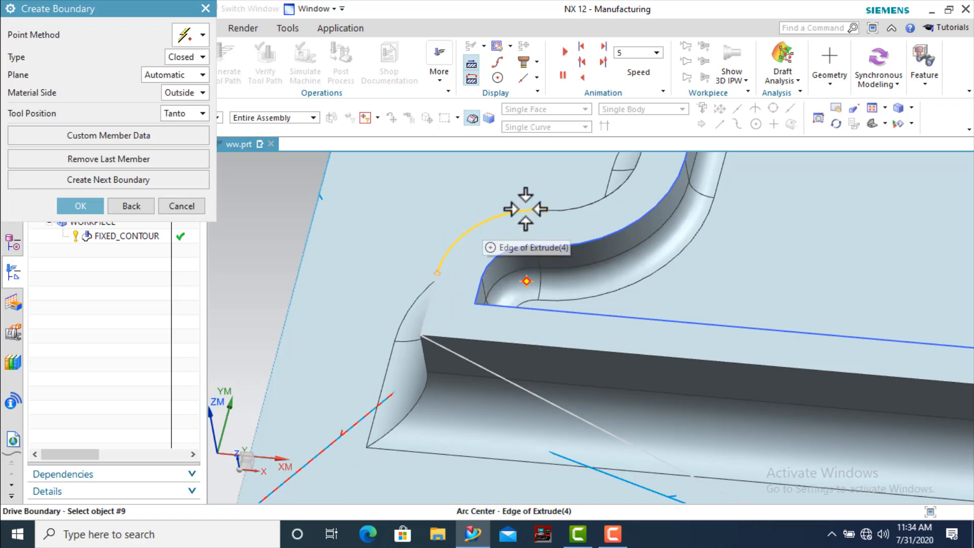
{"action": "left_click", "coordinate": [544, 209]}
{"action": "scroll", "coordinate": [459, 248], "scroll_direction": "down", "scroll_amount": 3}
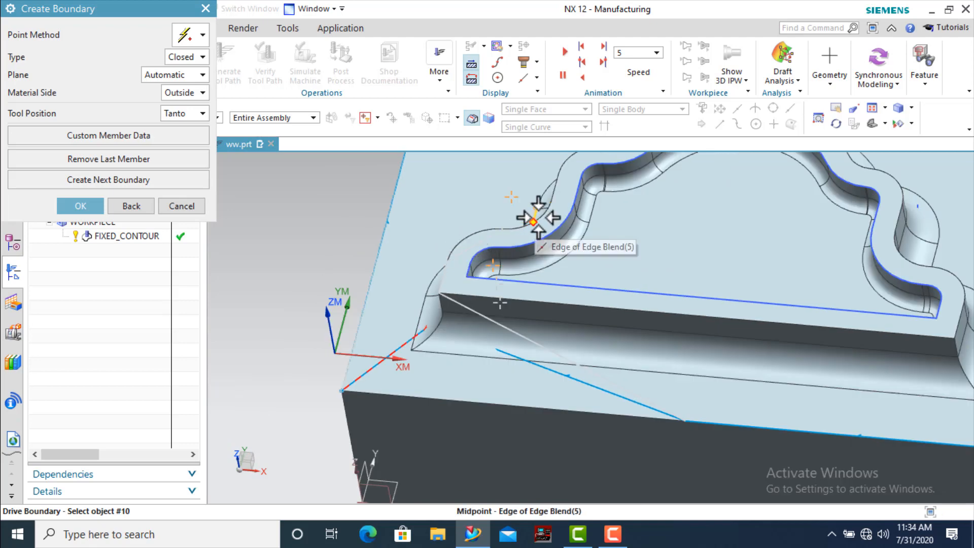
- Add boundary points at the successive arc endpoints up the rim's left outer edge to the start of the large central arc
{"action": "scroll", "coordinate": [550, 207], "scroll_direction": "up", "scroll_amount": 4}
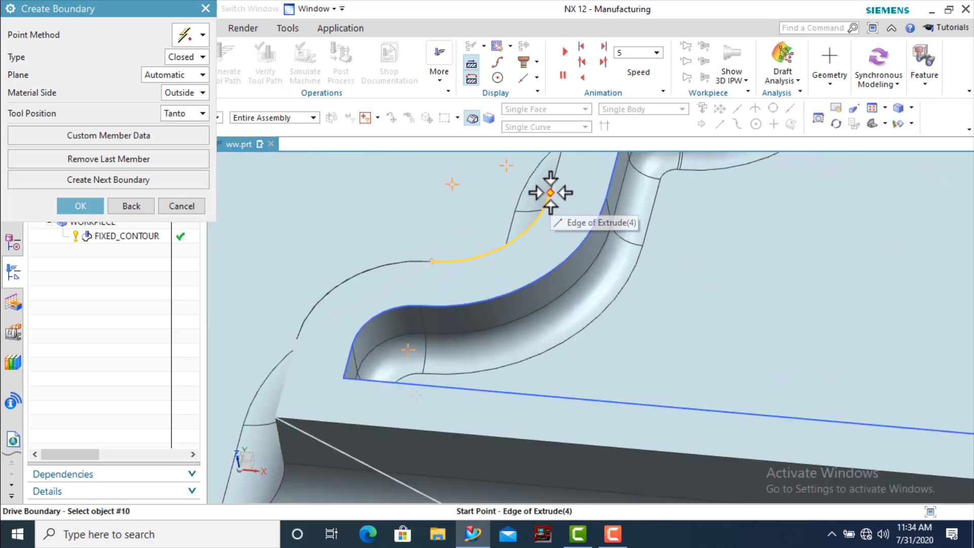
{"action": "left_click", "coordinate": [547, 195]}
{"action": "scroll", "coordinate": [478, 276], "scroll_direction": "down", "scroll_amount": 3}
{"action": "scroll", "coordinate": [494, 236], "scroll_direction": "up", "scroll_amount": 5}
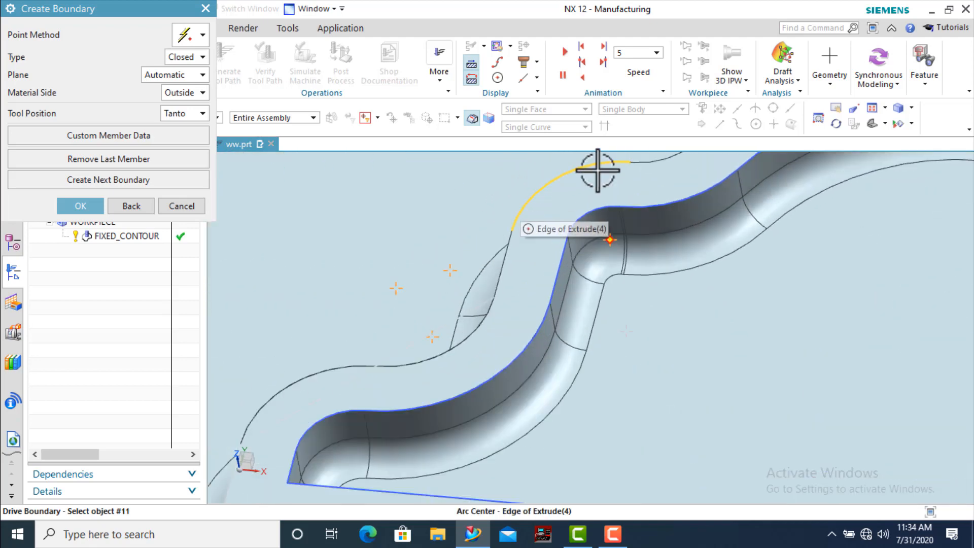
{"action": "left_click", "coordinate": [628, 160]}
{"action": "scroll", "coordinate": [551, 231], "scroll_direction": "down", "scroll_amount": 4}
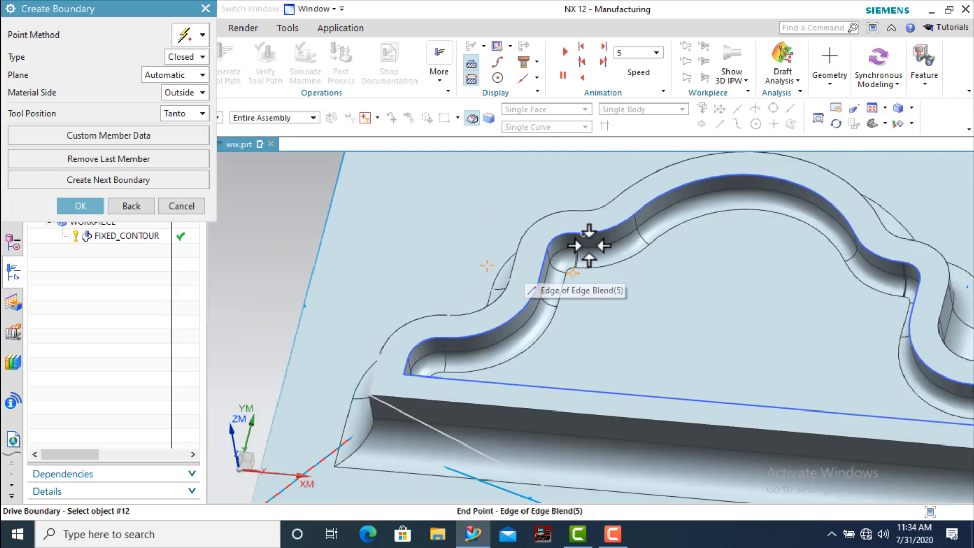
{"action": "left_click", "coordinate": [611, 197]}
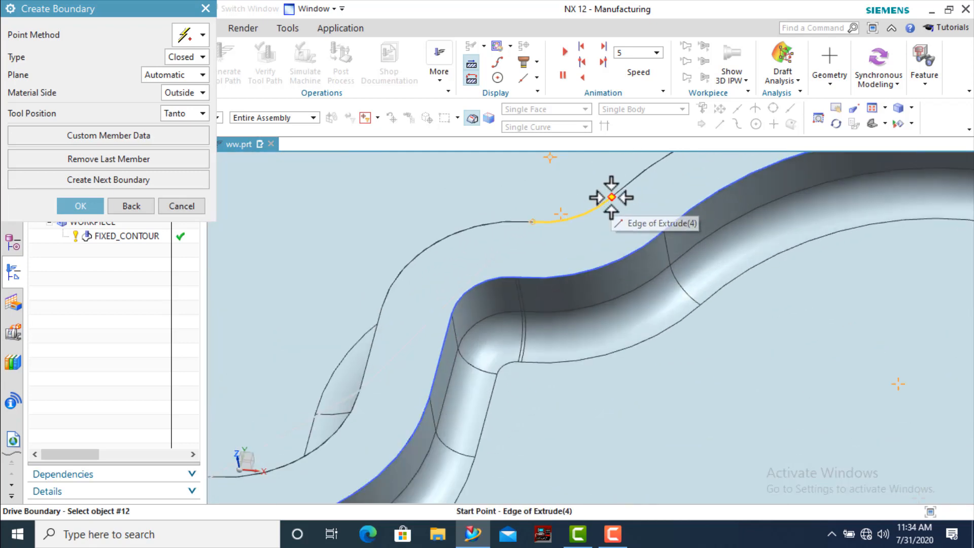
{"action": "scroll", "coordinate": [563, 229], "scroll_direction": "down", "scroll_amount": 3}
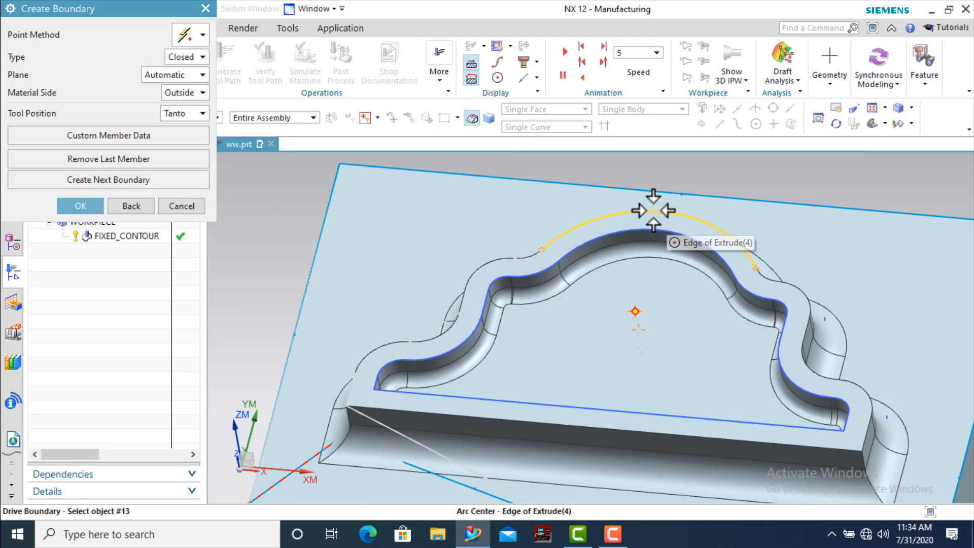
- Add boundary points from the large central arc's right end down the arcs of the rim's right outer edge
{"action": "left_click", "coordinate": [754, 262]}
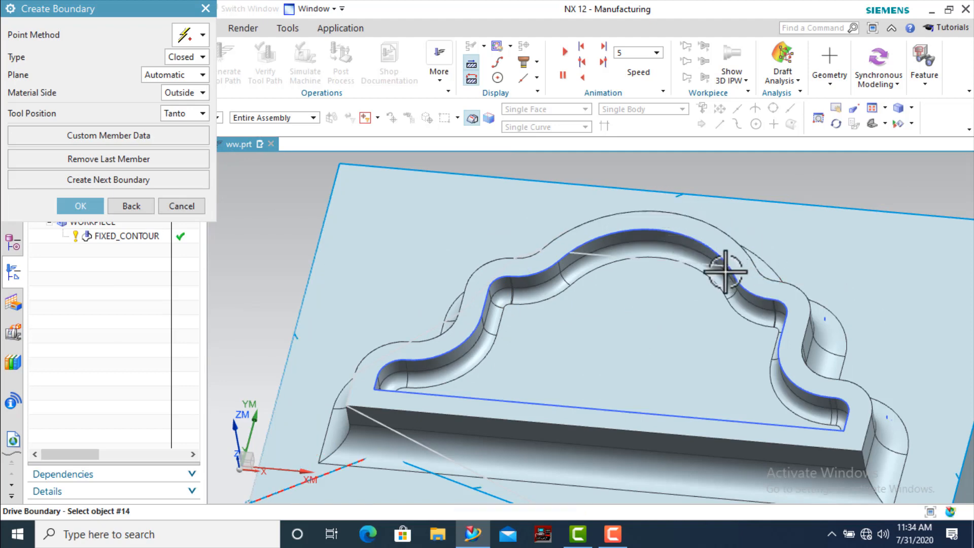
{"action": "left_click", "coordinate": [810, 315]}
{"action": "scroll", "coordinate": [807, 372], "scroll_direction": "up", "scroll_amount": 5}
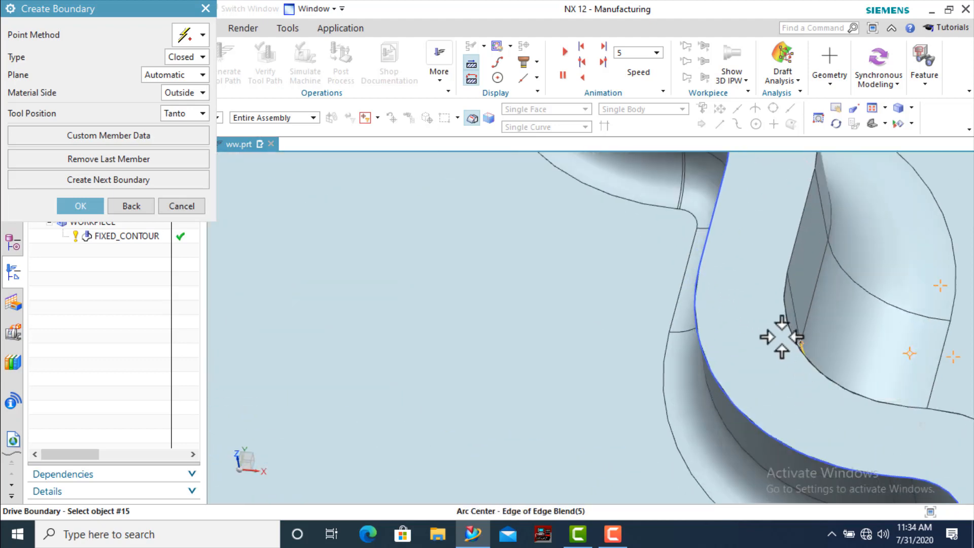
{"action": "scroll", "coordinate": [781, 337], "scroll_direction": "down", "scroll_amount": 3}
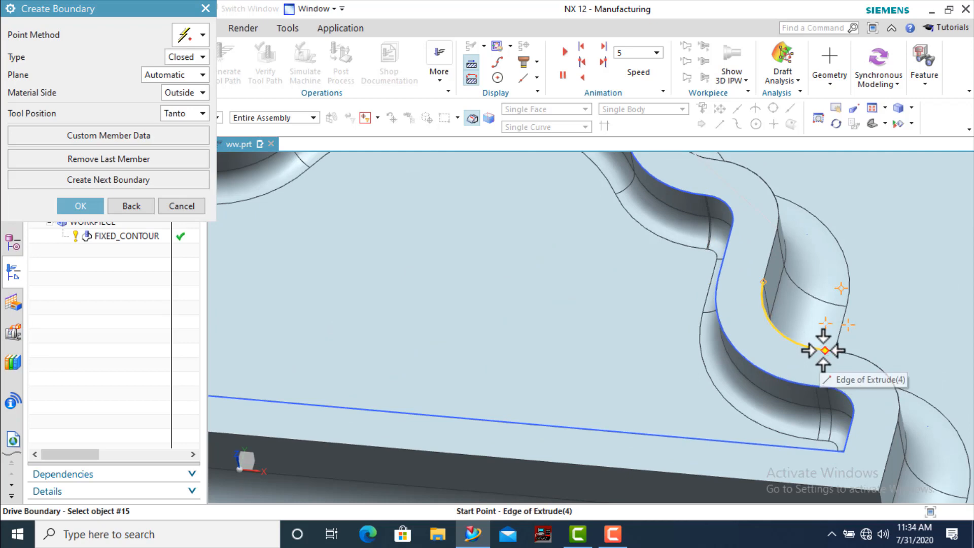
{"action": "left_click", "coordinate": [824, 350]}
{"action": "scroll", "coordinate": [756, 322], "scroll_direction": "down", "scroll_amount": 4}
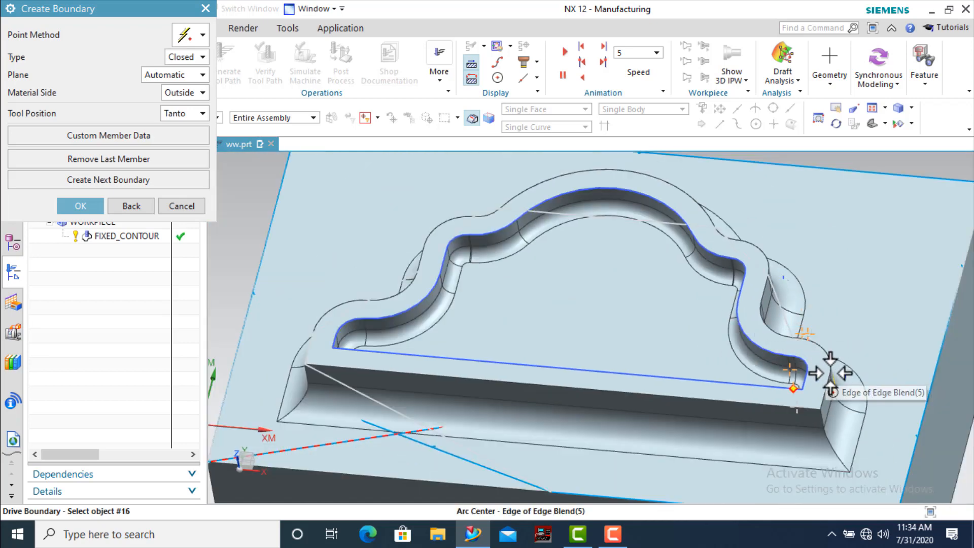
{"action": "left_click", "coordinate": [816, 373]}
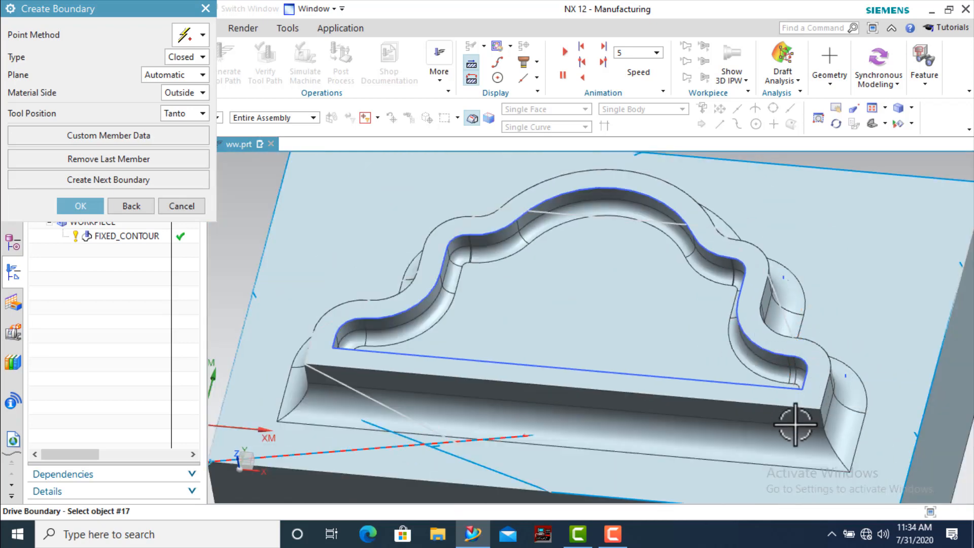
- Add boundary points along the rim's straight front edge at its right corner, midpoint and left corner, and check the resulting outline
{"action": "left_click", "coordinate": [821, 405]}
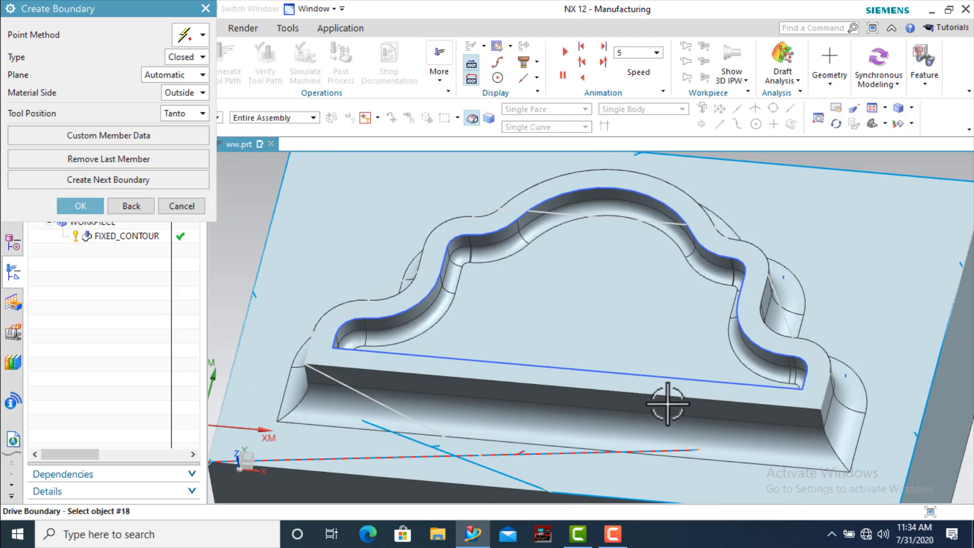
{"action": "left_click", "coordinate": [563, 387]}
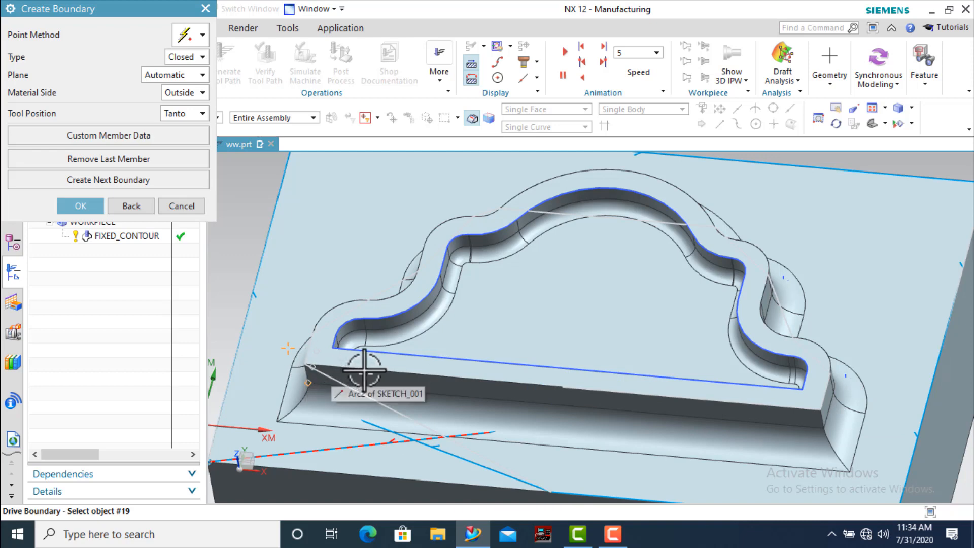
{"action": "scroll", "coordinate": [304, 355], "scroll_direction": "up", "scroll_amount": 3}
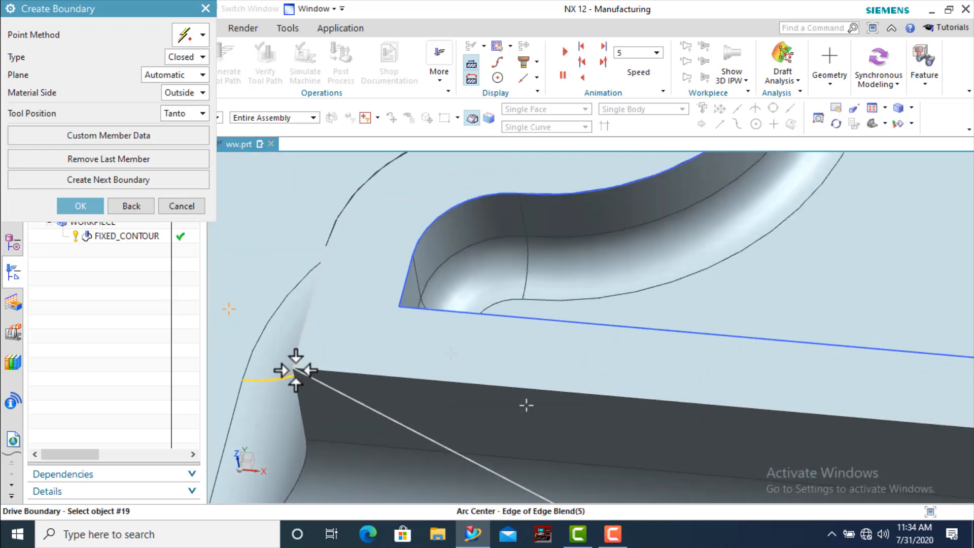
{"action": "left_click", "coordinate": [293, 369]}
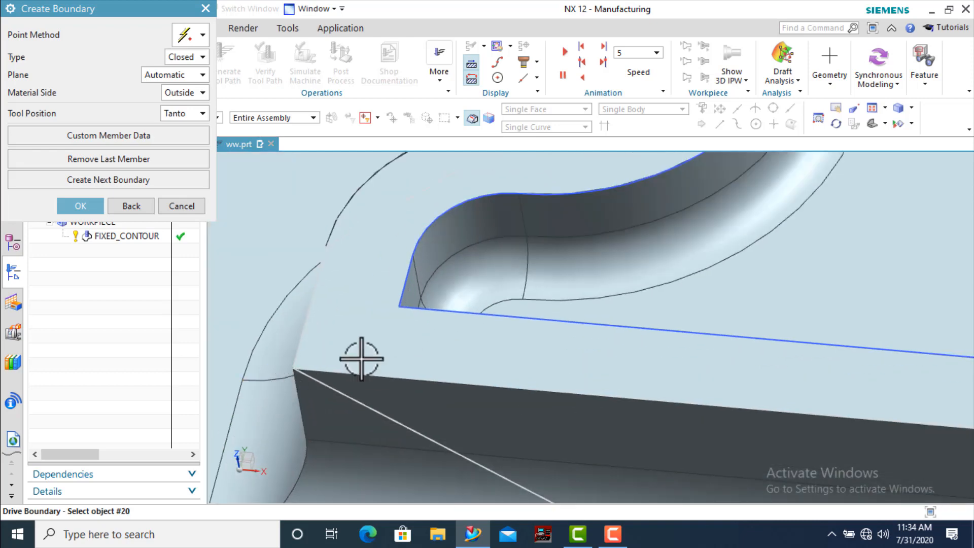
{"action": "scroll", "coordinate": [363, 354], "scroll_direction": "down", "scroll_amount": 5}
{"action": "middle_click_drag", "start_coordinate": [393, 374], "coordinate": [363, 398]}
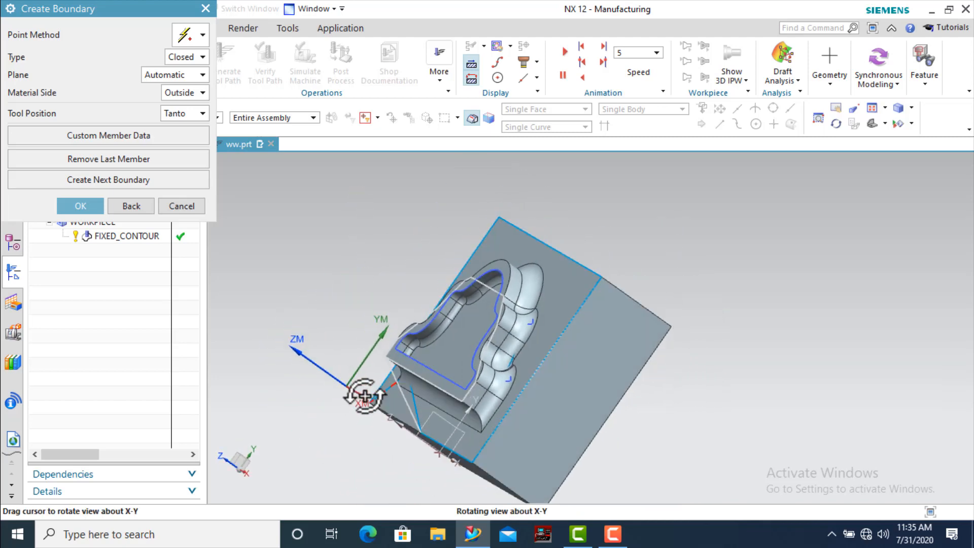
{"action": "scroll", "coordinate": [435, 434], "scroll_direction": "up", "scroll_amount": 4}
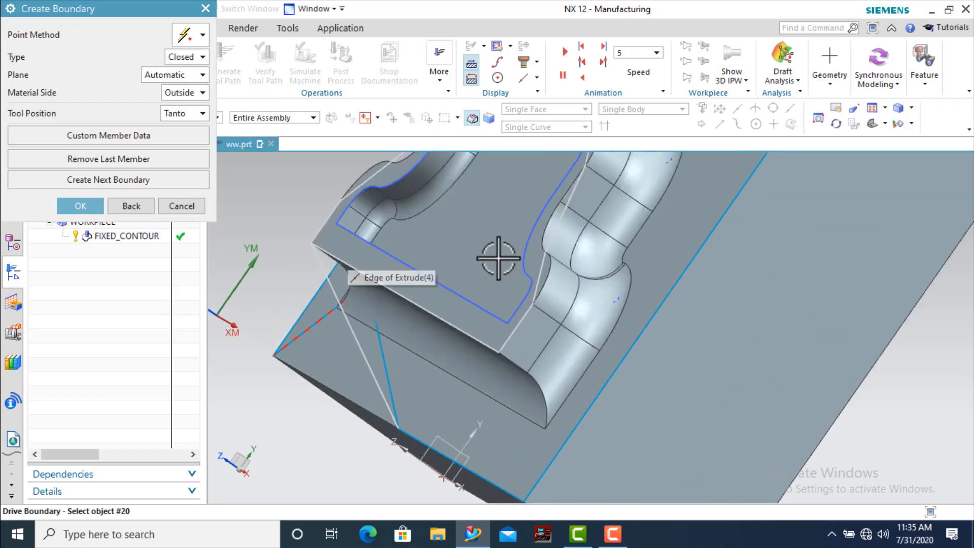
{"action": "scroll", "coordinate": [474, 416], "scroll_direction": "down", "scroll_amount": 5}
{"action": "mouse_move", "coordinate": [512, 289]}
{"action": "middle_mouse_down"}
{"action": "mouse_move", "coordinate": [539, 289]}
{"action": "mouse_move", "coordinate": [521, 266]}
{"action": "middle_mouse_up"}
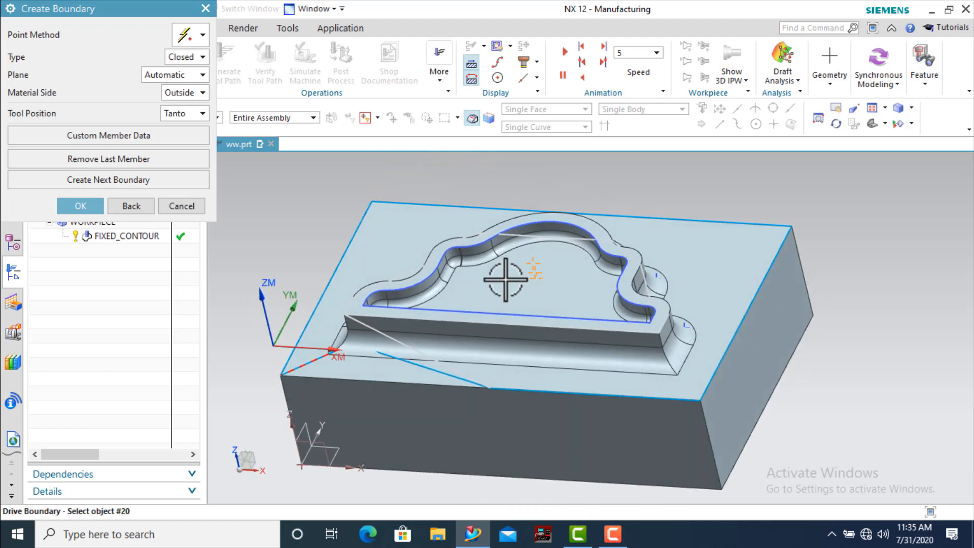
- Accept the closed point-based boundary as the drive geometry and set the boundary offset to 0
{"action": "left_click", "coordinate": [74, 209]}
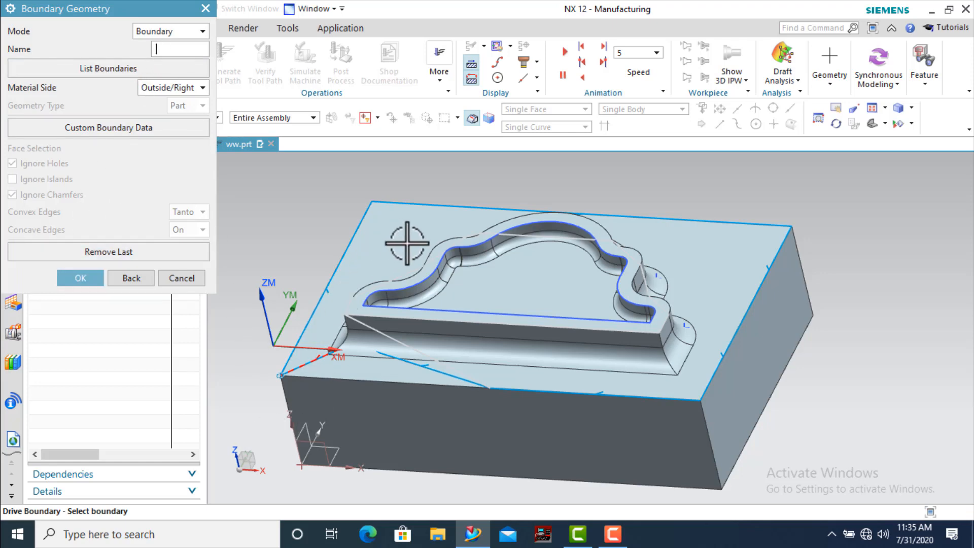
{"action": "left_click", "coordinate": [79, 282]}
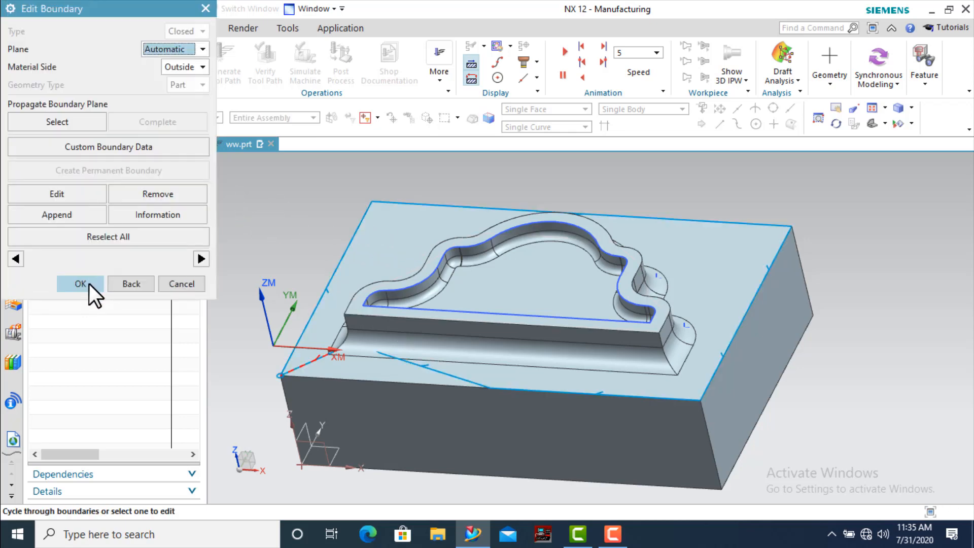
{"action": "left_click", "coordinate": [80, 284]}
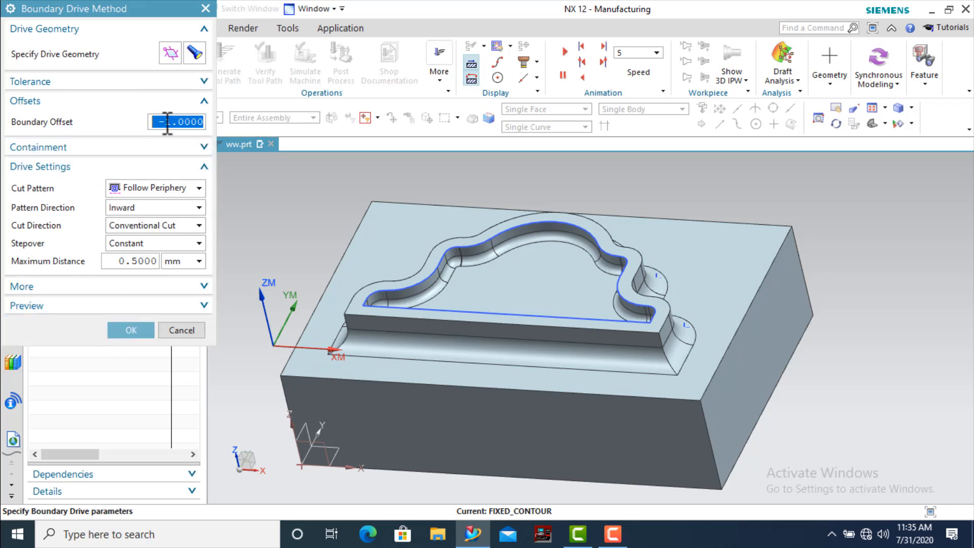
{"action": "type", "text": "0"}
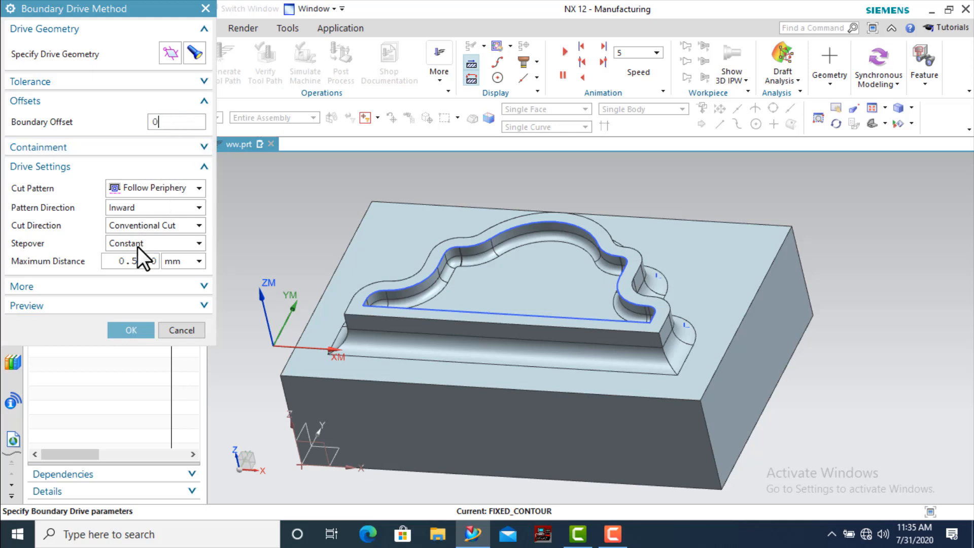
{"action": "left_click", "coordinate": [130, 330]}
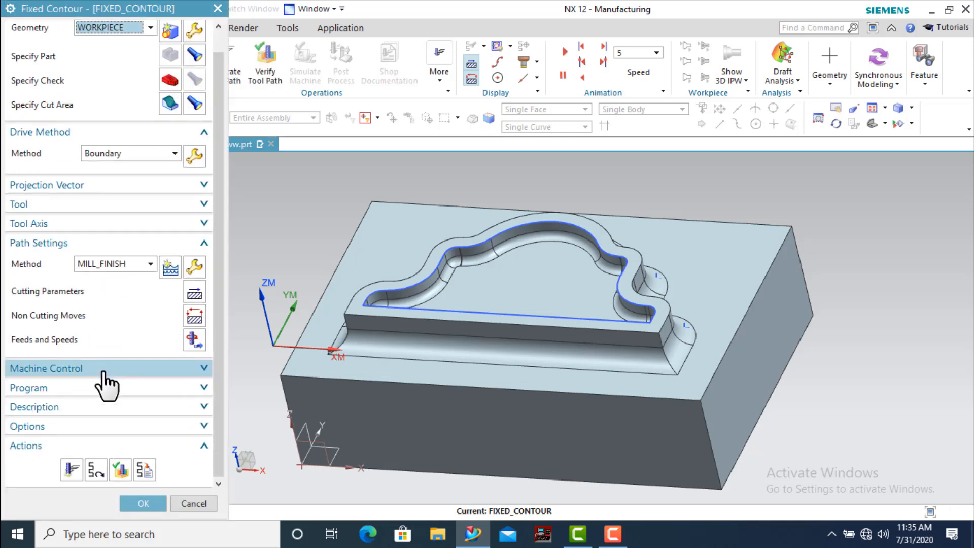
- Generate the fixed contour tool path from the point-based drive boundary and inspect its coverage over the block
{"action": "left_click", "coordinate": [71, 469]}
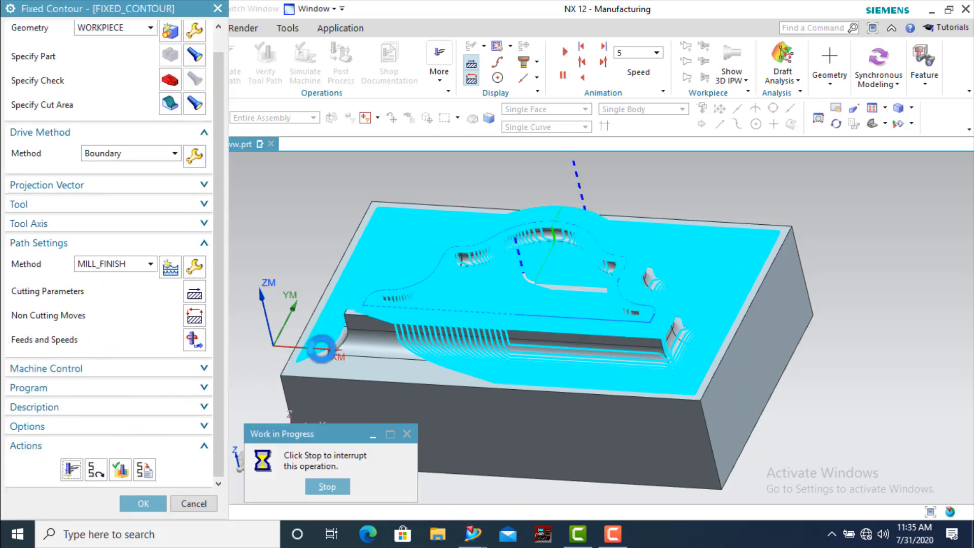
{"action": "mouse_move", "coordinate": [322, 330]}
{"action": "middle_mouse_down"}
{"action": "mouse_move", "coordinate": [337, 315]}
{"action": "mouse_move", "coordinate": [340, 330]}
{"action": "middle_mouse_up"}
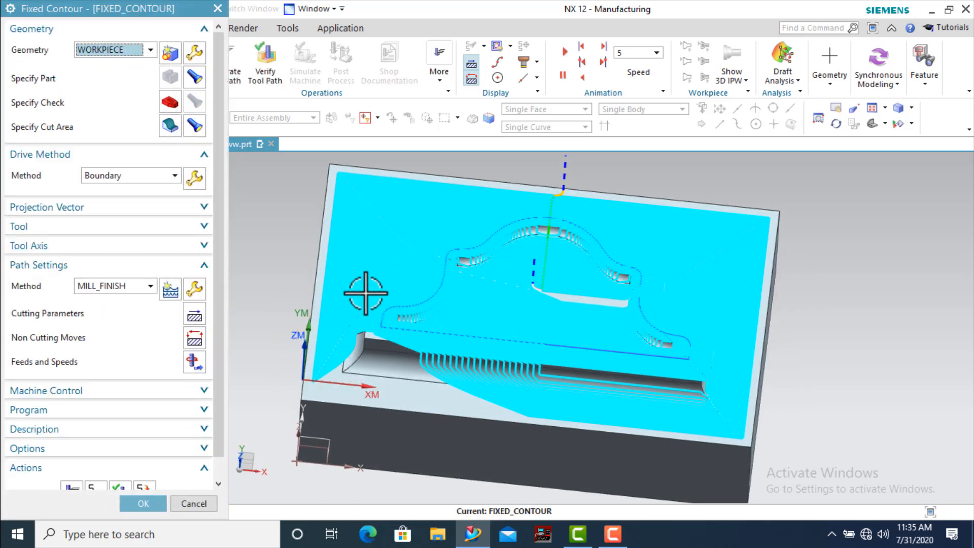
{"action": "scroll", "coordinate": [420, 319], "scroll_direction": "up", "scroll_amount": 2}
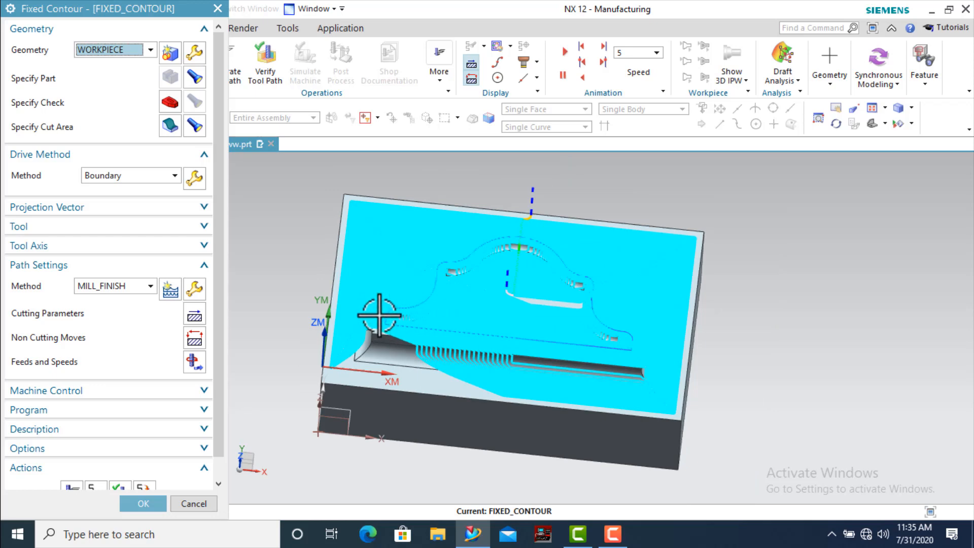
{"action": "middle_click_drag", "start_coordinate": [379, 315], "coordinate": [346, 329]}
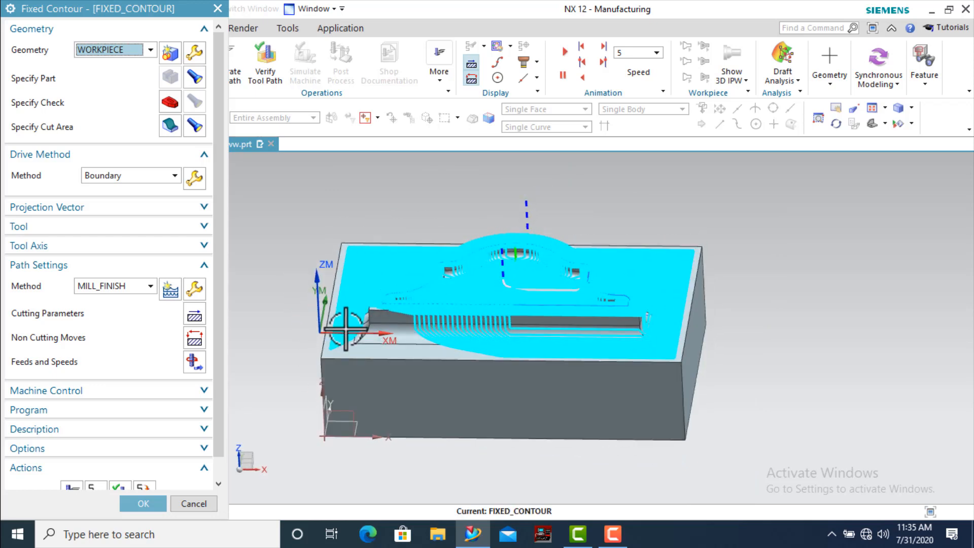
{"action": "scroll", "coordinate": [346, 329], "scroll_direction": "down", "scroll_amount": 3}
{"action": "scroll", "coordinate": [341, 330], "scroll_direction": "up", "scroll_amount": 2}
{"action": "scroll", "coordinate": [76, 462], "scroll_direction": "down", "scroll_amount": 1}
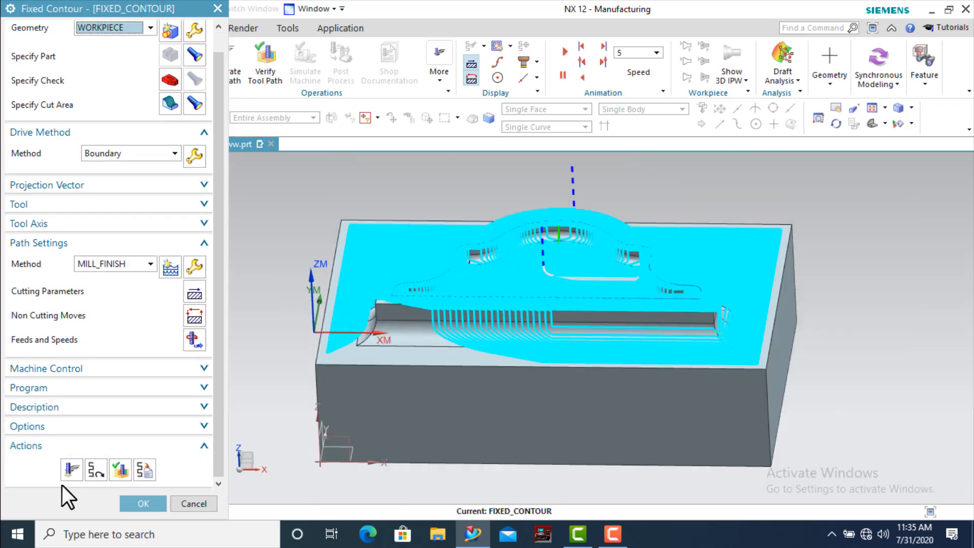
- Verify the tool path with a 3D Dynamic material-removal simulation at animation speed 7, and accept the fixed contour operation
{"action": "left_click", "coordinate": [121, 469]}
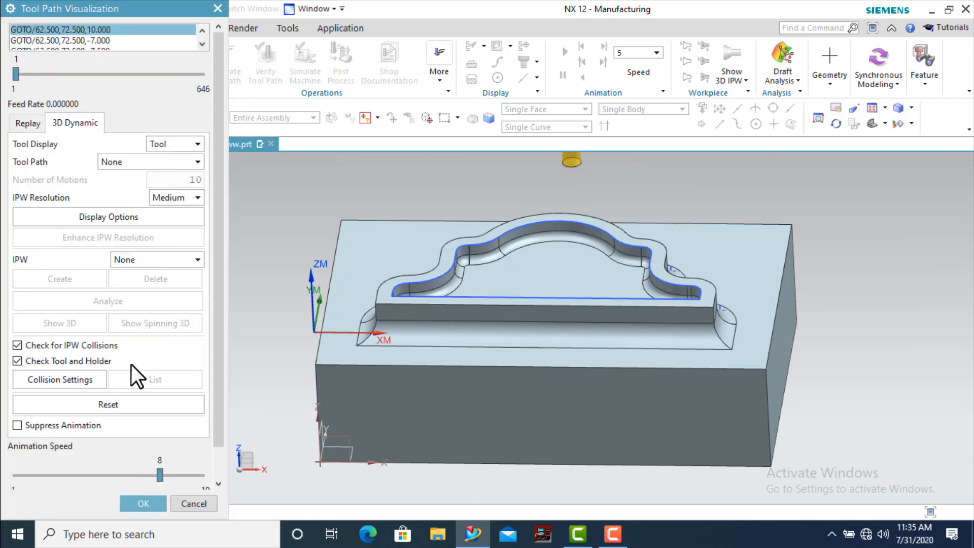
{"action": "scroll", "coordinate": [130, 365], "scroll_direction": "down", "scroll_amount": 1}
{"action": "left_click", "coordinate": [105, 480]}
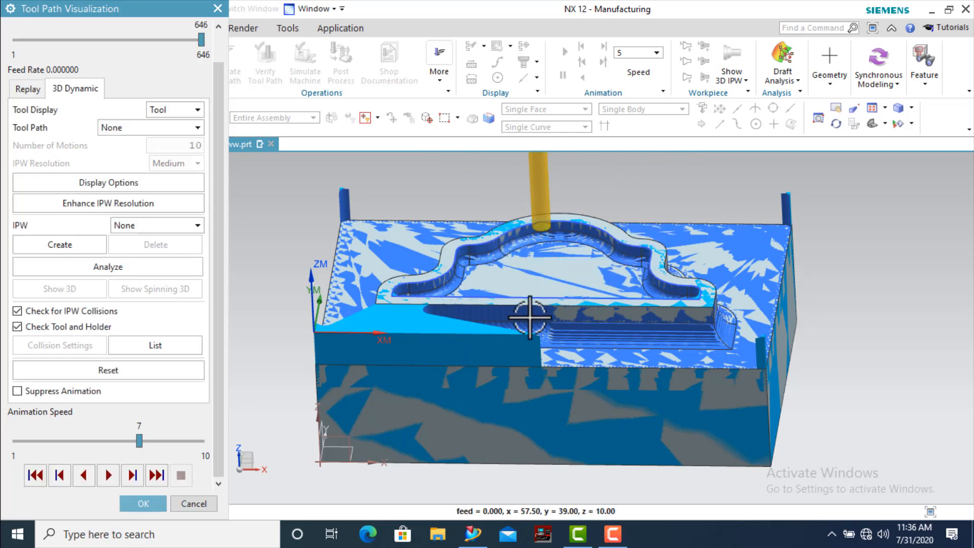
{"action": "middle_click", "coordinate": [580, 371]}
{"action": "middle_click", "coordinate": [556, 383]}
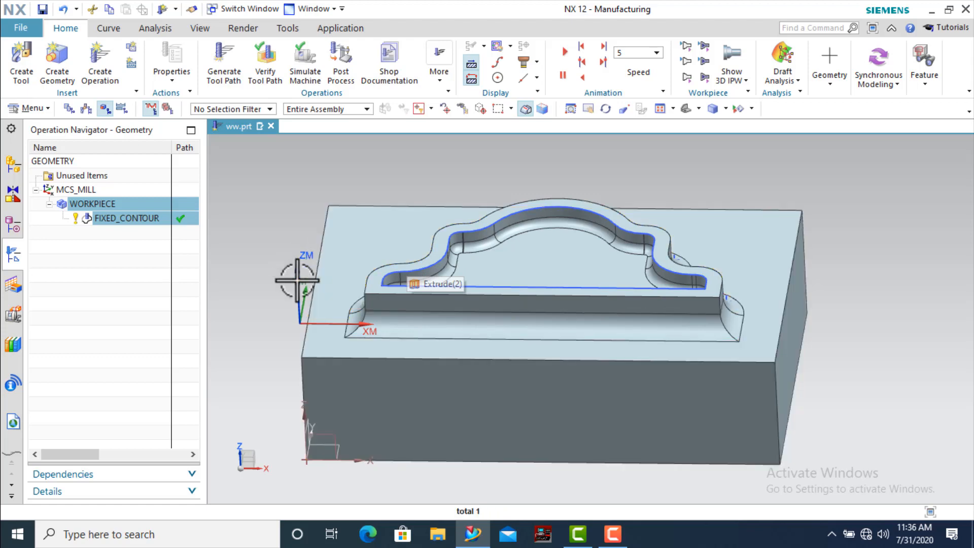
{"action": "scroll", "coordinate": [318, 332], "scroll_direction": "down", "scroll_amount": 2}
{"action": "scroll", "coordinate": [318, 333], "scroll_direction": "up", "scroll_amount": 3}
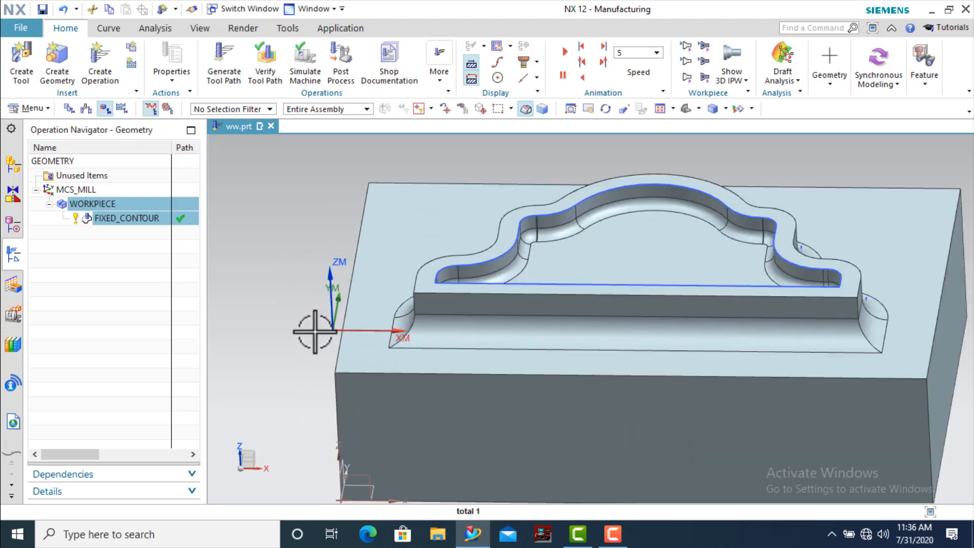
{"action": "scroll", "coordinate": [316, 331], "scroll_direction": "down", "scroll_amount": 2}
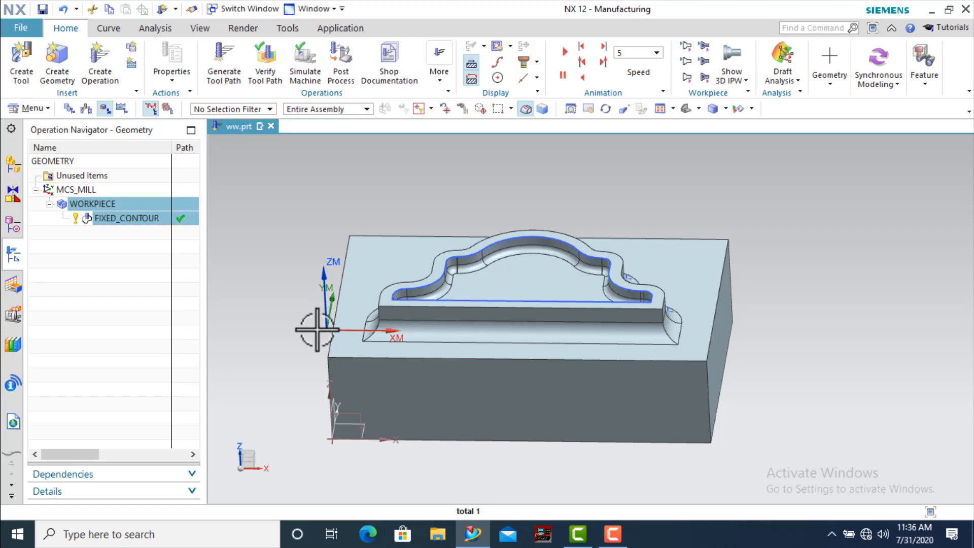
{"action": "scroll", "coordinate": [310, 306], "scroll_direction": "up", "scroll_amount": 1}
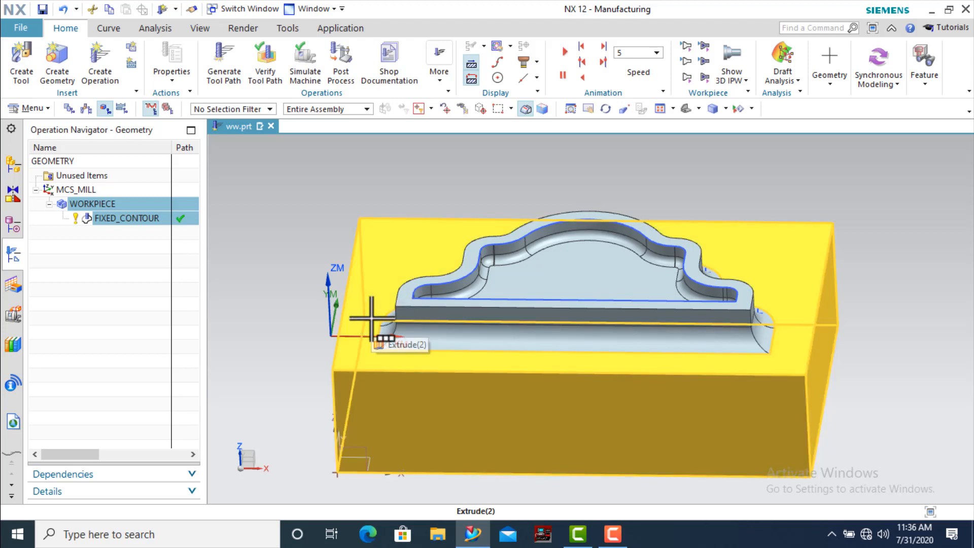
{"action": "scroll", "coordinate": [372, 318], "scroll_direction": "down", "scroll_amount": 3}
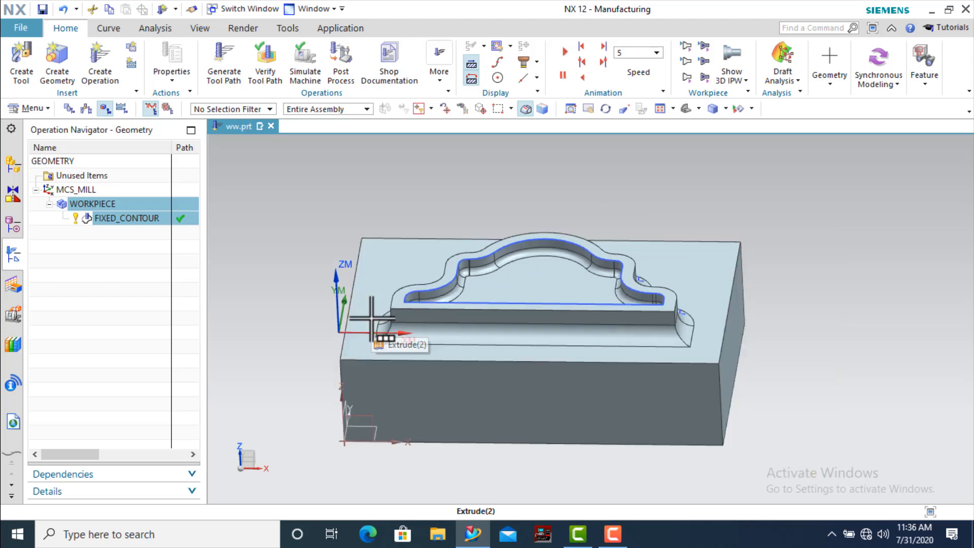